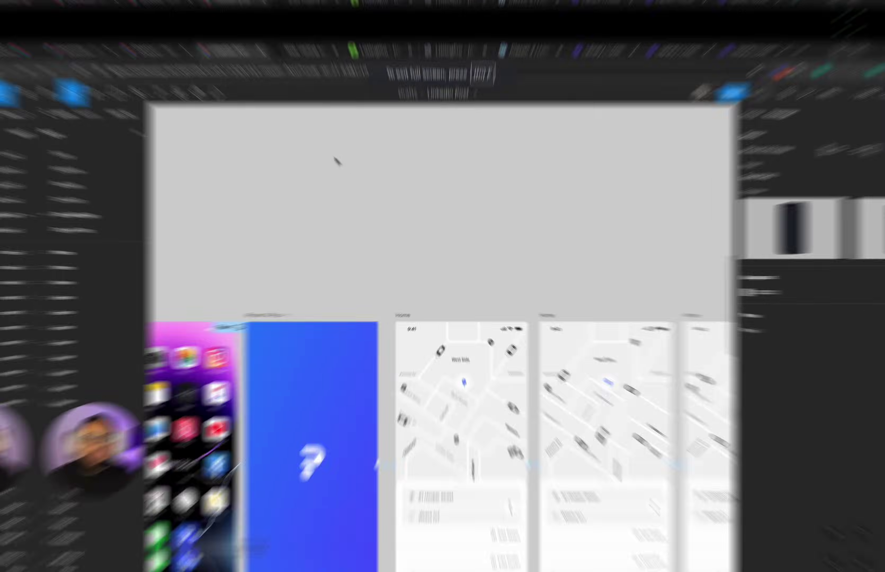
# Step: Duplicate the Home map screen and move the copy to an empty canvas area at about X 2138, Y -5012
pyautogui.scroll(5, 327, 151)
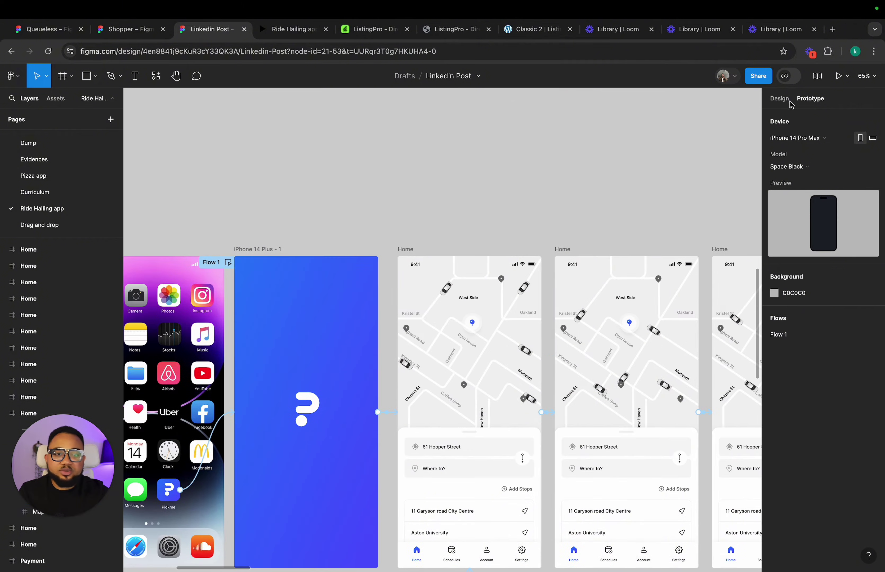
pyautogui.click(779, 98)
pyautogui.click(412, 252)
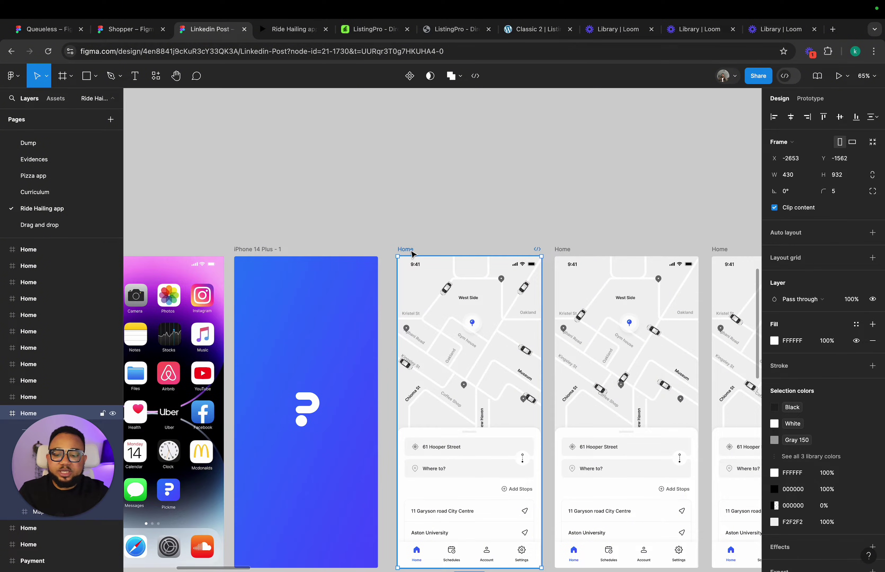
pyautogui.hscroll(15, 411, 254)
pyautogui.click(589, 225)
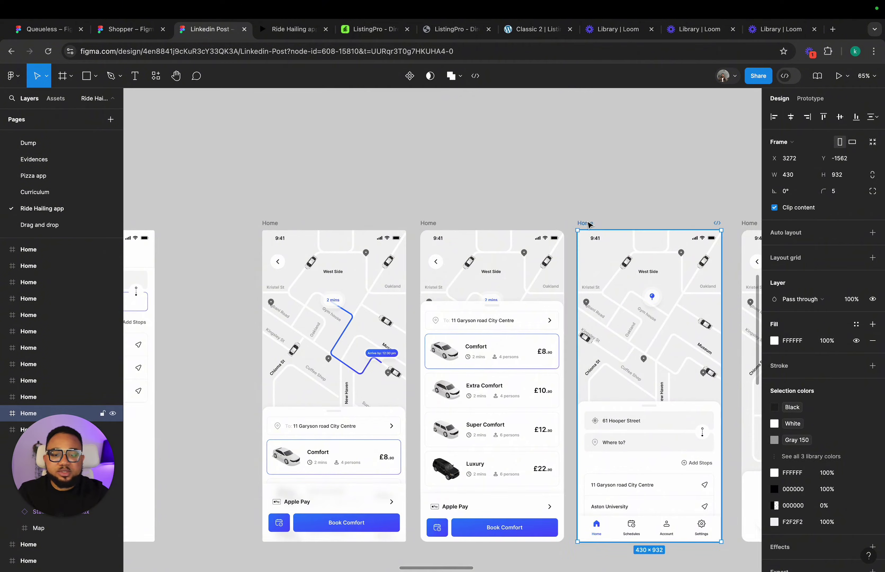
pyautogui.moveTo(589, 225); pyautogui.dragTo(329, 114)
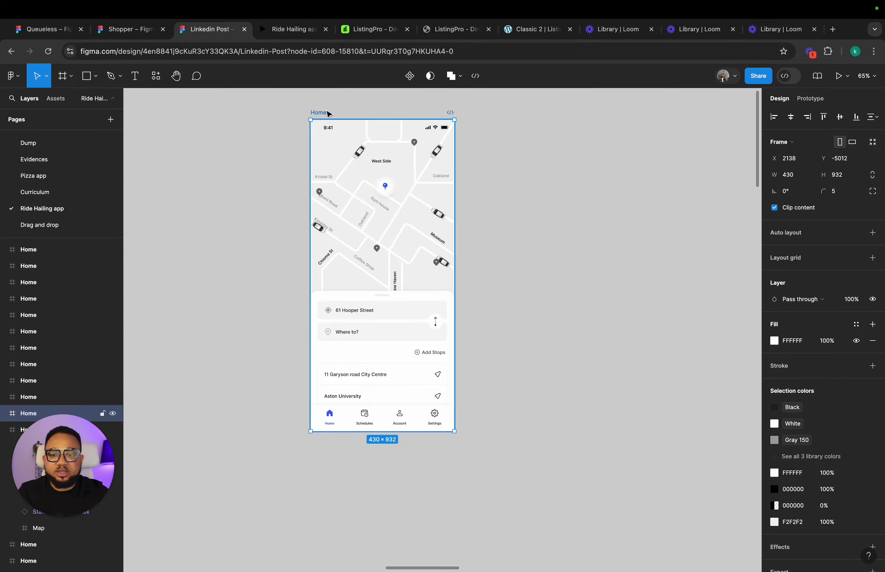
# Step: Examine how the map of the copied Home screen is built, checking its street labels, road vectors and Map frame
pyautogui.scroll(5, 401, 189)
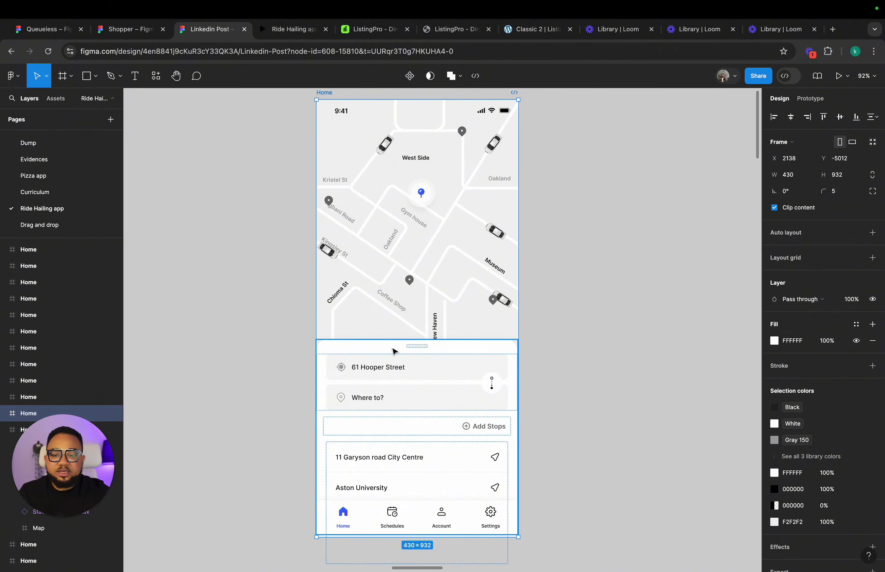
pyautogui.click(393, 364)
pyautogui.click(404, 312)
pyautogui.doubleClick(394, 304)
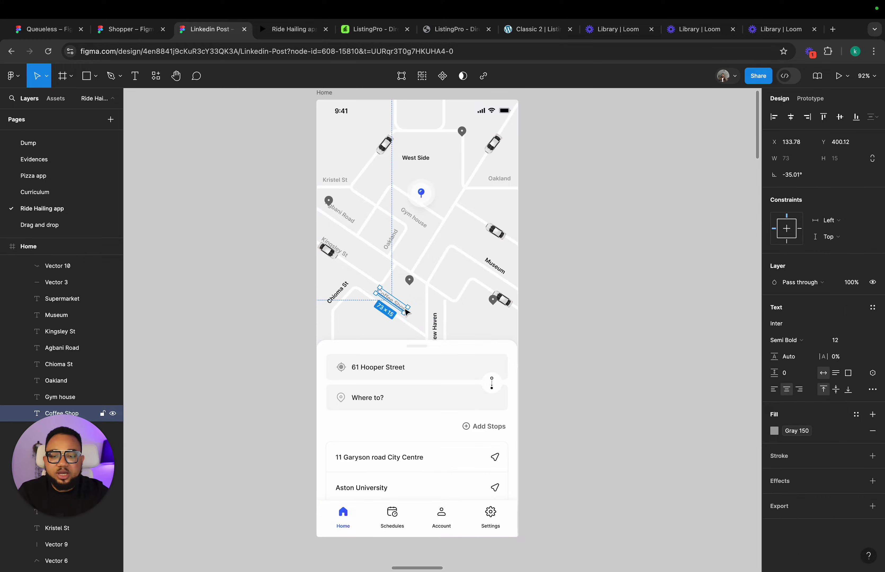
pyautogui.click(438, 297)
pyautogui.click(428, 327)
pyautogui.press('Escape')
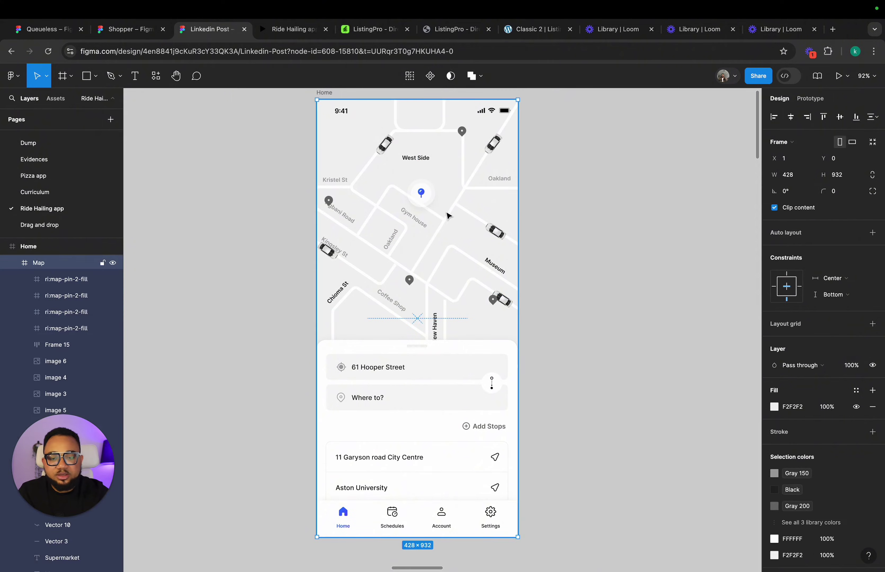
pyautogui.click(453, 219)
pyautogui.click(377, 208)
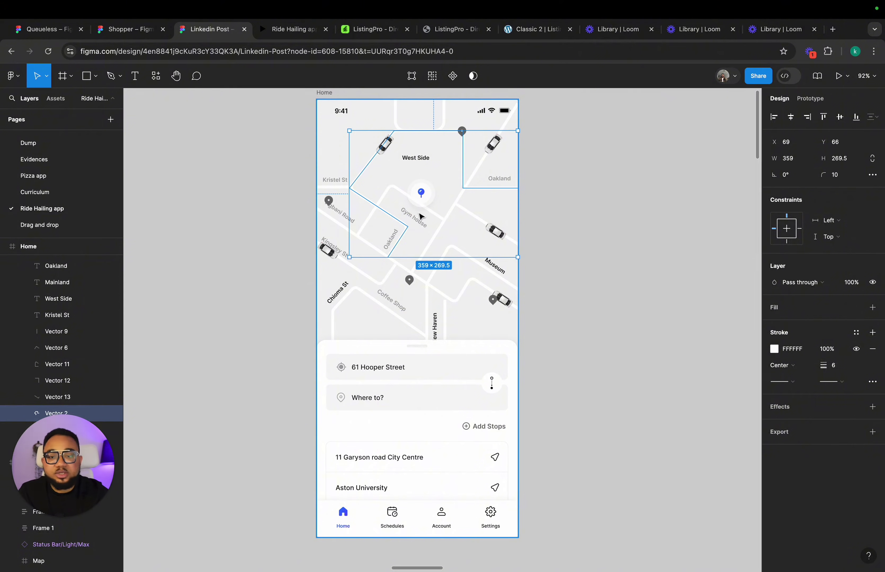
pyautogui.click(280, 220)
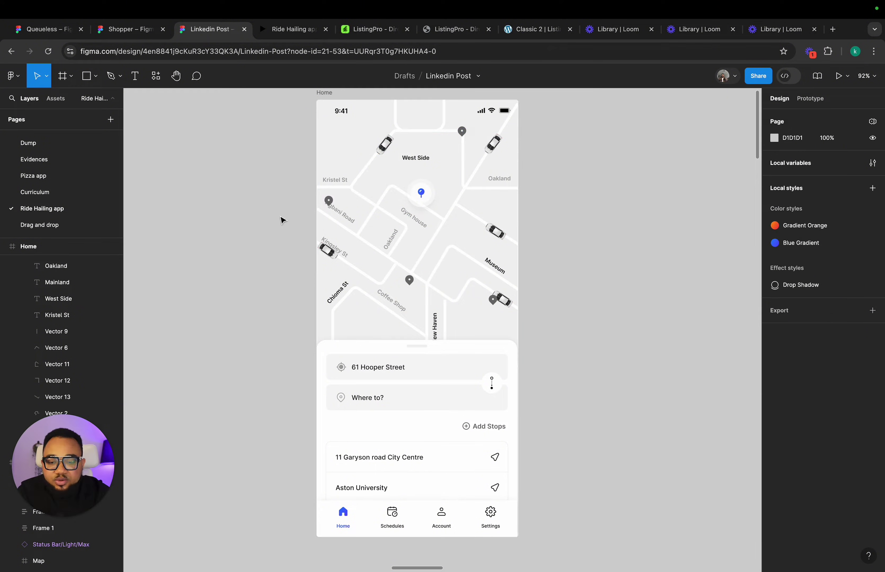
pyautogui.click(387, 355)
# Step: Add an iPhone 14 & 15 Pro Max frame beside the copied Home screen and align its upper edge at Y -5012
pyautogui.hscroll(5, 316, 241)
pyautogui.click(364, 170)
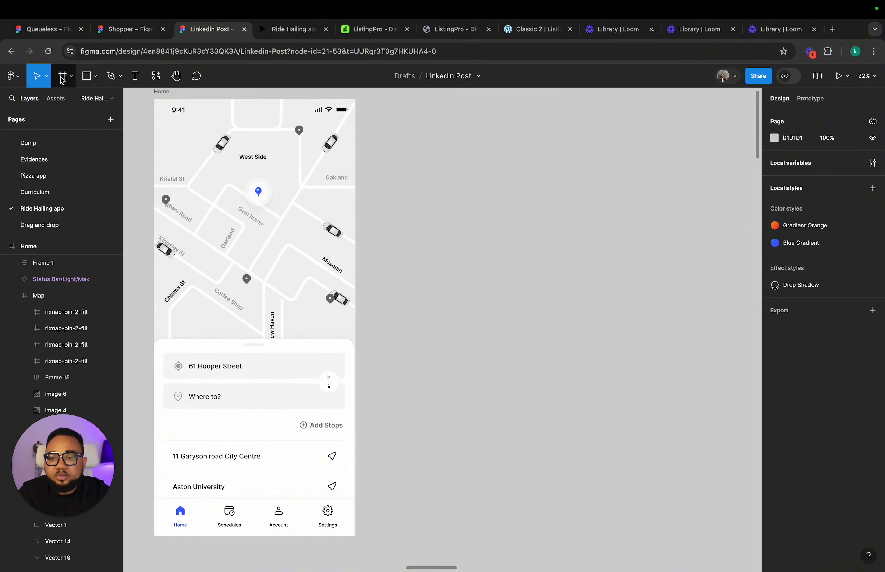
pyautogui.press('f')
pyautogui.click(806, 134)
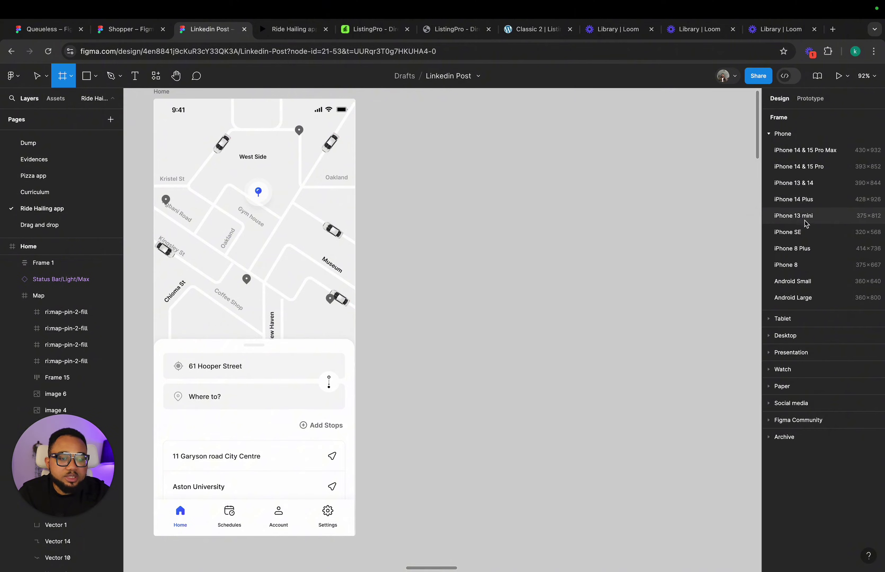
pyautogui.click(809, 150)
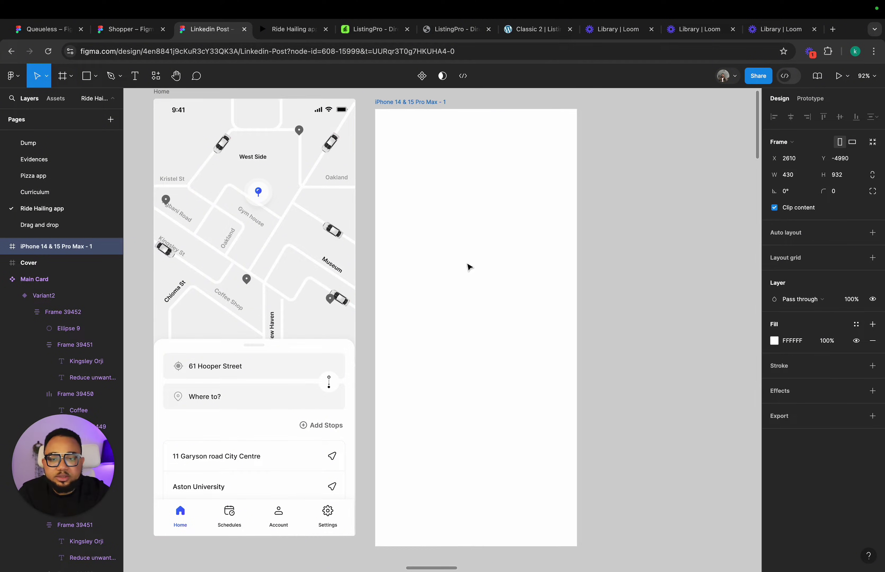
pyautogui.moveTo(468, 267); pyautogui.dragTo(476, 259)
# Step: Copy the status bar from the Home screen into the new iPhone 14 & 15 Pro Max frame
pyautogui.click(330, 113)
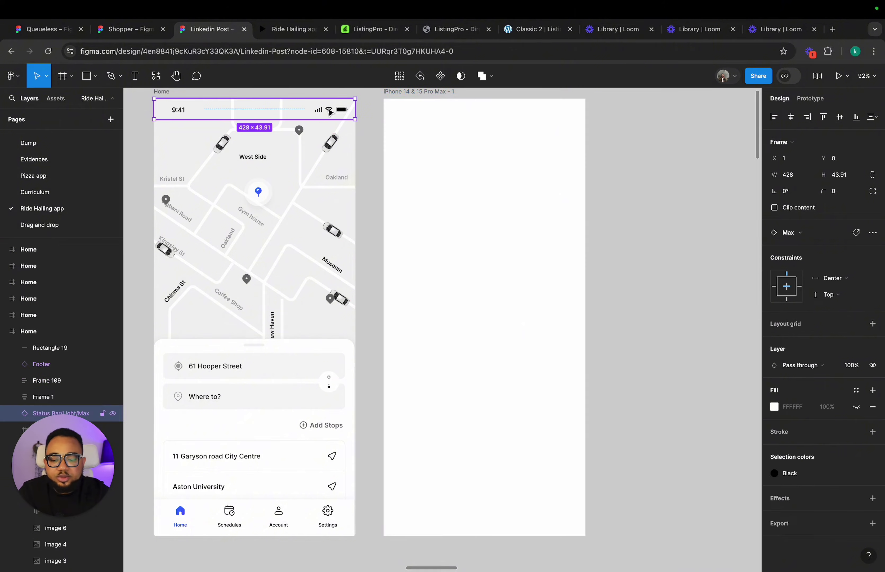
pyautogui.click(402, 95)
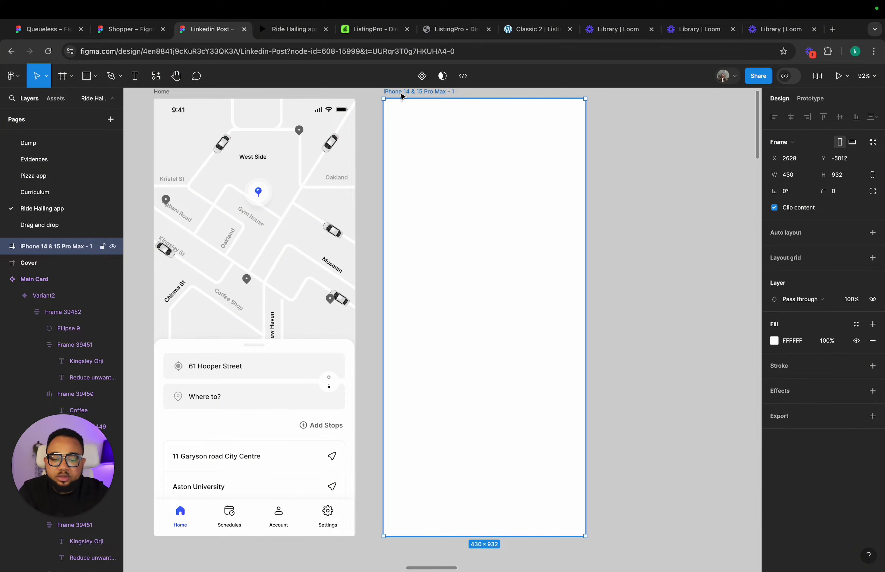
pyautogui.hotkey('ctrl', 'v')
pyautogui.click(597, 291)
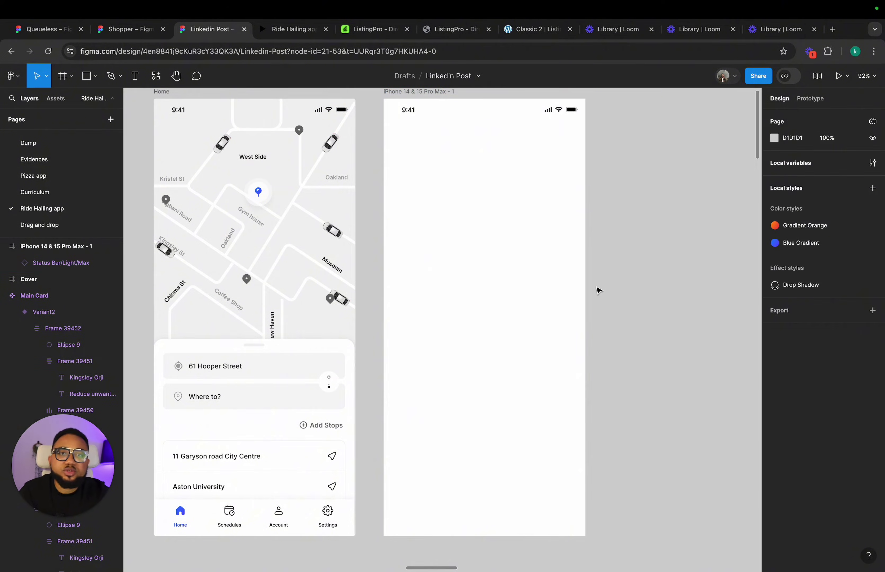
# Step: Apply the Gray 100 library colour as the fill of the new iPhone frame
pyautogui.click(443, 91)
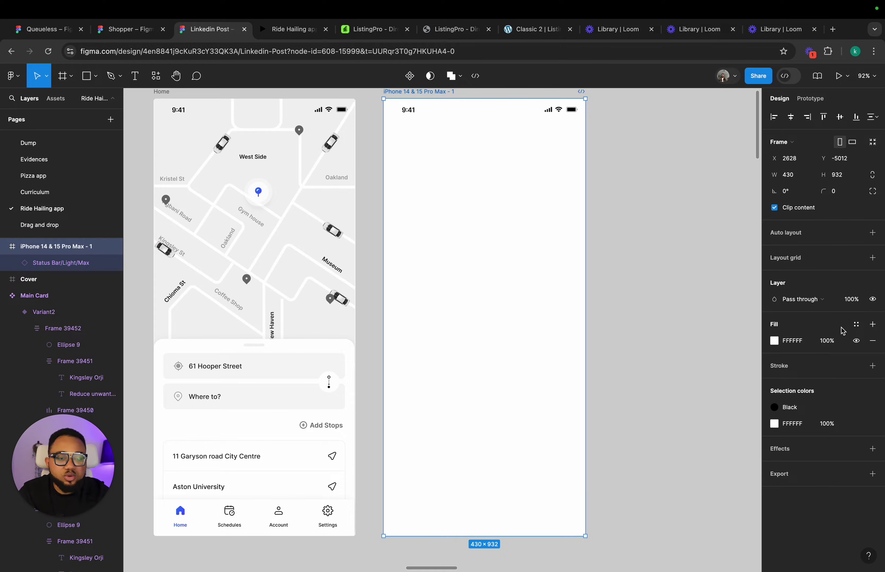
pyautogui.click(856, 324)
pyautogui.scroll(-2, 682, 465)
pyautogui.click(682, 482)
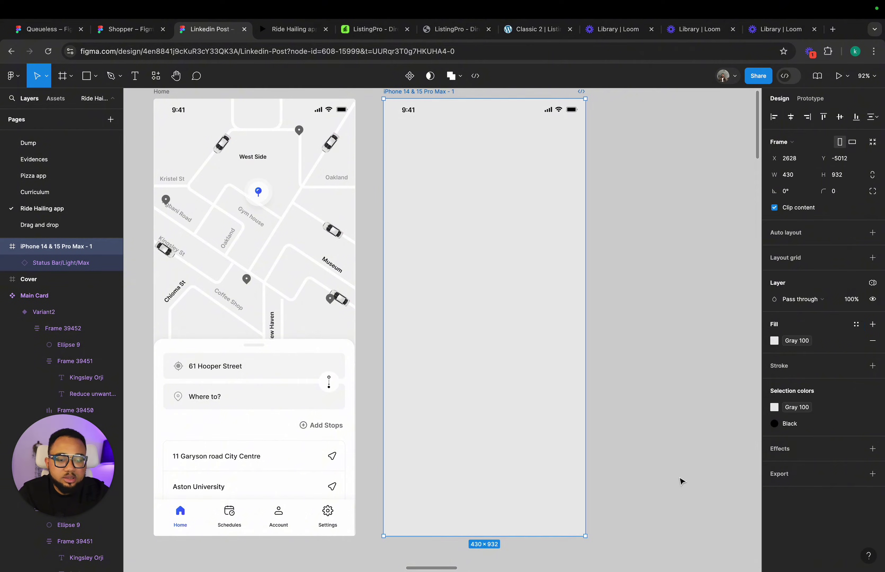
pyautogui.click(663, 366)
# Step: Move the new iPhone frame slightly farther from the Home screen, to about X 2655
pyautogui.hscroll(2, 473, 257)
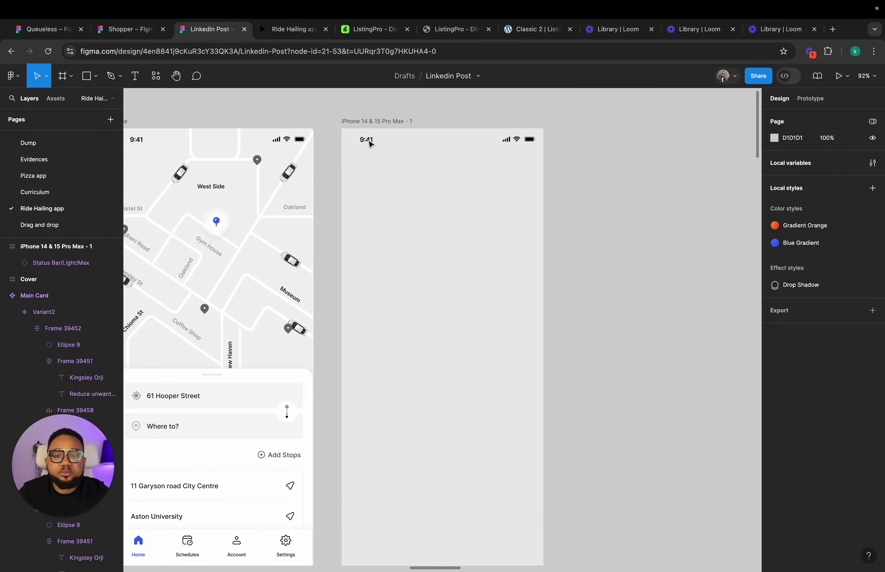
pyautogui.hscroll(-4, 444, 232)
pyautogui.moveTo(488, 97); pyautogui.dragTo(501, 97)
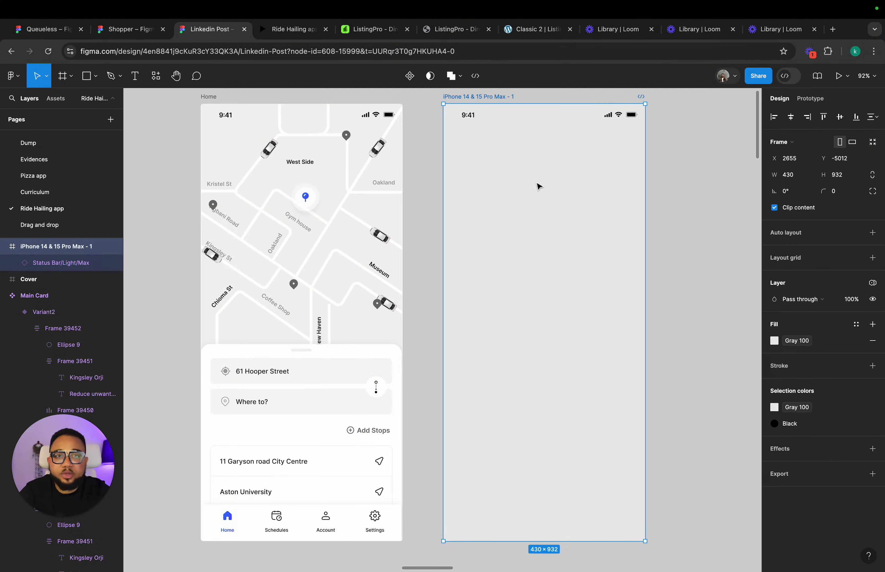
# Step: Draw an open U-shaped road of about 103.5 × 93 with the Pen tool at the new frame's upper edge
pyautogui.click(112, 76)
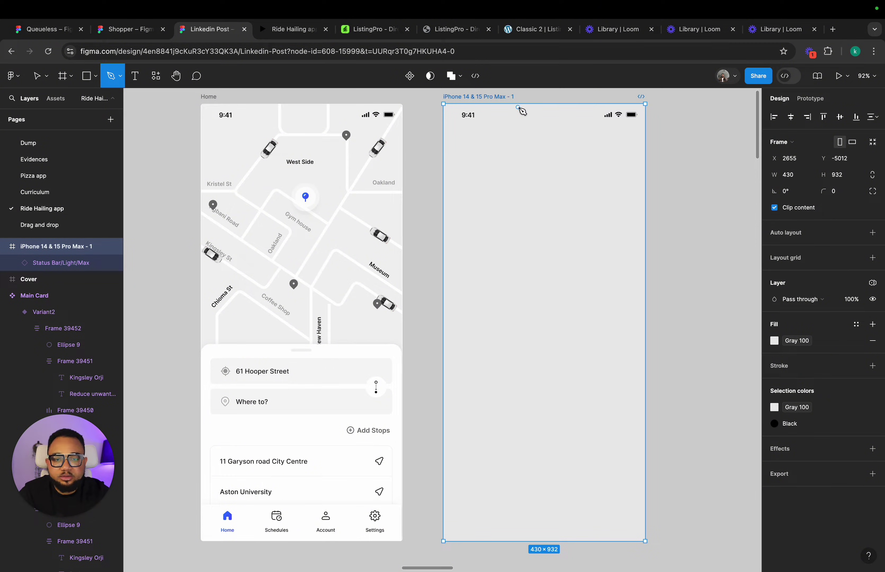
pyautogui.click(518, 106)
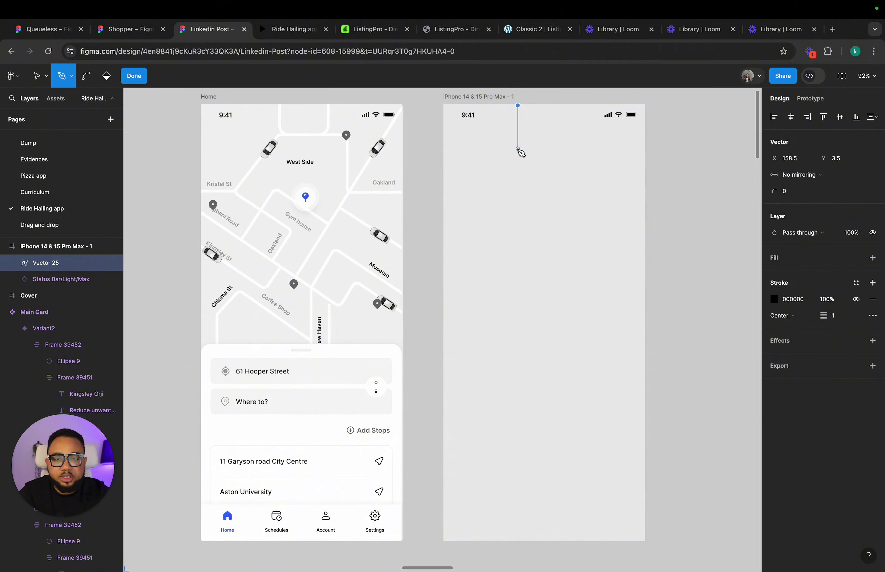
pyautogui.click(518, 149)
pyautogui.click(567, 149)
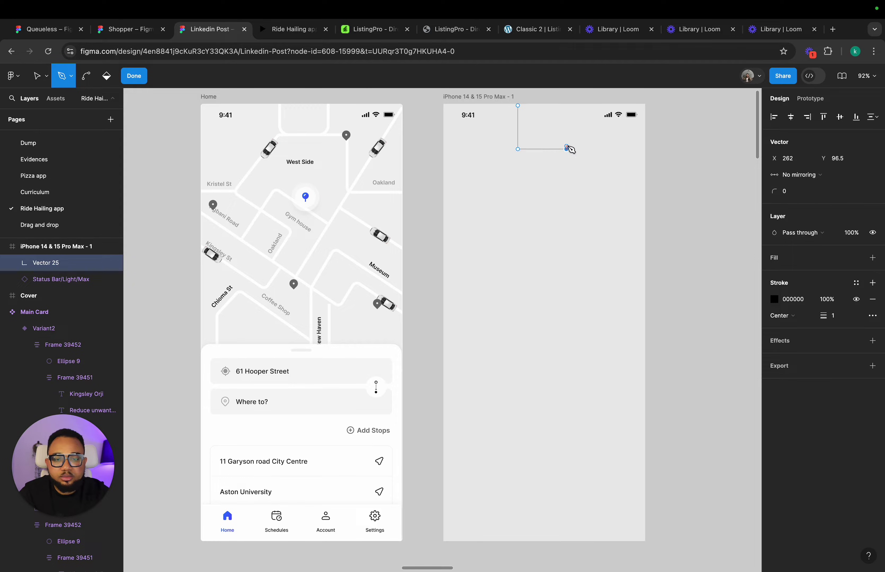
pyautogui.click(567, 106)
pyautogui.press('Escape')
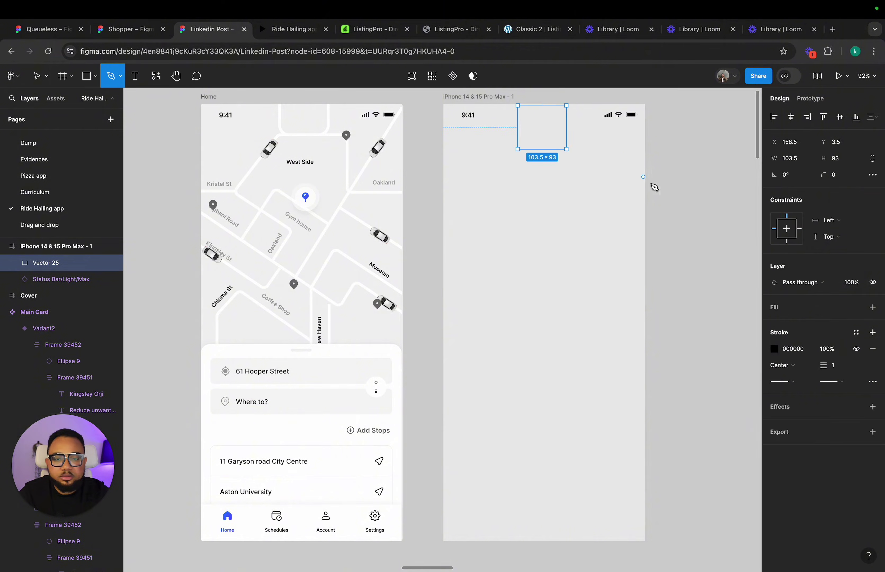
# Step: Style the U-shaped road with a corner radius of 10 and a White stroke of weight 6
pyautogui.click(848, 179)
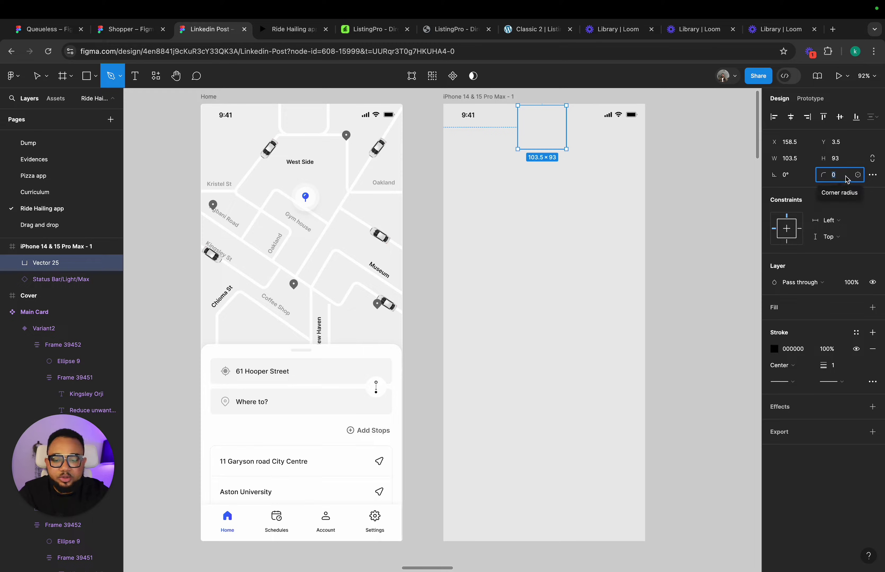
pyautogui.write('10')
pyautogui.press('Return')
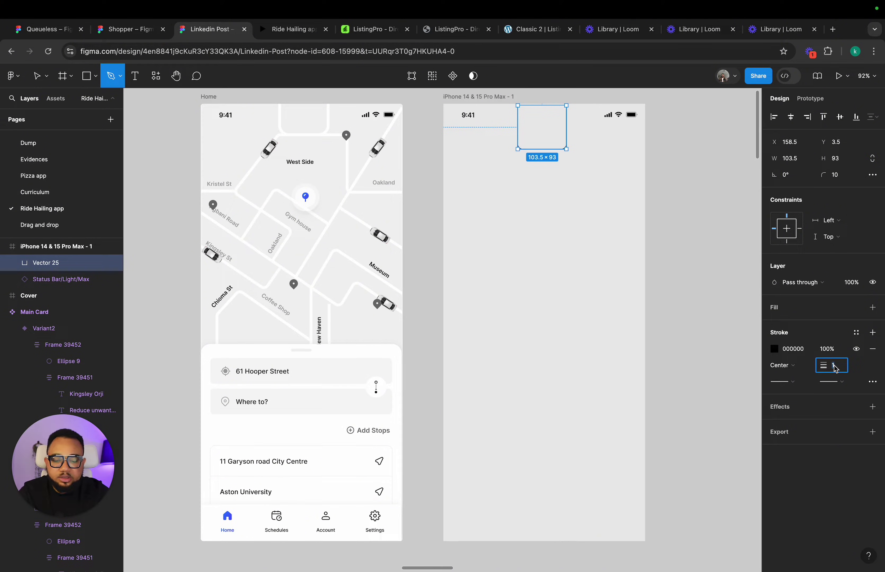
pyautogui.write('5')
pyautogui.press('Return')
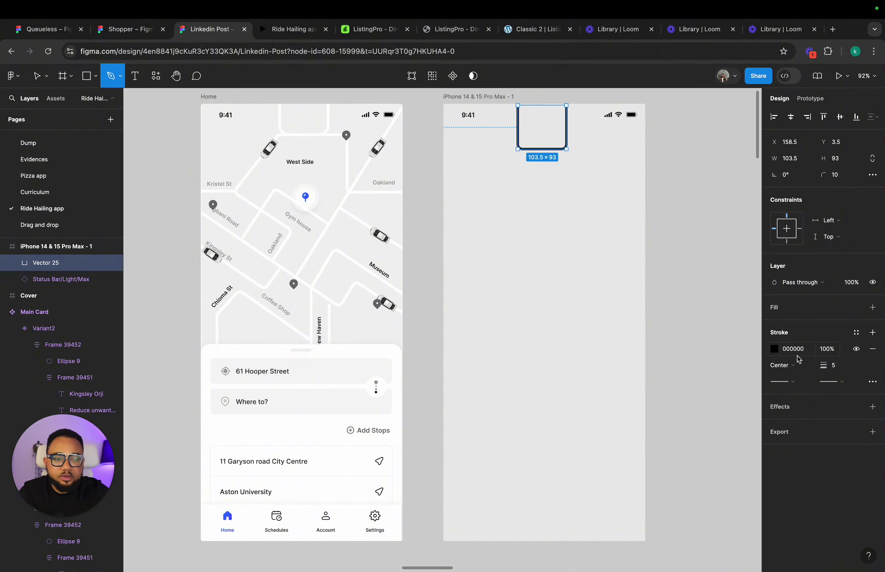
pyautogui.press('Return')
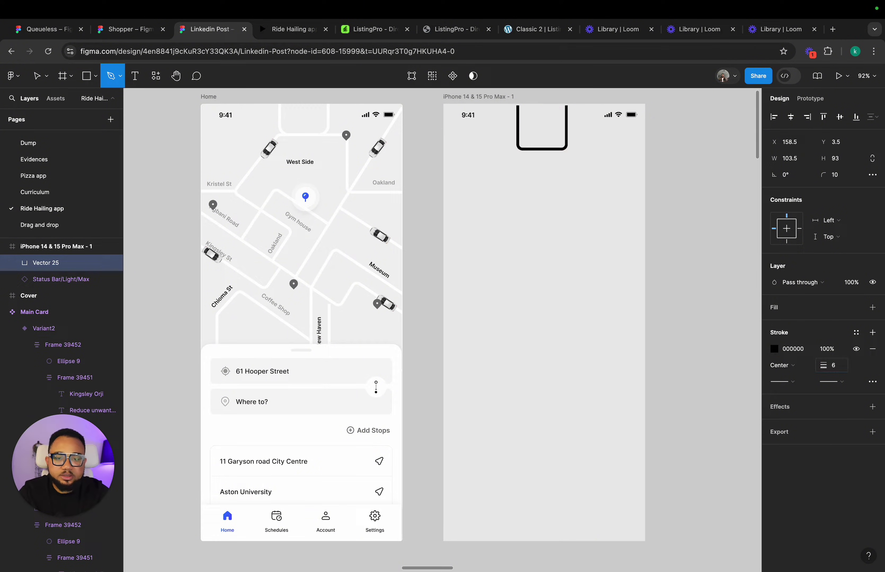
pyautogui.click(859, 335)
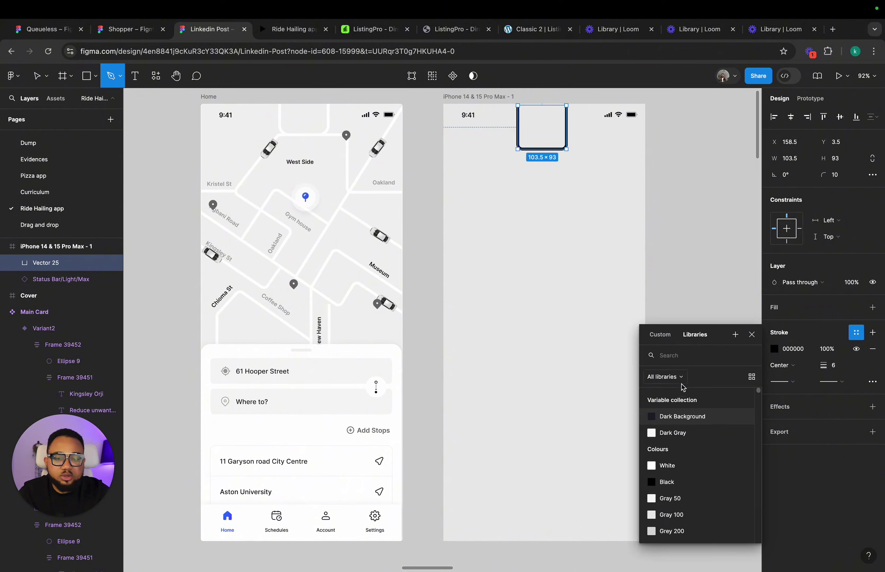
pyautogui.click(666, 465)
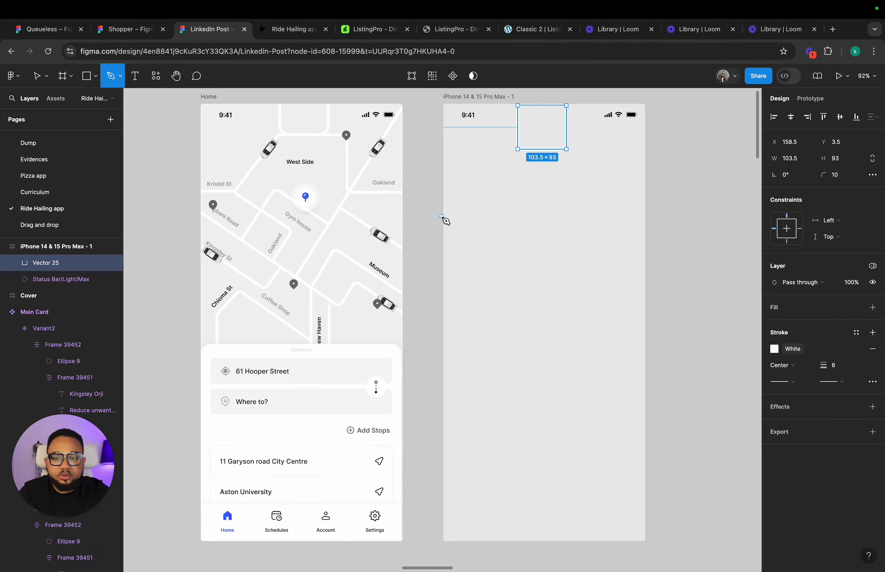
# Step: Draw an angular road of about 431.5 × 140 across the frame, rising to run beneath the U-shaped road
pyautogui.click(443, 216)
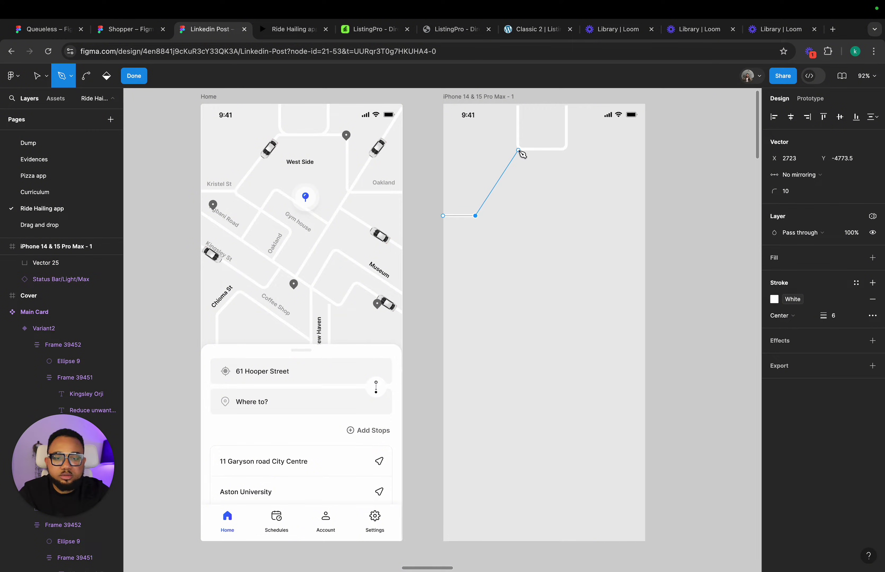
pyautogui.click(518, 150)
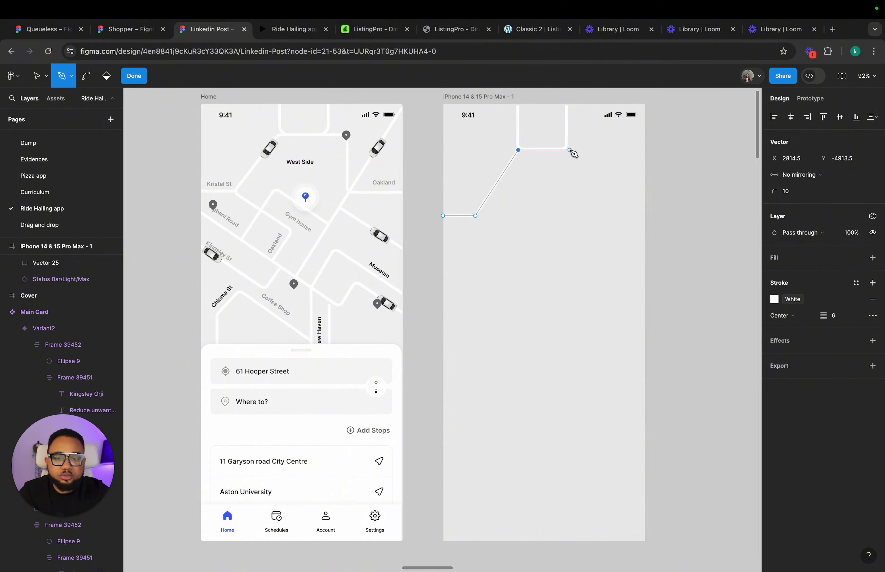
pyautogui.click(595, 150)
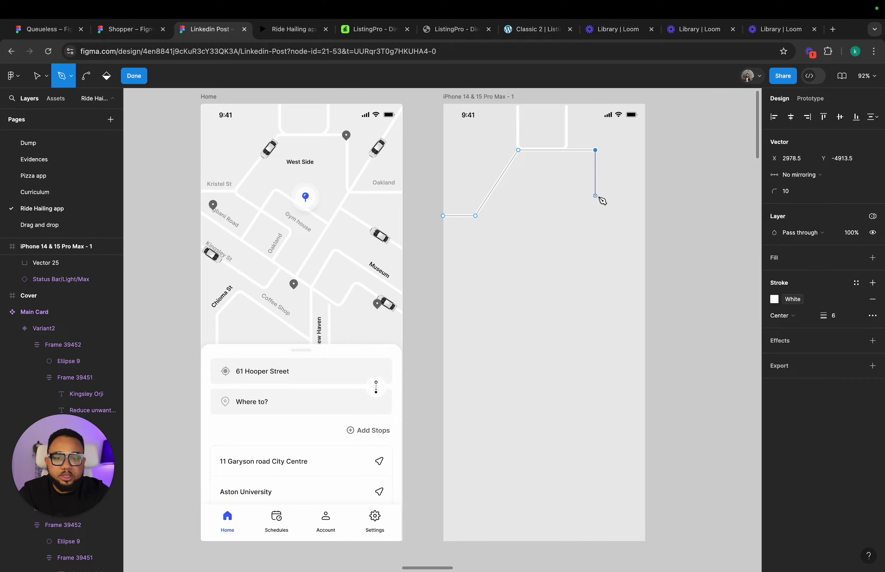
pyautogui.click(596, 216)
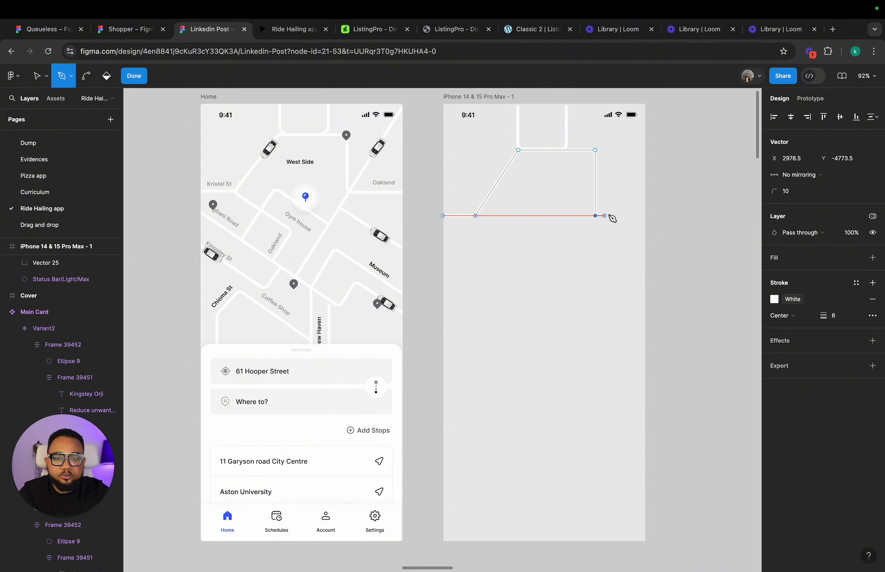
pyautogui.click(649, 216)
pyautogui.press('Escape')
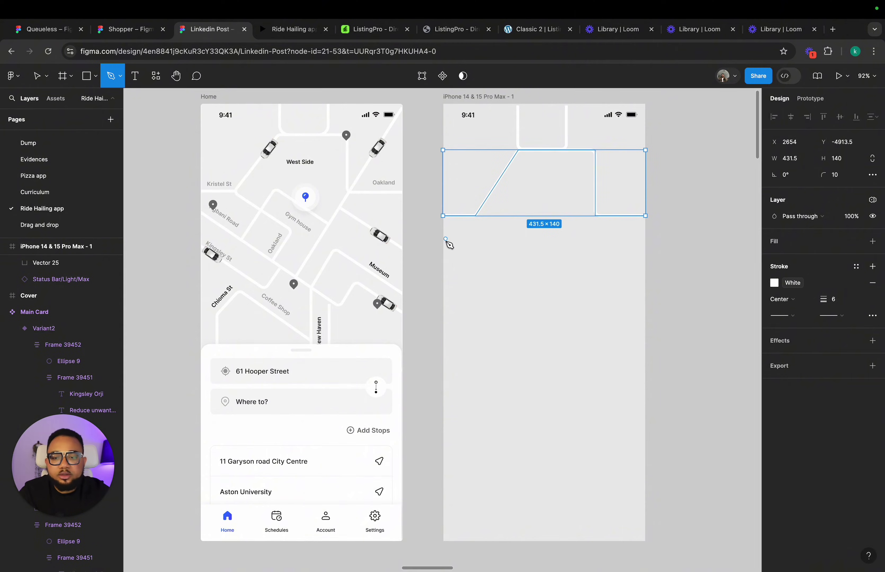
# Step: Draw a bent road of about 164 × 187.5 from the lower corner of the angular road, running diagonally down and hooking back
pyautogui.click(476, 217)
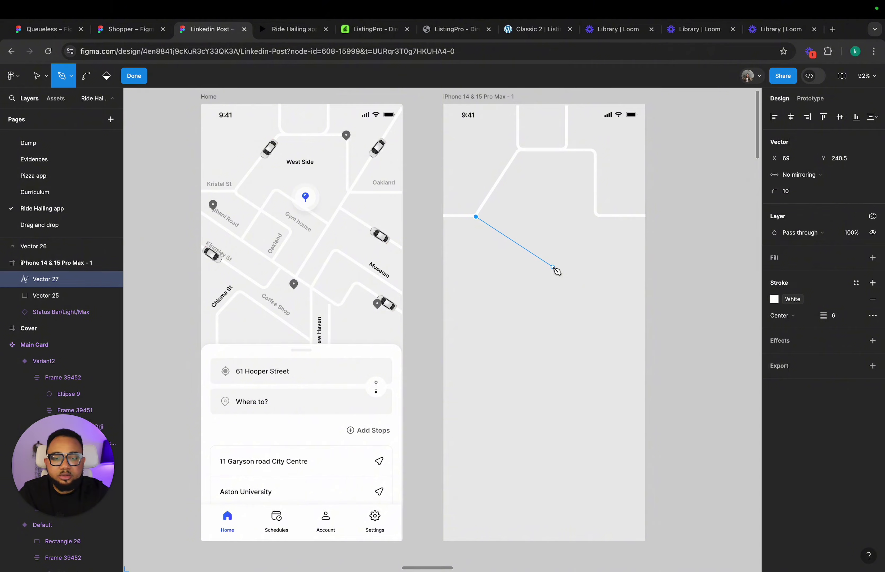
pyautogui.click(554, 267)
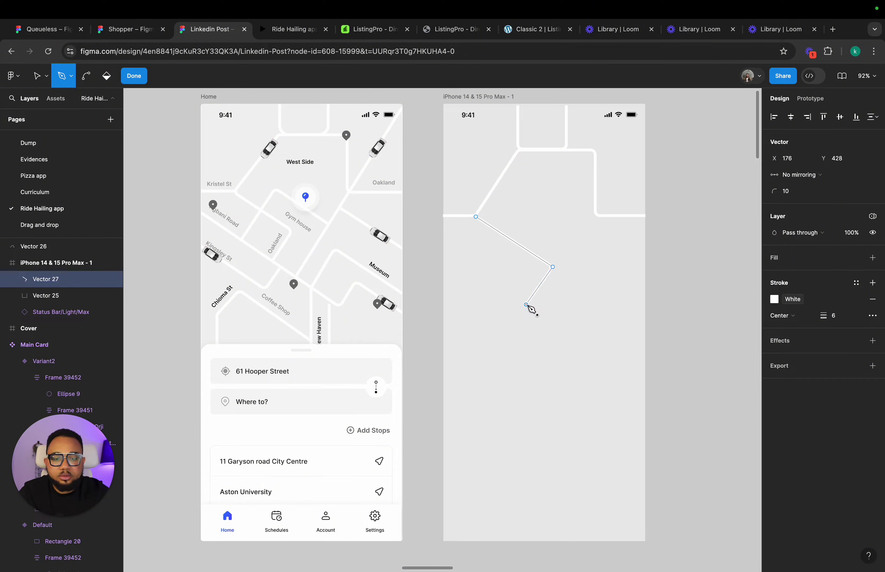
pyautogui.press('Escape')
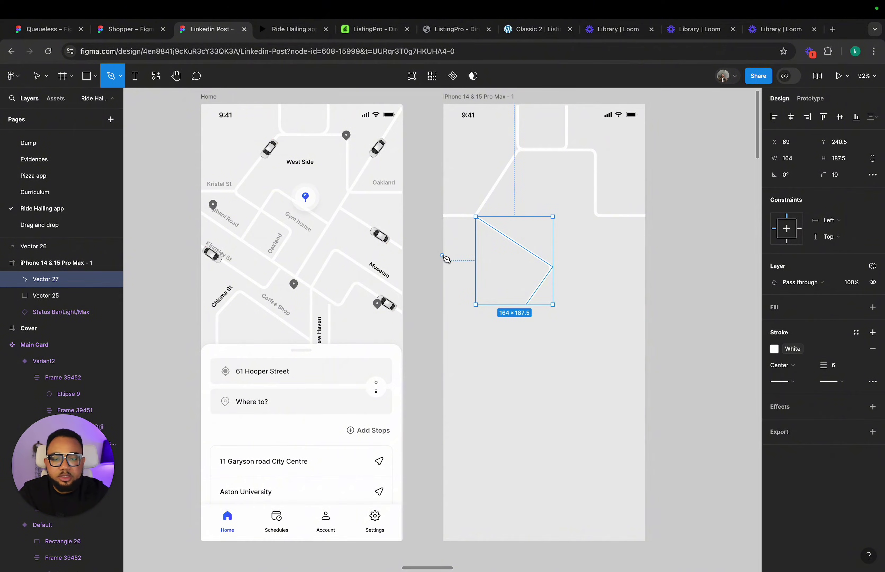
# Step: Draw a long diagonal road of about 434.5 × 227 across the frame, rising to a peak near the right edge
pyautogui.click(442, 263)
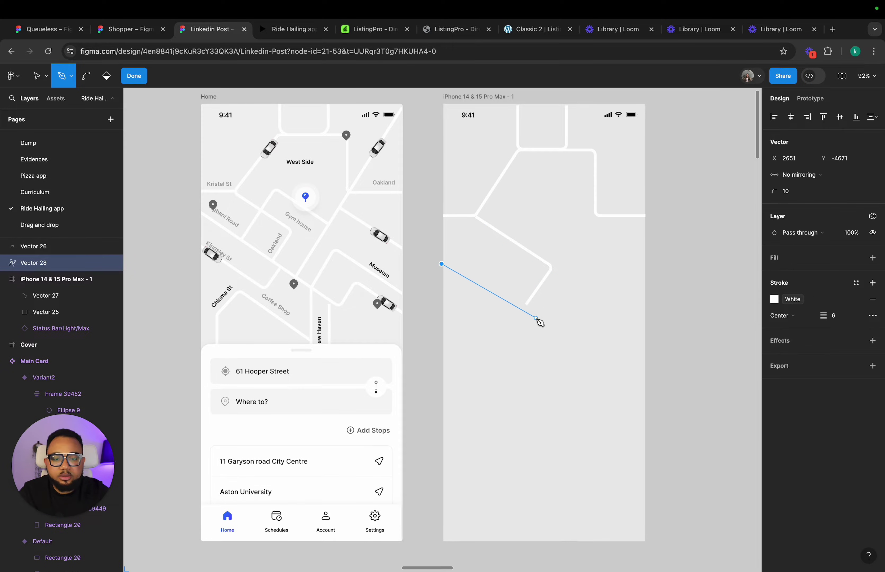
pyautogui.click(588, 371)
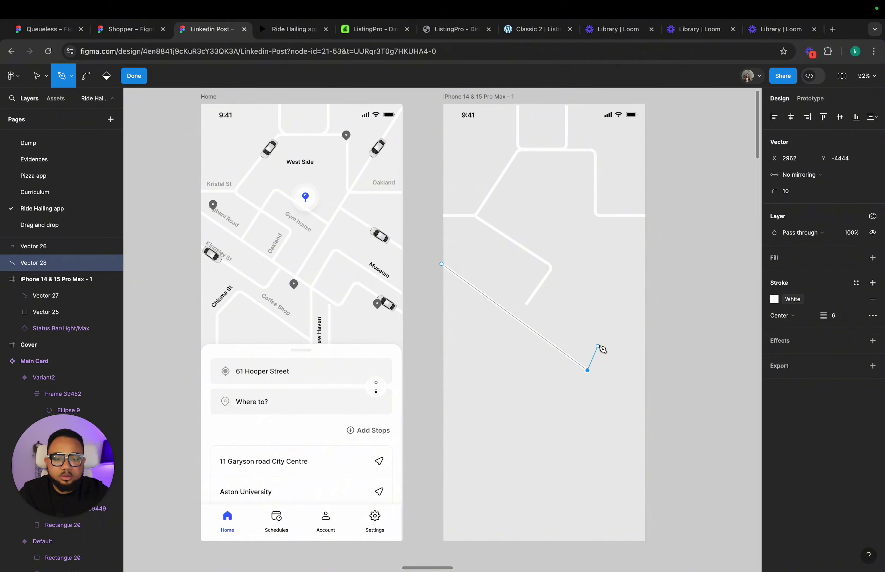
pyautogui.click(613, 327)
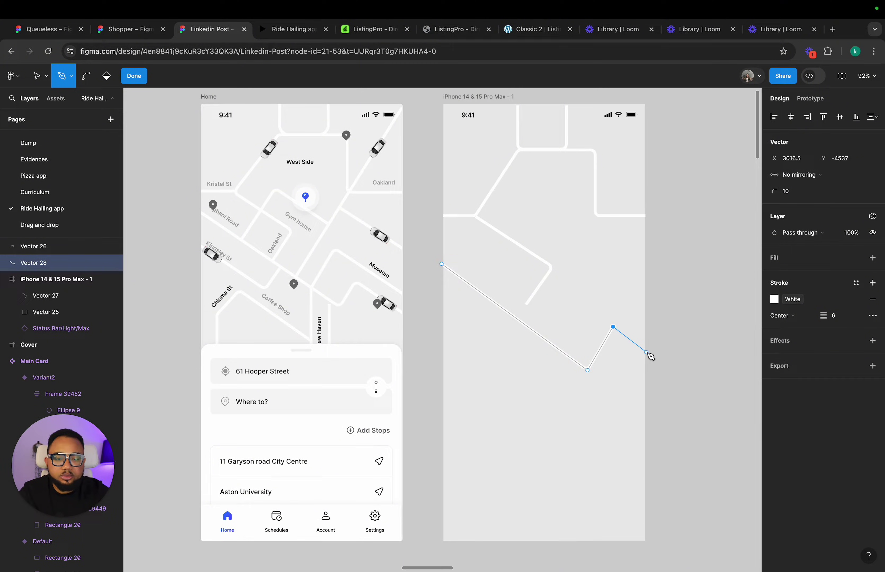
pyautogui.click(648, 352)
pyautogui.press('Escape')
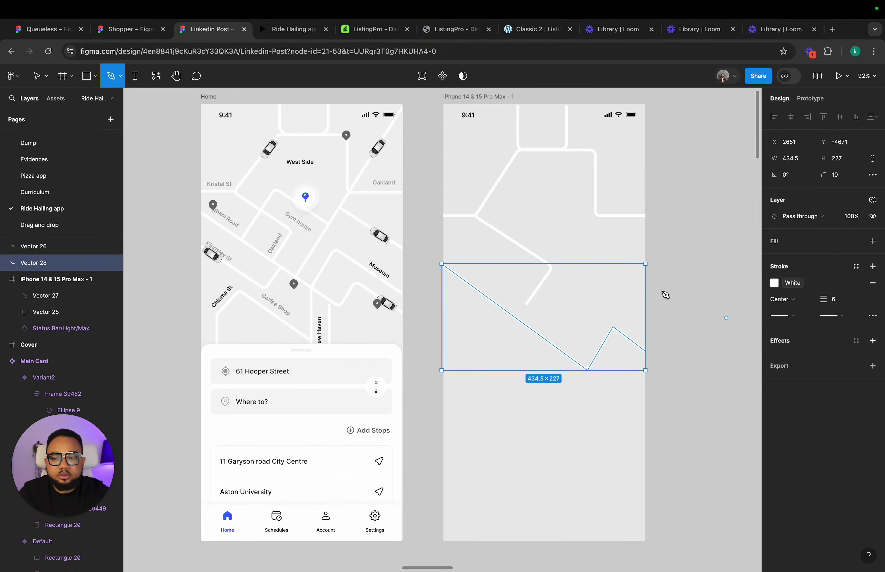
# Step: Draw a zigzag road of about 372.5 × 320 from the long diagonal road up to the frame's upper right edge
pyautogui.click(474, 285)
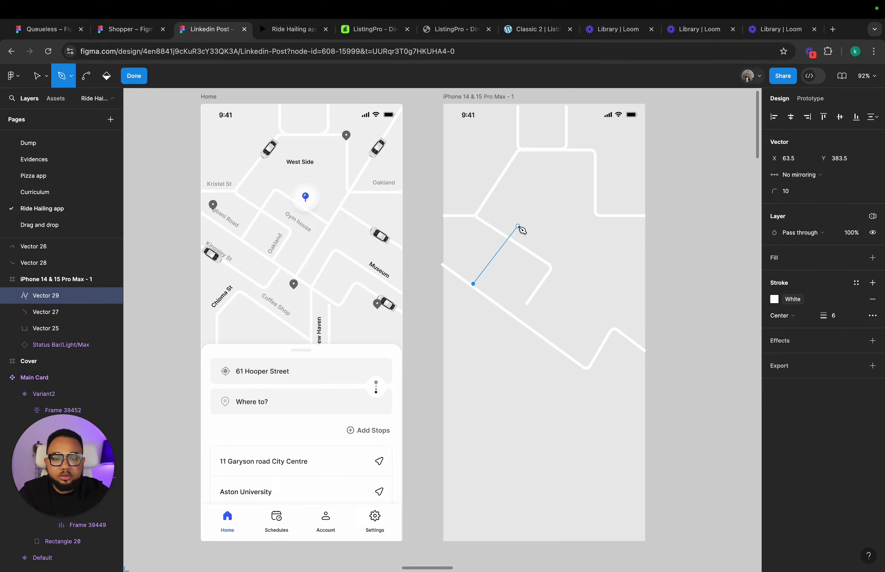
pyautogui.click(531, 210)
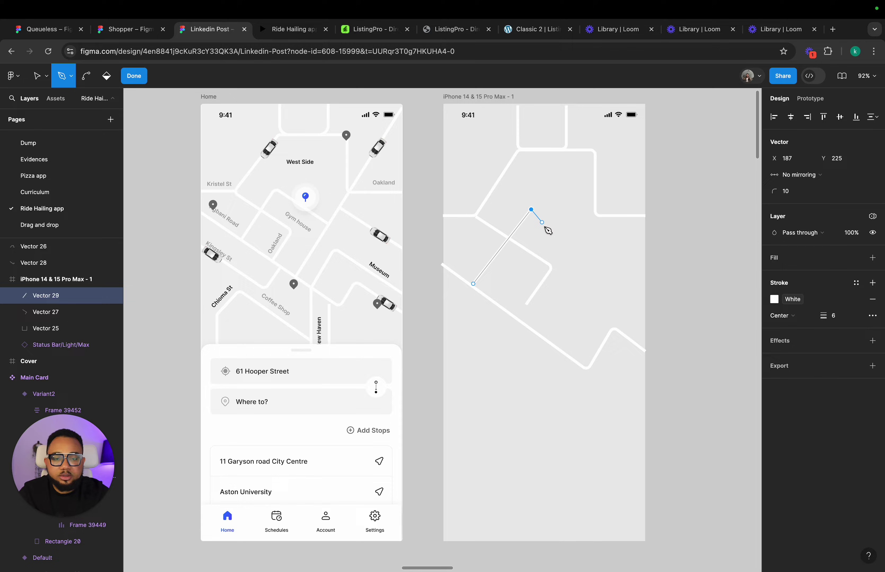
pyautogui.click(579, 242)
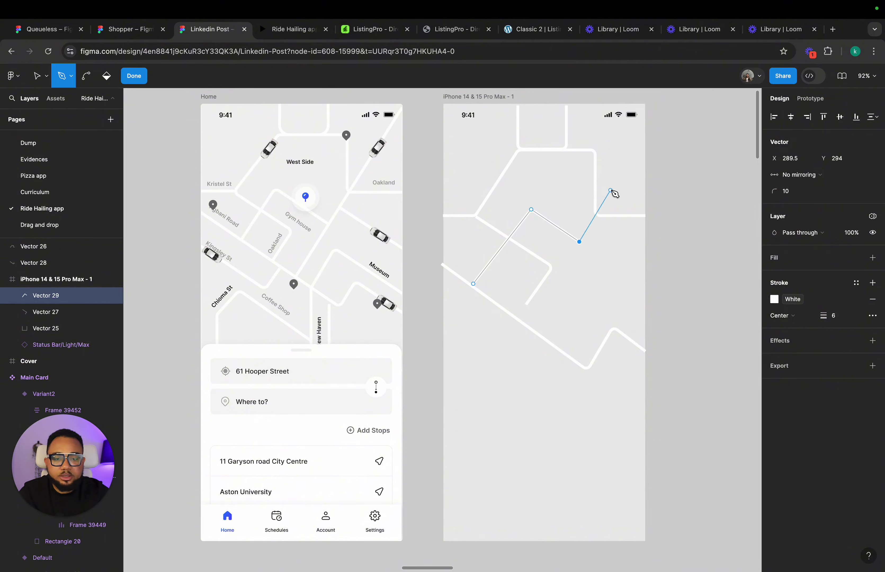
pyautogui.click(648, 134)
pyautogui.press('Escape')
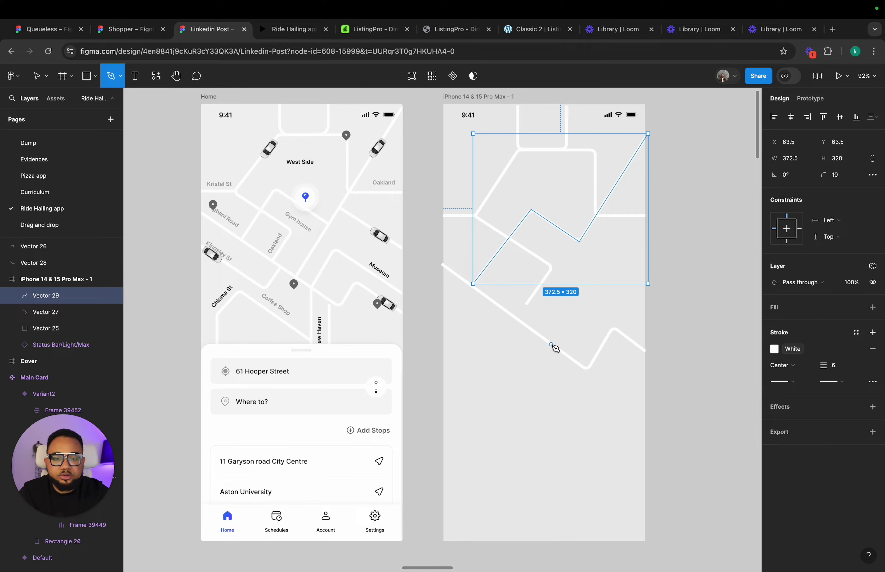
# Step: Draw a peaked road of about 214 × 137.5 from the long diagonal road to the frame's right edge
pyautogui.click(544, 337)
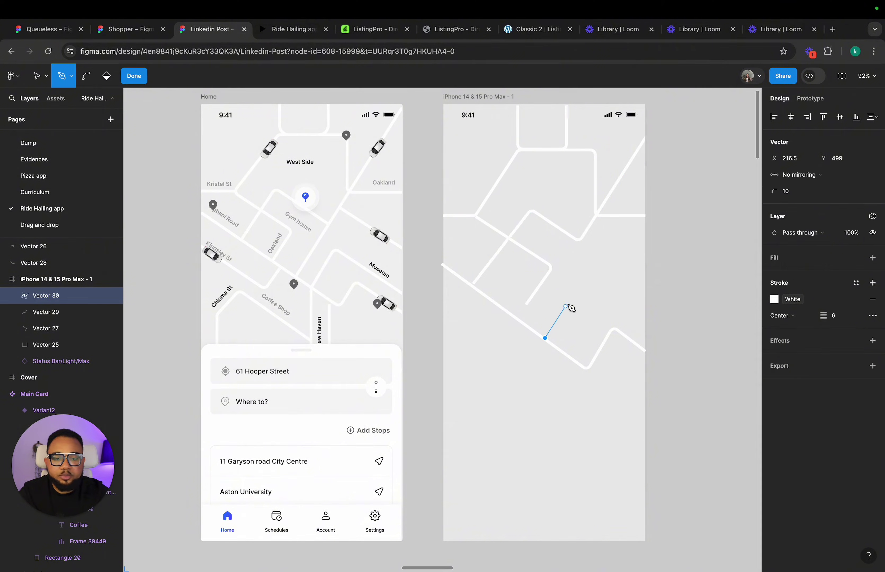
pyautogui.click(591, 273)
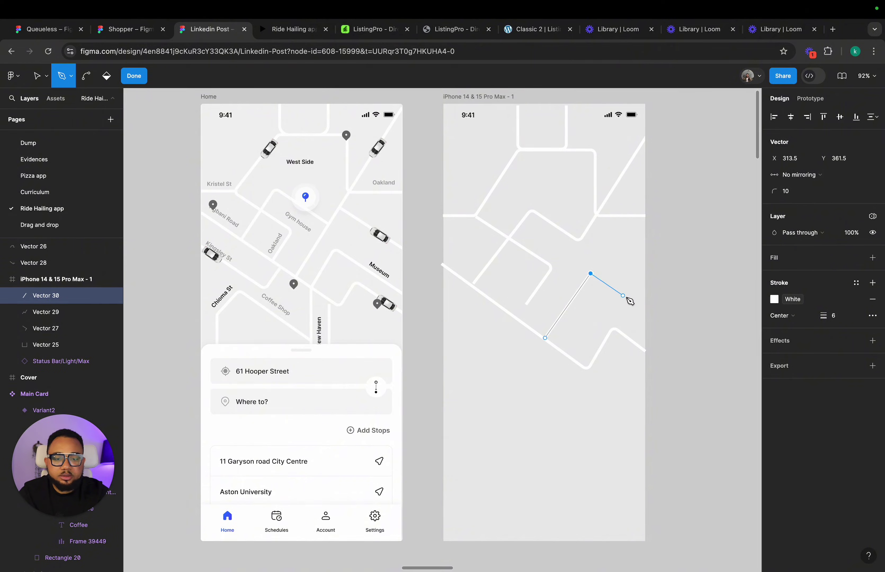
pyautogui.click(646, 316)
pyautogui.press('Escape')
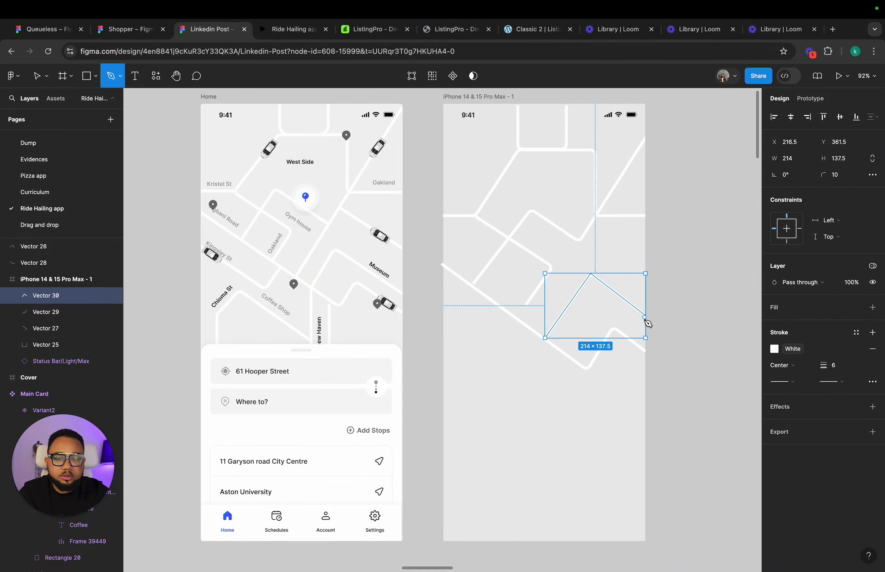
# Step: Draw a V-shaped road of about 158 × 91.5 beneath the long diagonal road, ending at the frame's left edge
pyautogui.click(515, 323)
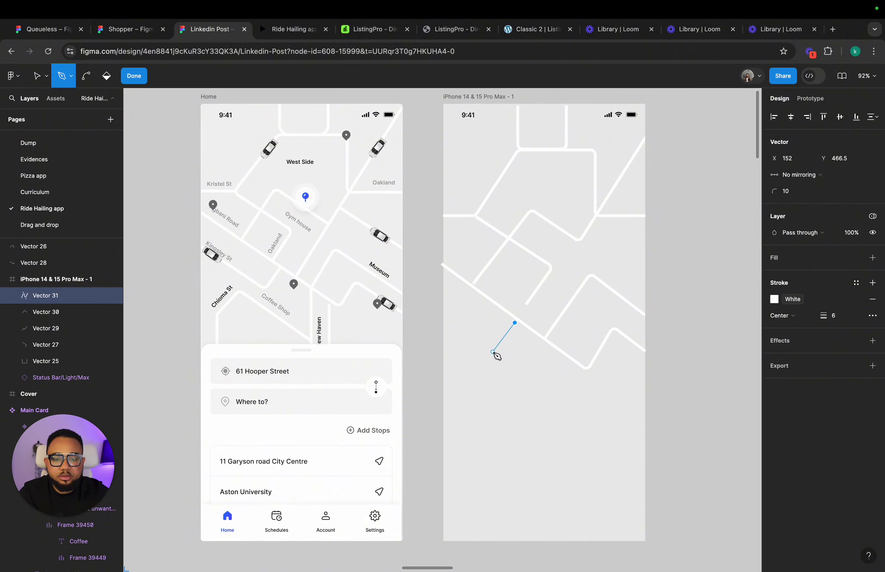
pyautogui.click(493, 352)
pyautogui.click(442, 310)
pyautogui.press('Escape')
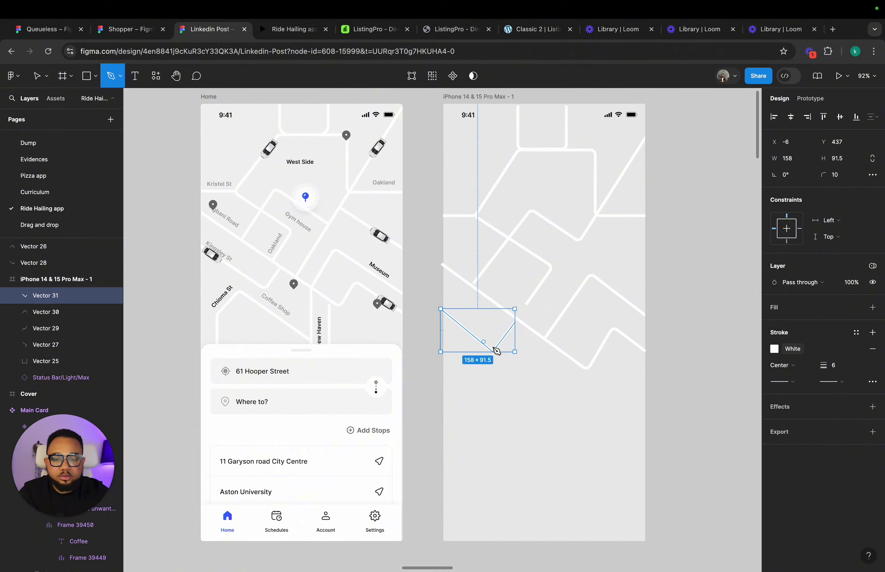
# Step: Draw a straight vertical road about 387.5 long from the long diagonal road down to the frame's lower edge
pyautogui.click(563, 357)
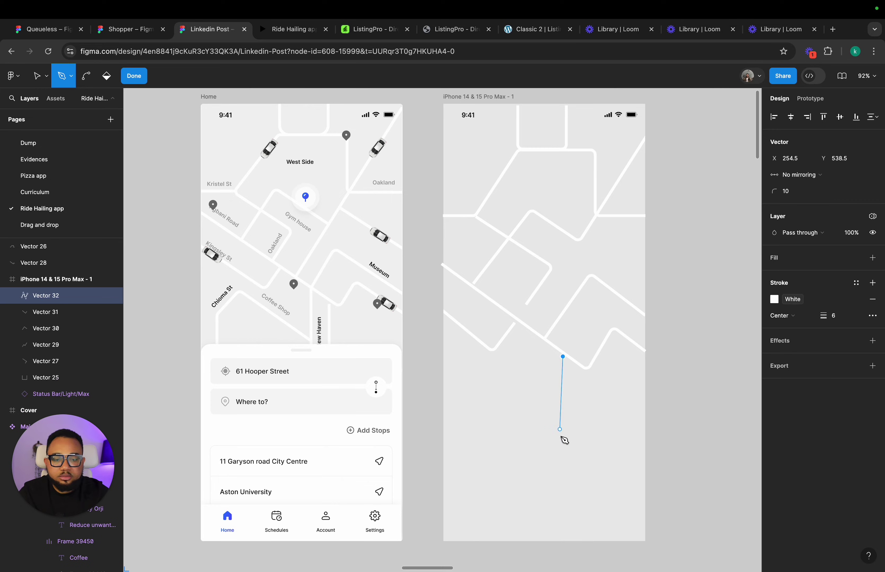
pyautogui.click(563, 537)
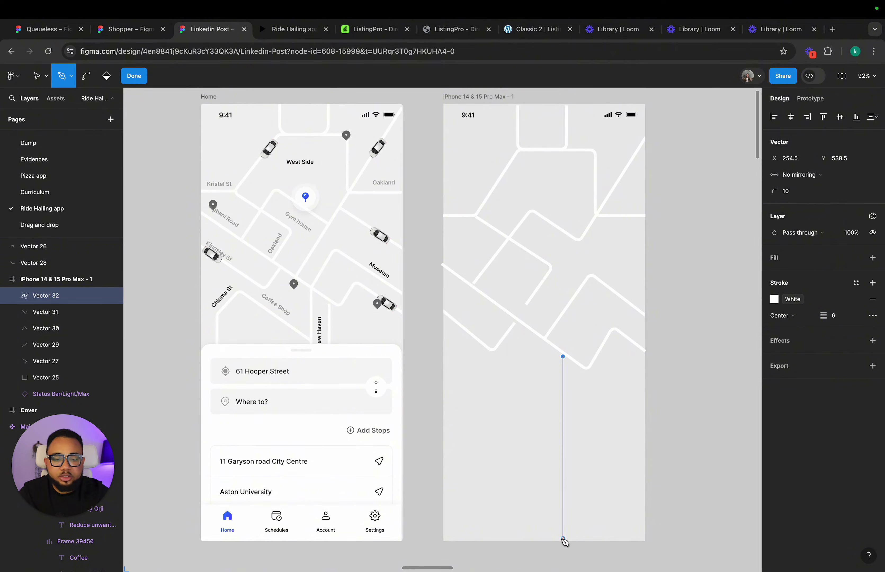
pyautogui.press('Escape')
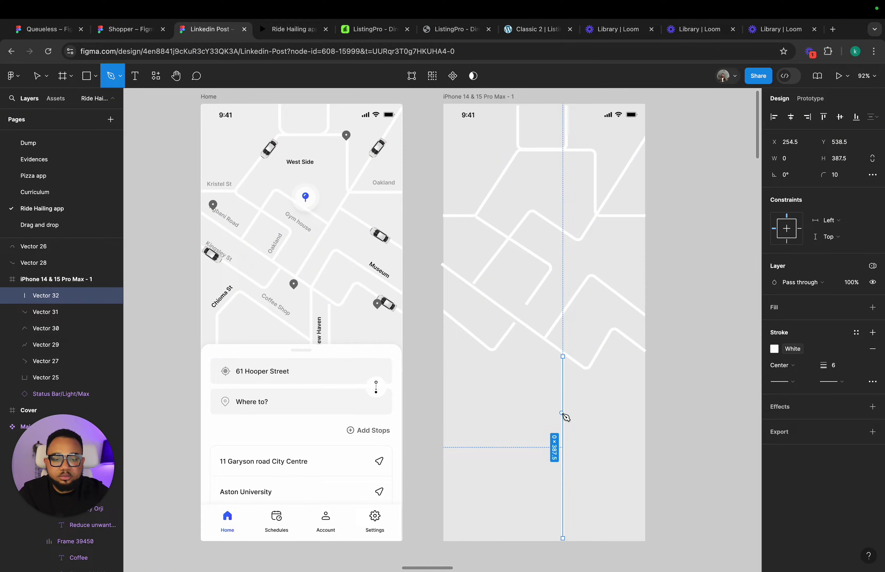
# Step: Draw a winding four-segment road from the vertical road at about X 250, Y 614 to the frame's left edge
pyautogui.click(561, 392)
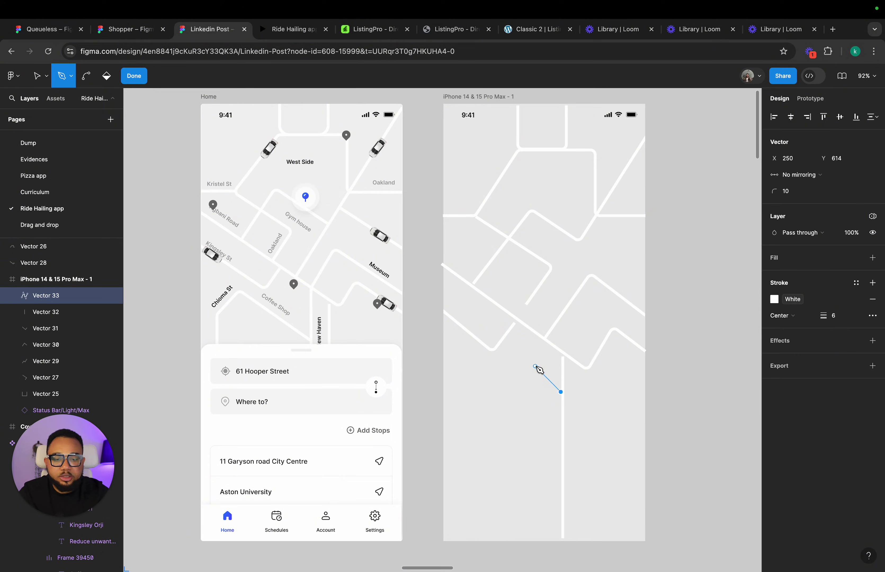
pyautogui.click(516, 356)
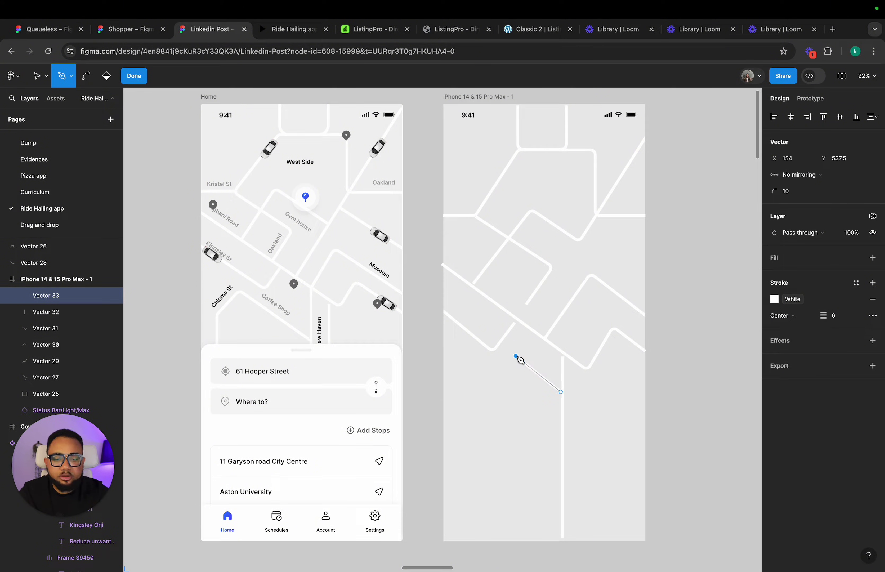
pyautogui.click(497, 382)
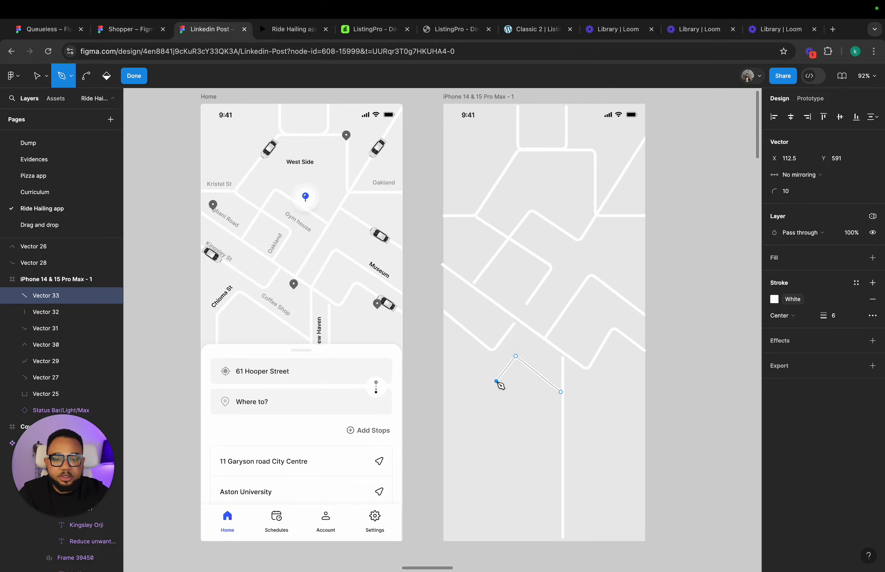
pyautogui.click(527, 405)
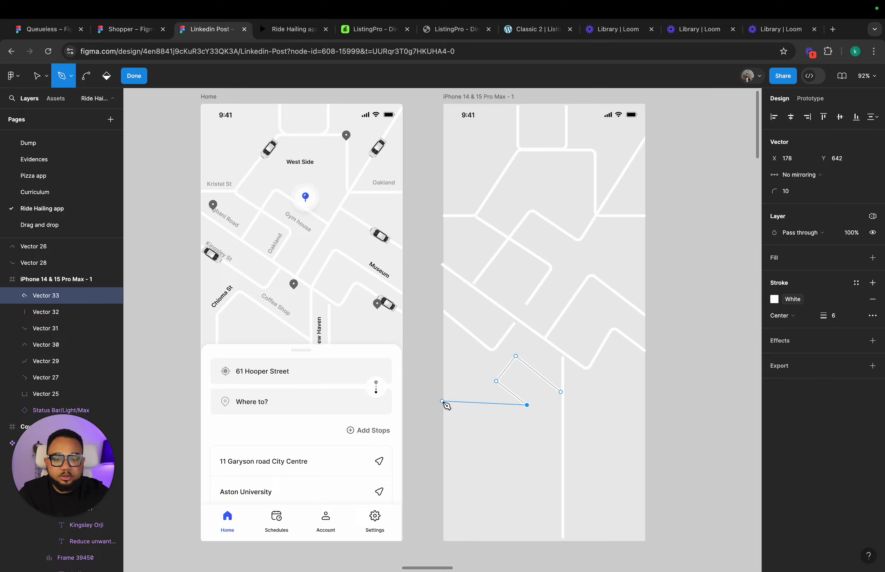
pyautogui.click(443, 402)
pyautogui.press('Escape')
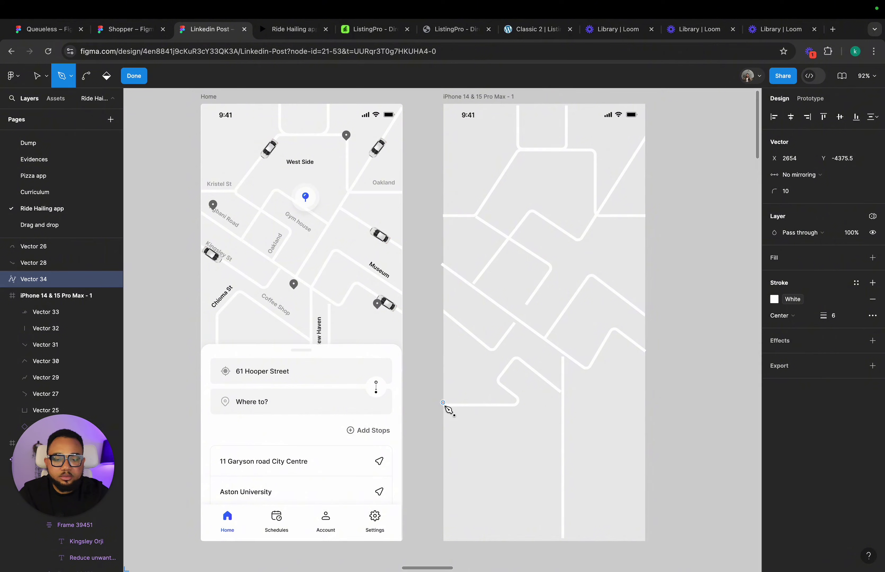
pyautogui.press('Escape')
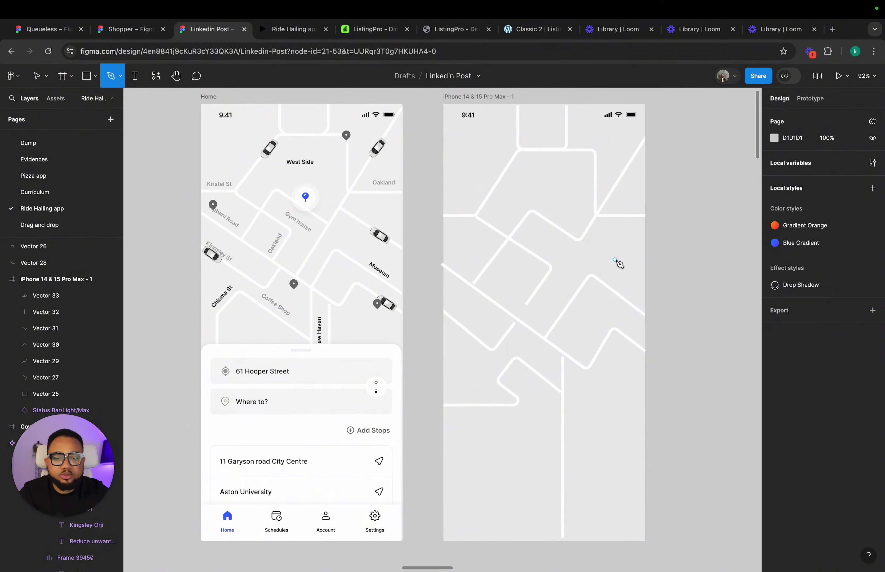
# Step: Draw a straight diagonal road of about 125.5 × 96 from the zigzag road past the frame's right edge
pyautogui.click(591, 231)
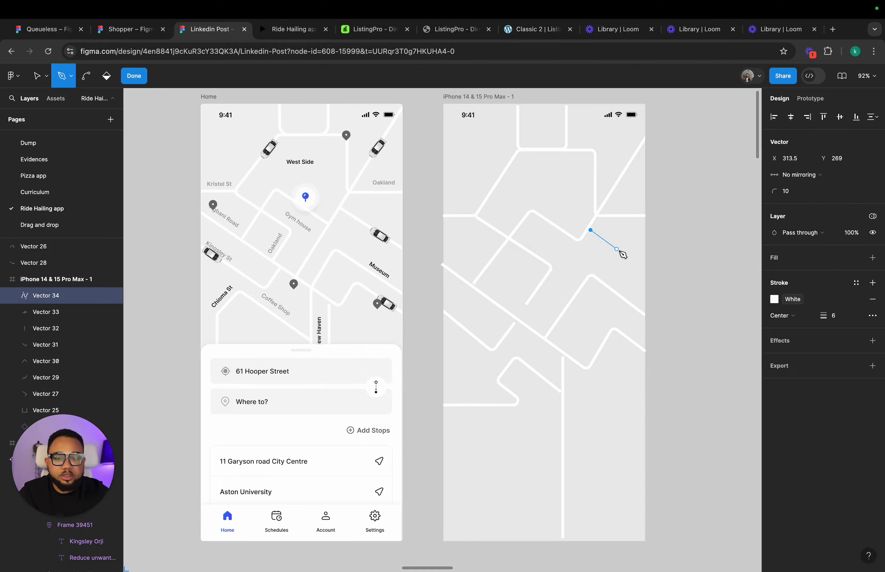
pyautogui.click(650, 276)
pyautogui.press('Escape')
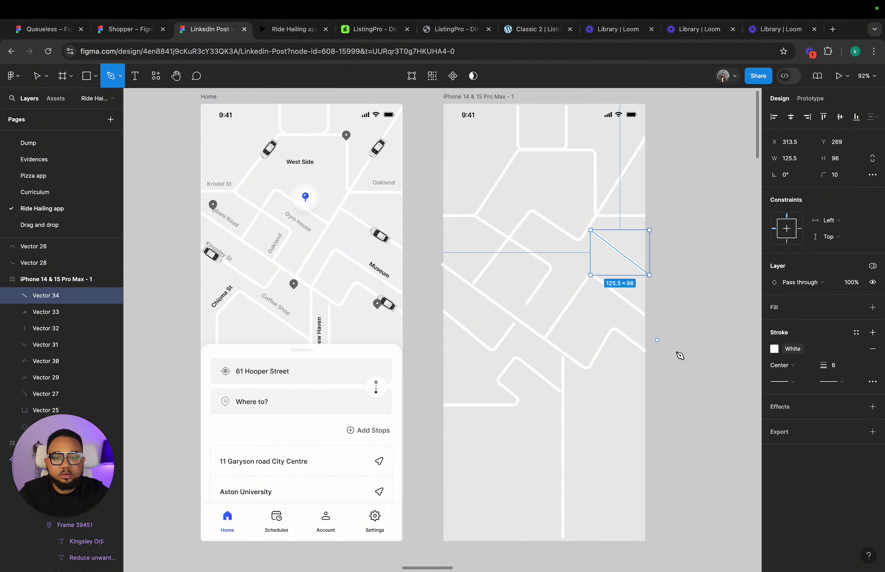
# Step: Draw a straight diagonal road of about 127 × 83 from the frame's upper left edge to the angular road
pyautogui.click(443, 131)
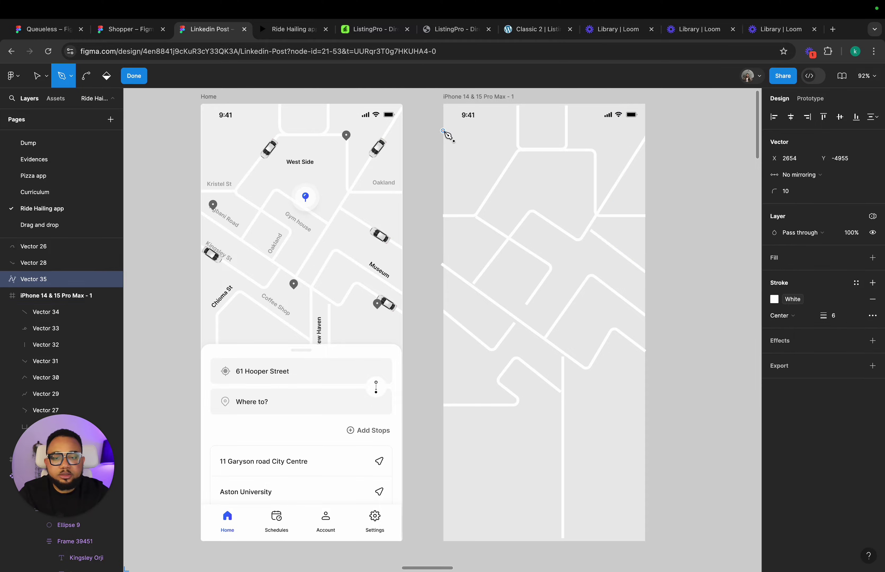
pyautogui.click(502, 170)
pyautogui.press('Escape')
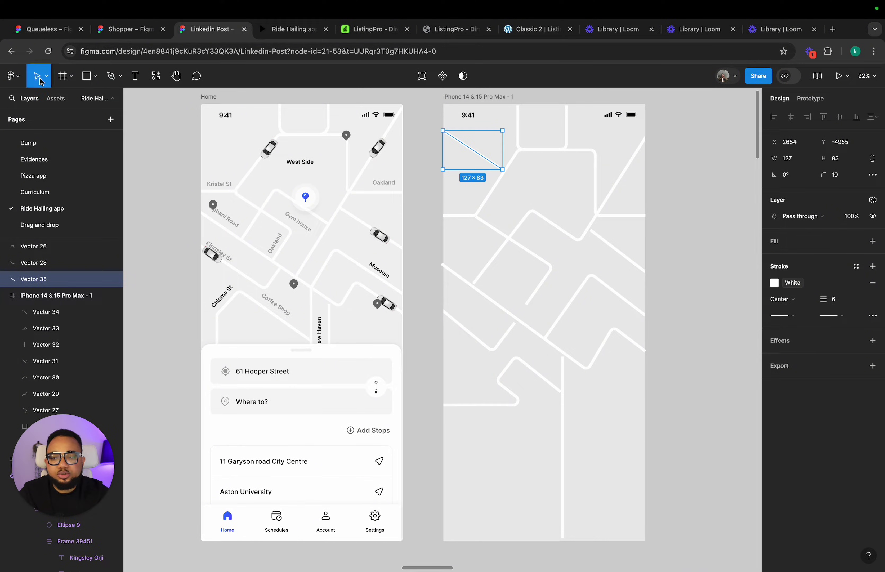
# Step: Reshape the V-shaped road to about 165.5 × 88.5, moving one end past the frame edge and the other onto the long diagonal road
pyautogui.scroll(5, 520, 342)
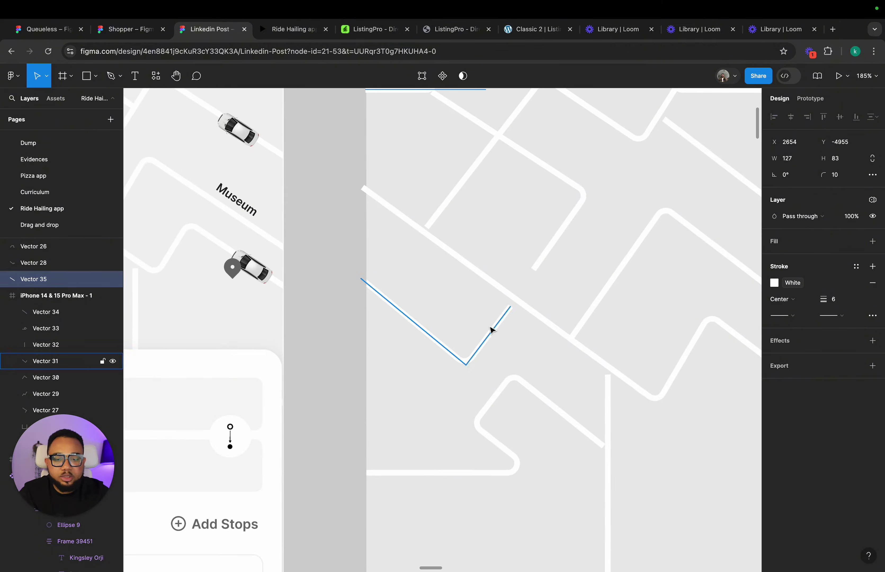
pyautogui.click(381, 299)
pyautogui.doubleClick(381, 300)
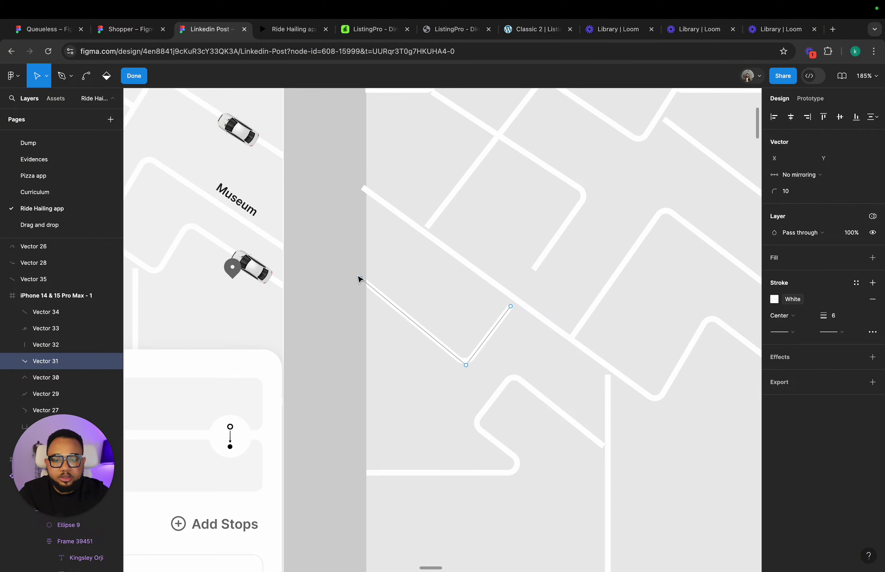
pyautogui.moveTo(361, 278); pyautogui.dragTo(358, 282)
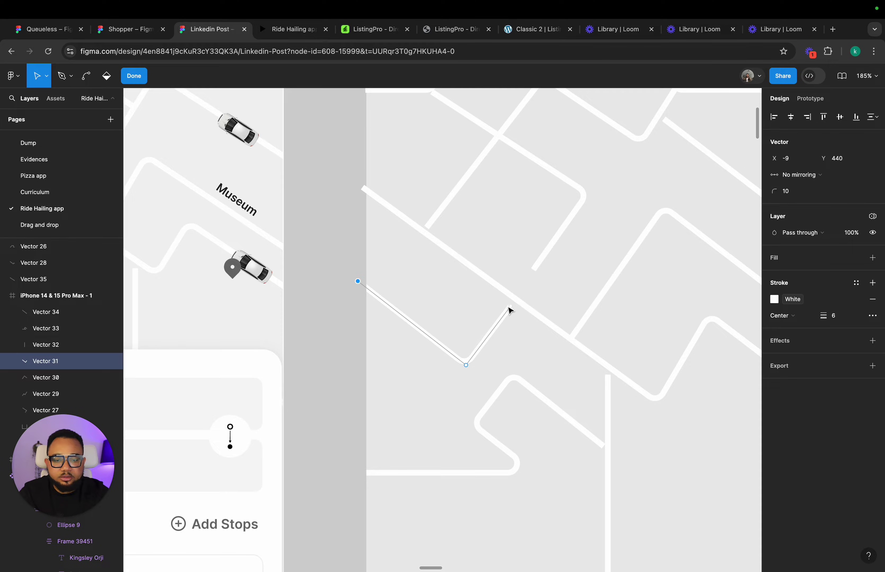
pyautogui.moveTo(511, 305); pyautogui.dragTo(516, 301)
pyautogui.press('Escape')
pyautogui.scroll(-5, 539, 271)
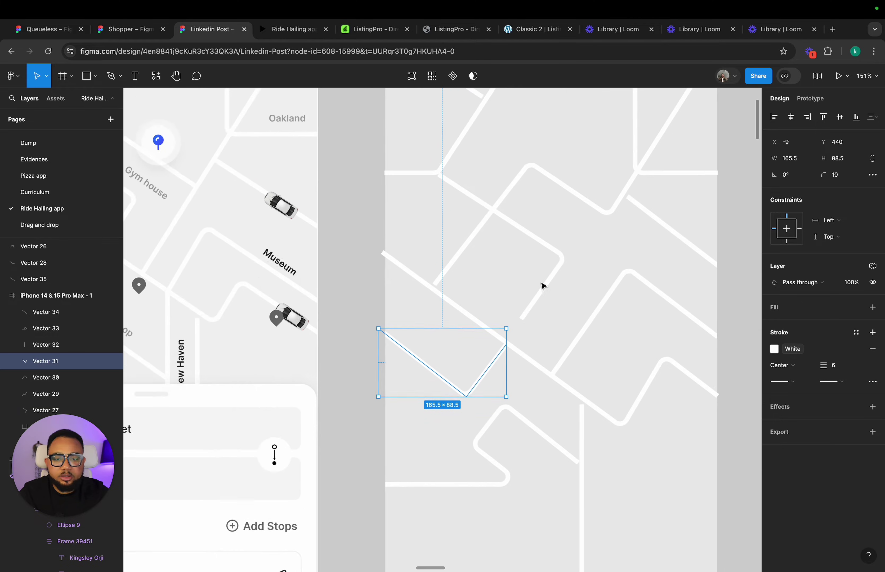
# Step: Extend the hooked road's loose end to about X 158, Y 455 so it meets the long diagonal road
pyautogui.scroll(-3, 553, 297)
pyautogui.click(533, 326)
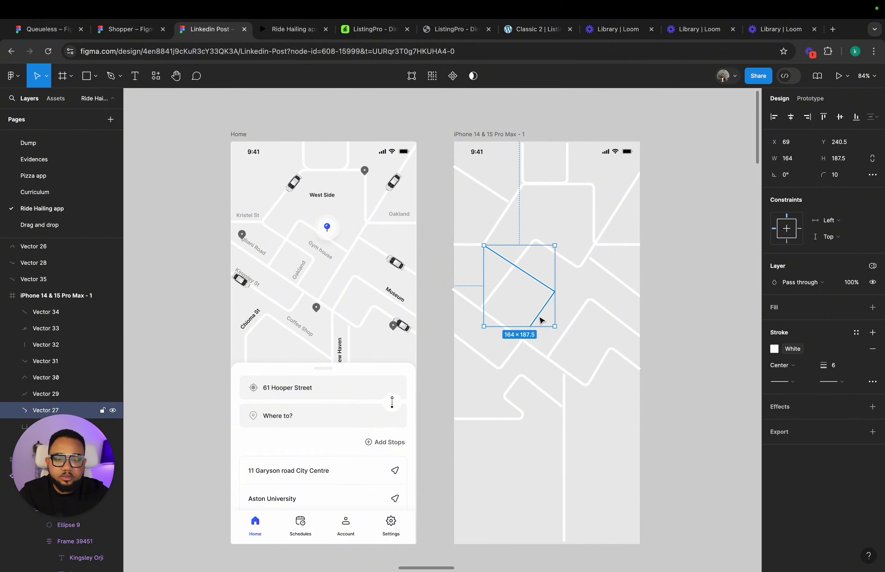
pyautogui.doubleClick(541, 321)
pyautogui.moveTo(531, 327); pyautogui.dragTo(524, 339)
pyautogui.scroll(5, 547, 304)
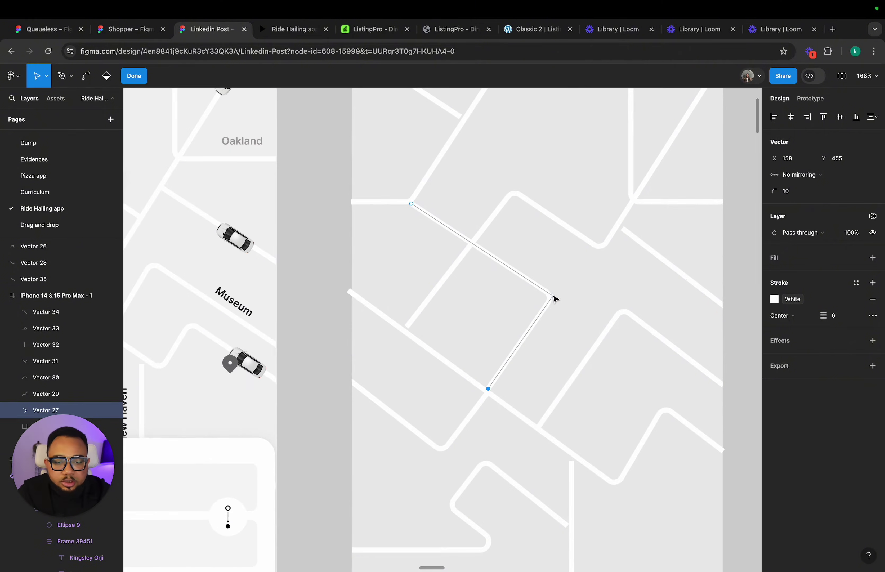
# Step: Move the hooked road's outer corner to about X 228.5, Y 363
pyautogui.moveTo(554, 297); pyautogui.dragTo(550, 311)
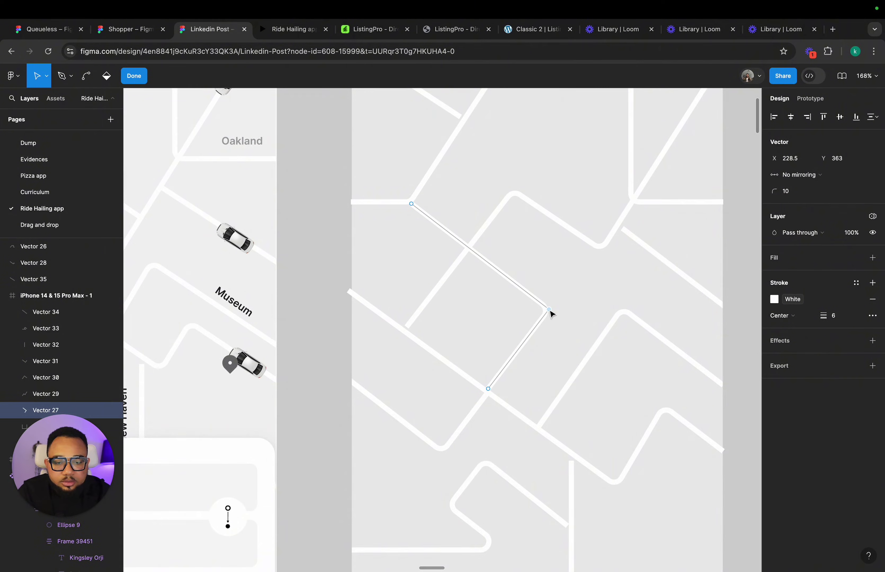
pyautogui.press('Escape')
pyautogui.scroll(-3, 553, 346)
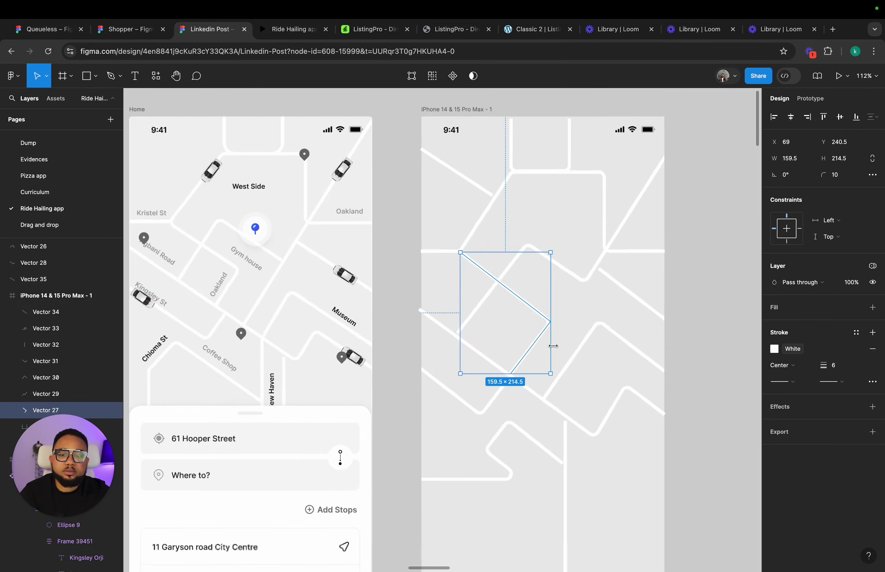
pyautogui.click(569, 345)
# Step: Shift the hooked road's lower segment slightly outward to line up with the V-shaped road across the long diagonal road
pyautogui.scroll(8, 567, 335)
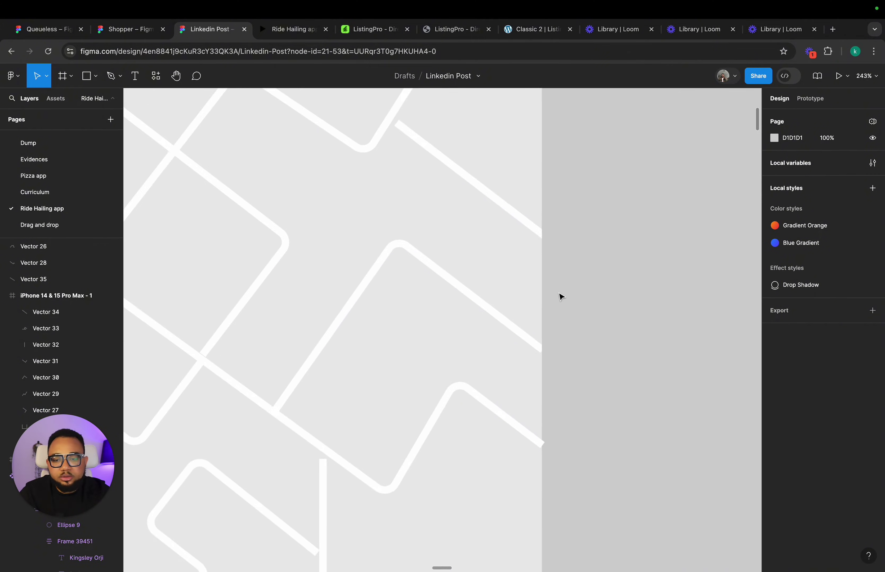
pyautogui.scroll(6, 348, 358)
pyautogui.click(407, 348)
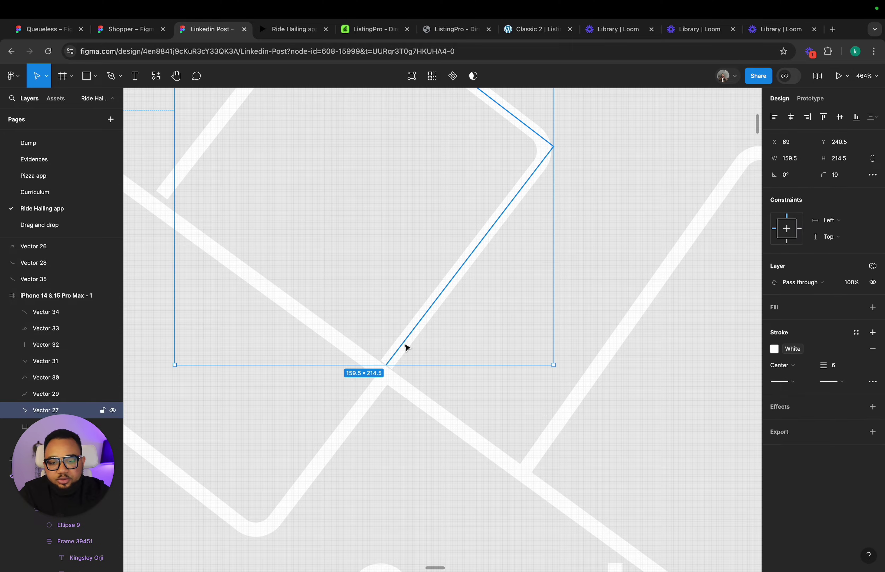
pyautogui.doubleClick(461, 276)
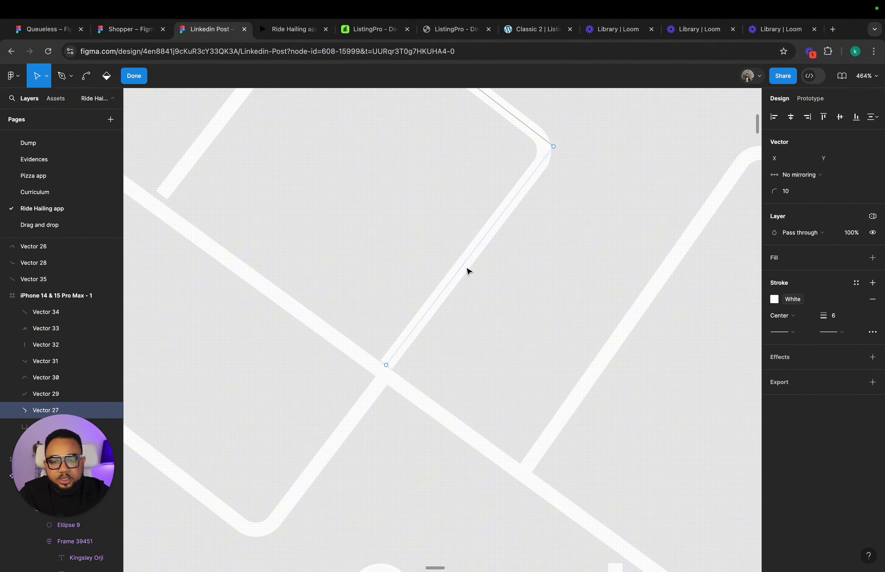
pyautogui.moveTo(467, 269); pyautogui.dragTo(470, 270)
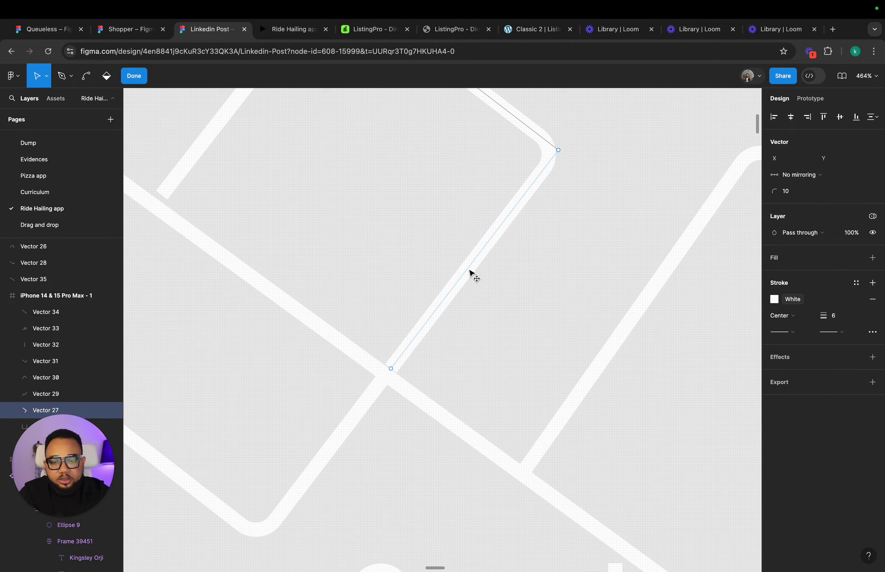
pyautogui.click(557, 270)
# Step: Extend the vertical road's upper end to about X 254.5, Y 529.5 so it meets the long diagonal road
pyautogui.scroll(-6, 578, 272)
pyautogui.scroll(-2, 577, 273)
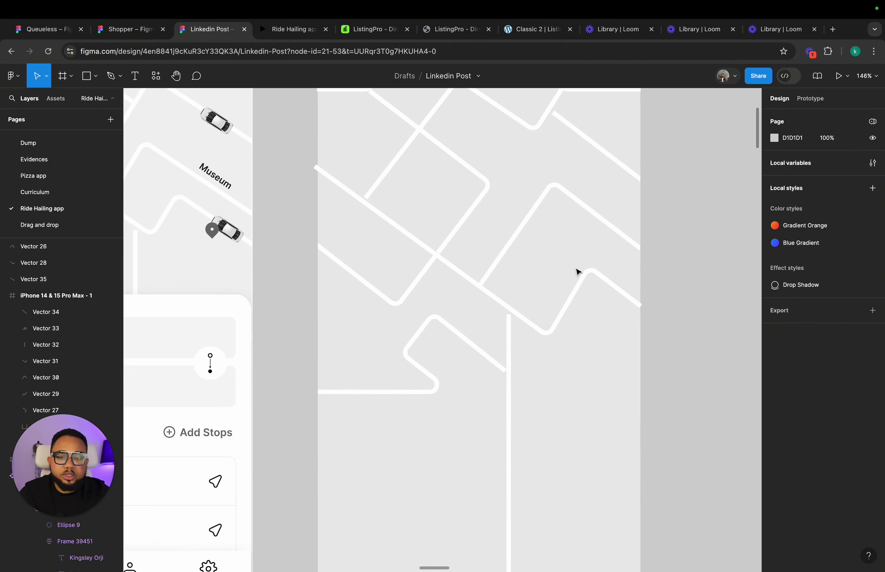
pyautogui.hscroll(3, 585, 275)
pyautogui.scroll(8, 465, 380)
pyautogui.click(520, 373)
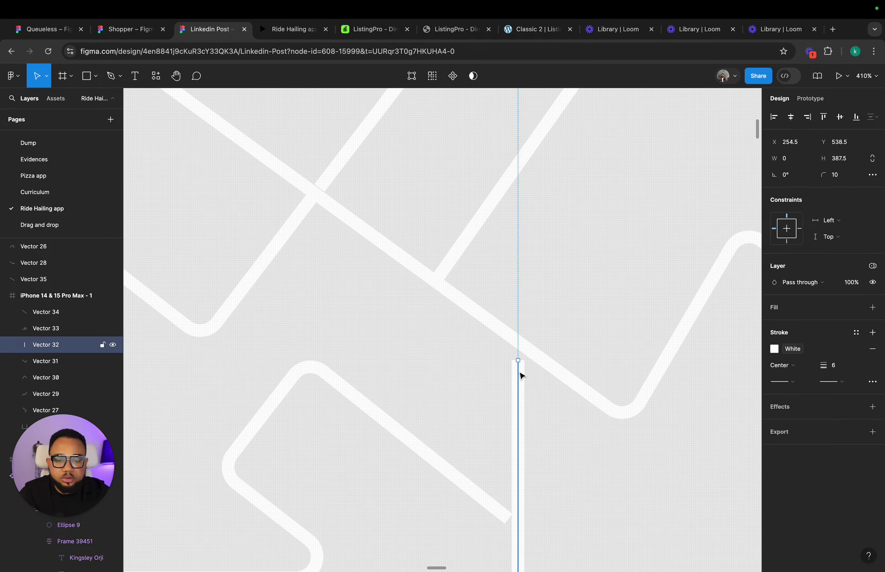
pyautogui.doubleClick(519, 369)
pyautogui.click(519, 348)
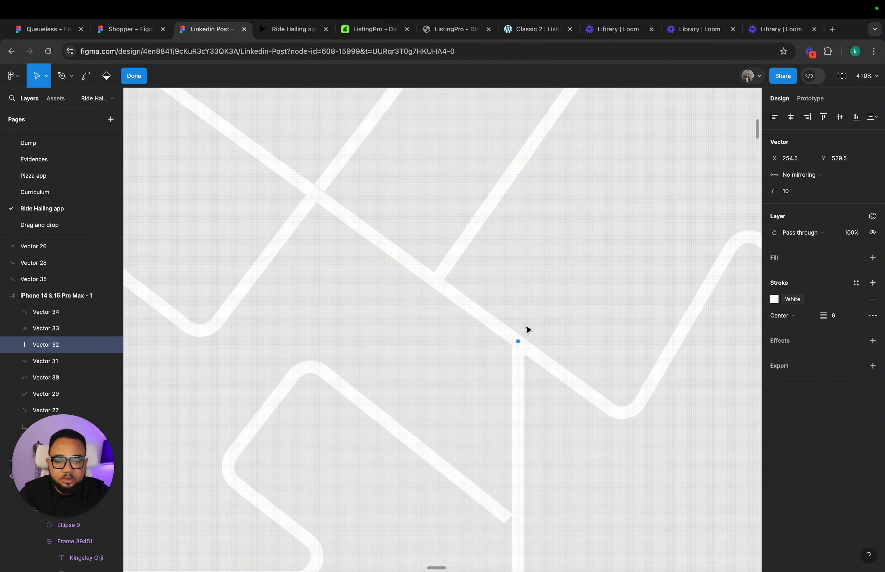
pyautogui.press('Escape')
pyautogui.press('Escape')
# Step: Extend the lower curved road's loose end so it joins the vertical road
pyautogui.scroll(-4, 528, 424)
pyautogui.hscroll(1, 527, 424)
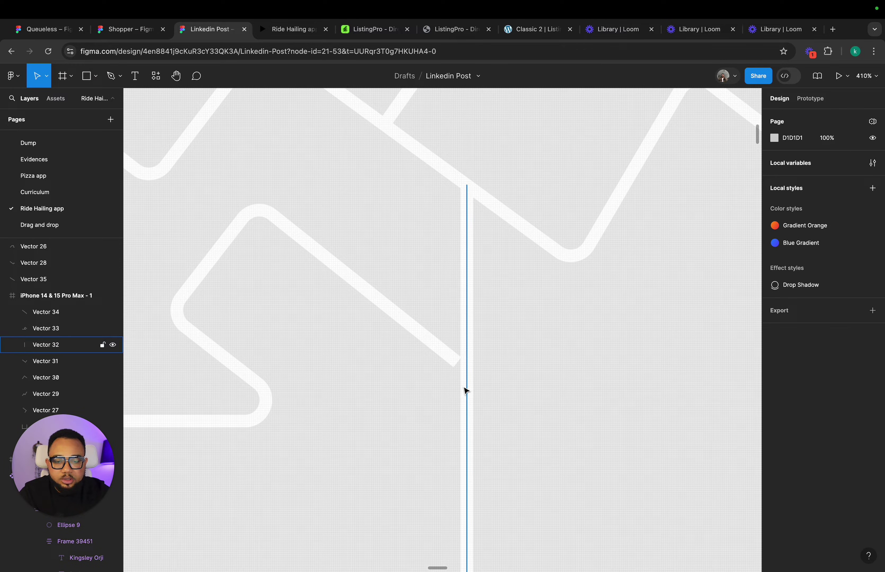
pyautogui.doubleClick(457, 363)
pyautogui.moveTo(457, 363); pyautogui.dragTo(468, 368)
pyautogui.press('Escape')
pyautogui.press('Escape')
# Step: Move the peak near the right end of the long diagonal road to about X 3021.5, Y -4528
pyautogui.scroll(-10, 510, 375)
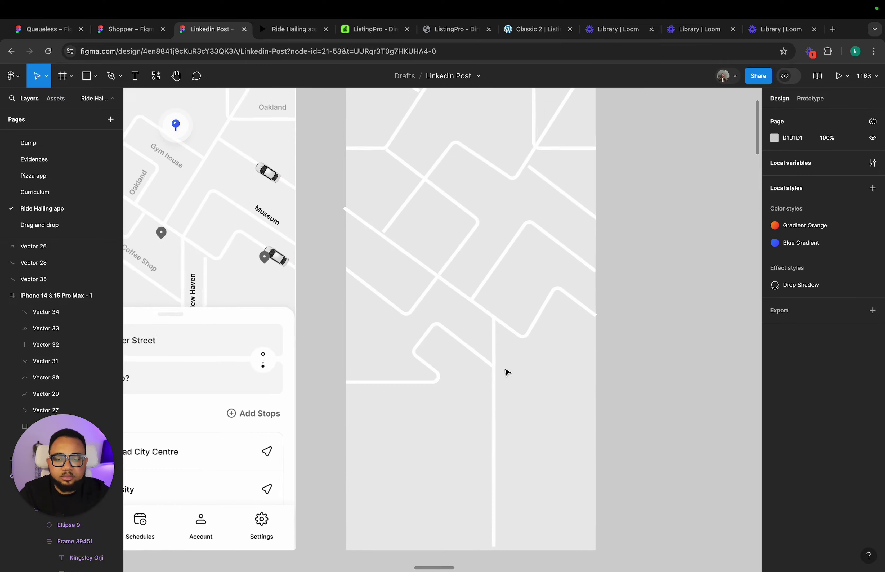
pyautogui.hscroll(1, 514, 384)
pyautogui.scroll(5, 513, 387)
pyautogui.click(419, 408)
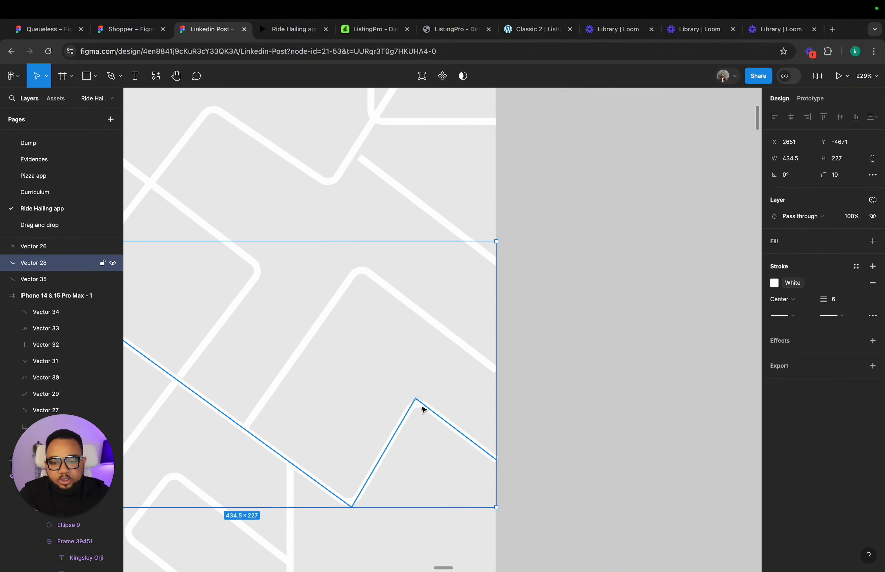
pyautogui.press('Return')
pyautogui.scroll(-3, 466, 396)
pyautogui.moveTo(429, 294); pyautogui.dragTo(435, 307)
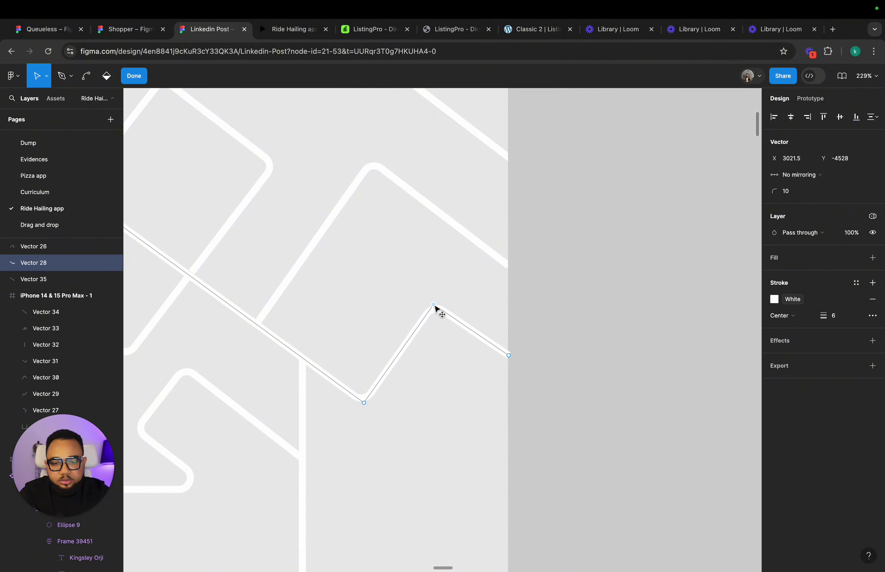
pyautogui.press('Escape')
pyautogui.press('Escape')
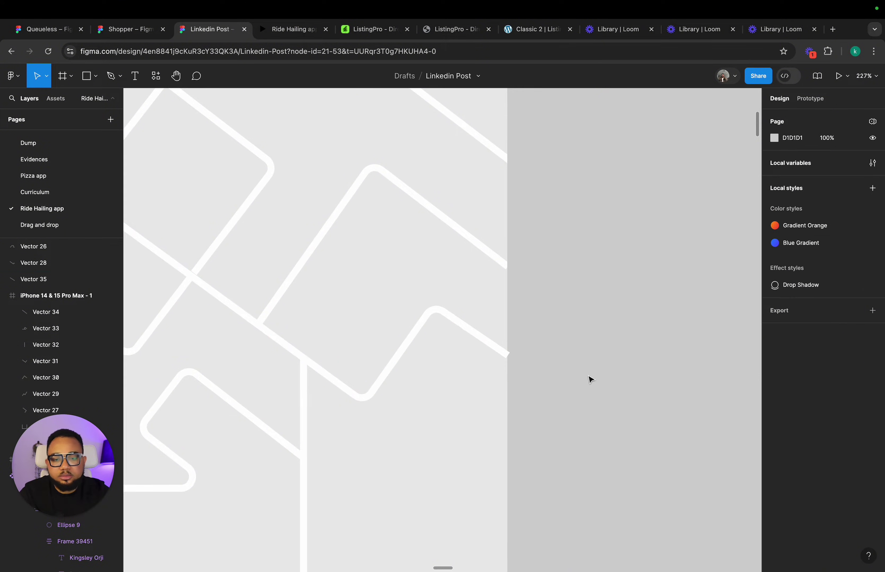
# Step: Cut all the roads and the status bar and paste them inside the iPhone 14 & 15 Pro Max - 1 frame
pyautogui.scroll(-5, 537, 355)
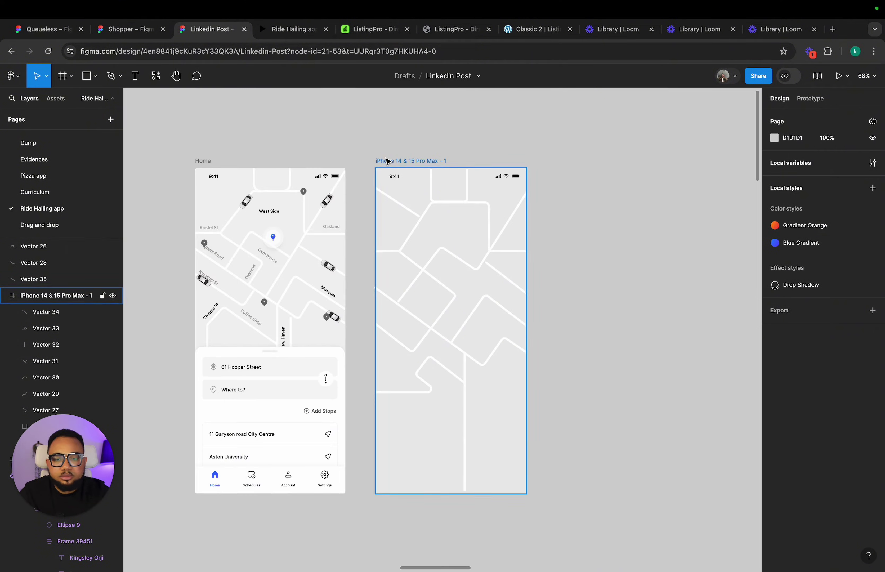
pyautogui.click(407, 163)
pyautogui.moveTo(407, 163); pyautogui.dragTo(552, 509)
pyautogui.click(577, 276)
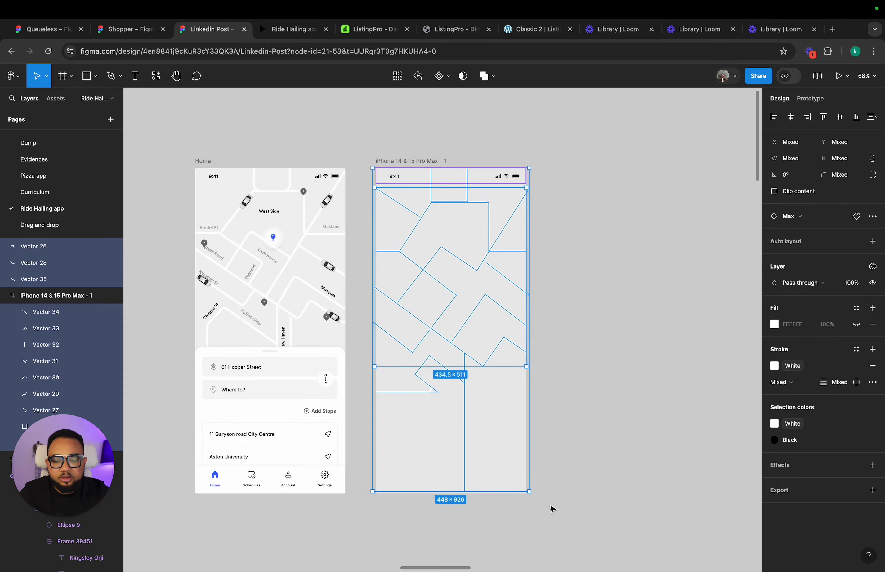
pyautogui.press('Delete')
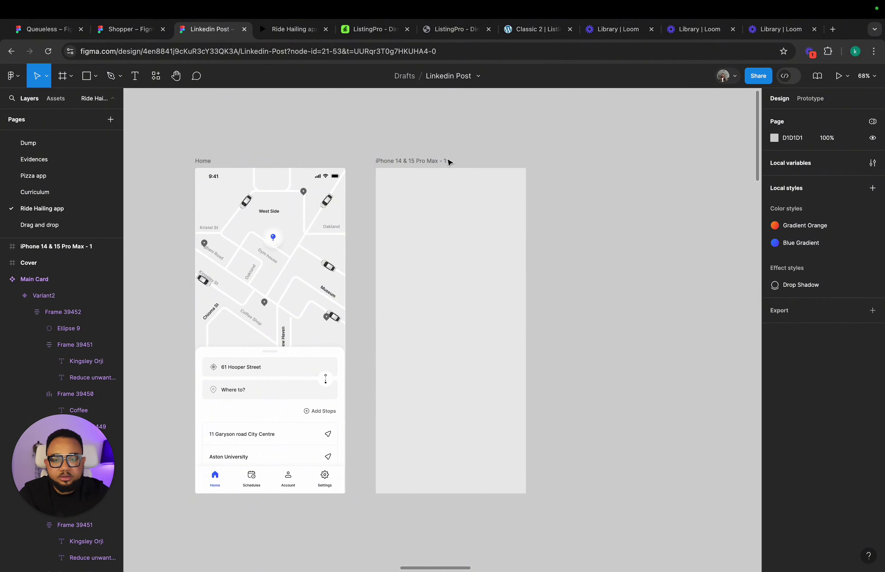
pyautogui.click(435, 165)
pyautogui.press('super+z')
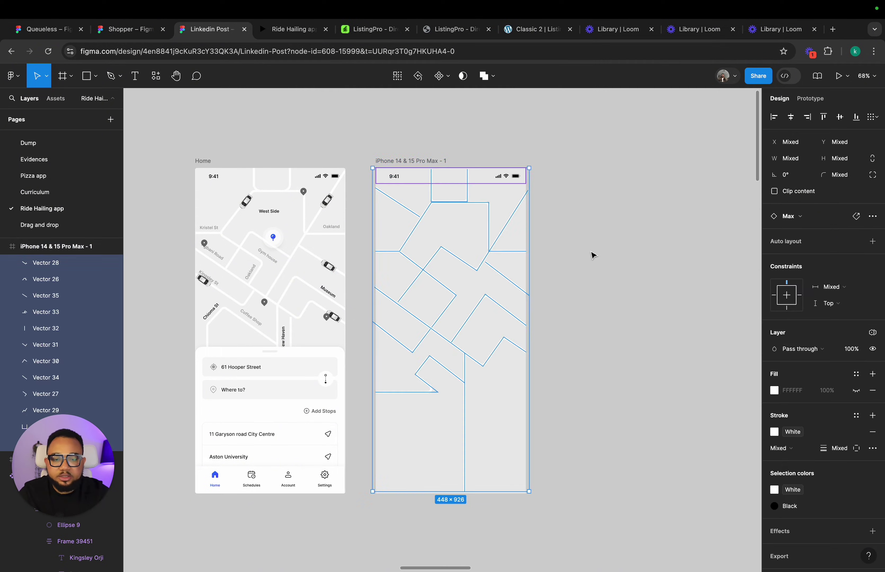
pyautogui.click(596, 256)
# Step: Extend the upper end of the straight right-hand diagonal road to about X 308.5, Y 264.5, joining it to the zigzag road
pyautogui.scroll(5, 595, 256)
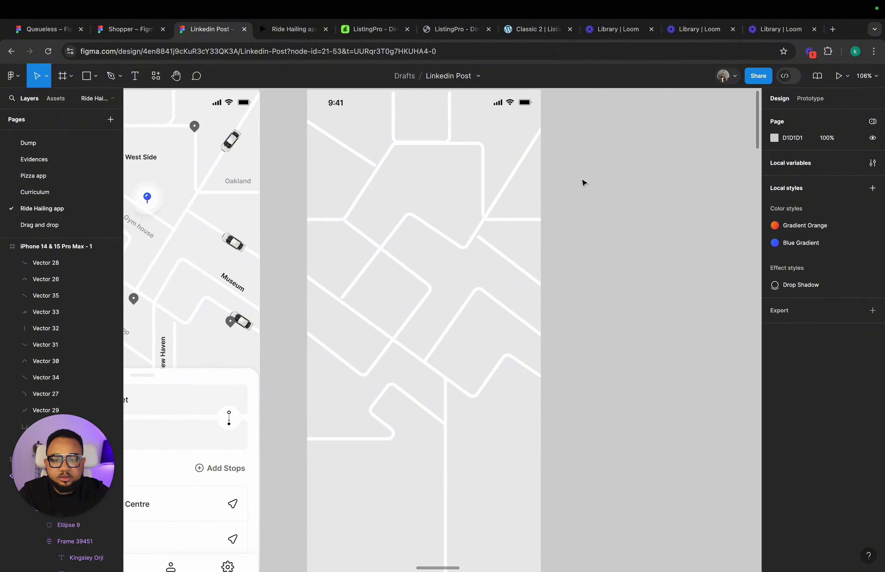
pyautogui.scroll(10, 522, 251)
pyautogui.doubleClick(443, 237)
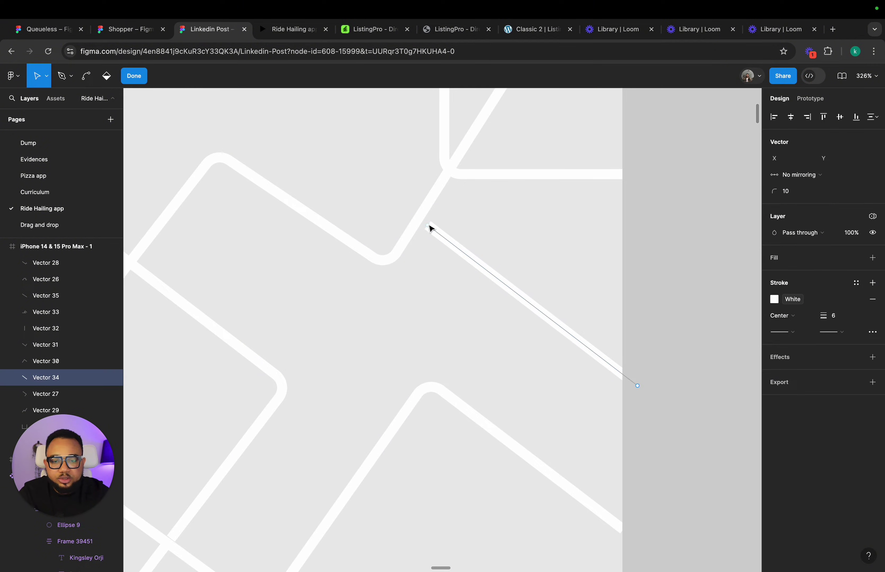
pyautogui.moveTo(427, 223); pyautogui.dragTo(423, 221)
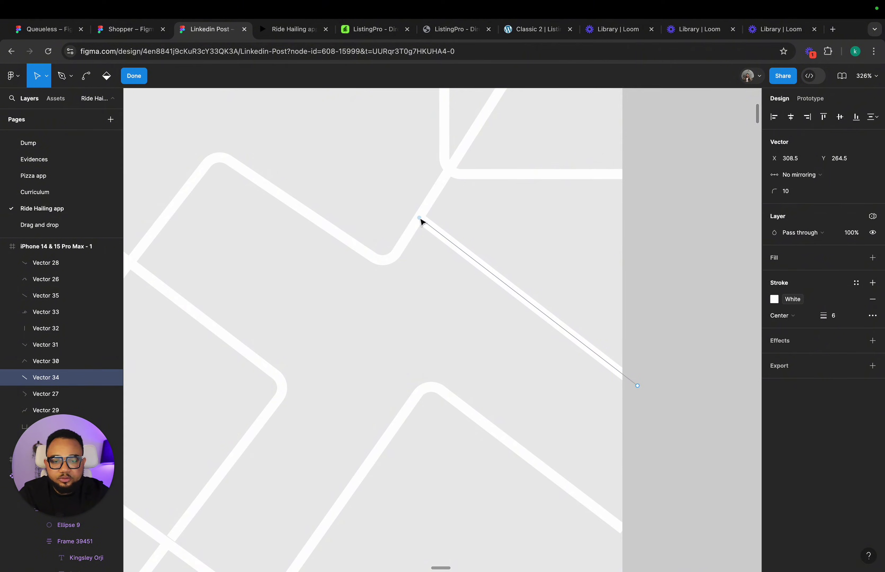
pyautogui.press('Escape')
pyautogui.scroll(-5, 508, 215)
pyautogui.click(684, 129)
# Step: Extend both ends of the U-shaped road past the frame's upper edge to Y -3
pyautogui.scroll(3, 685, 129)
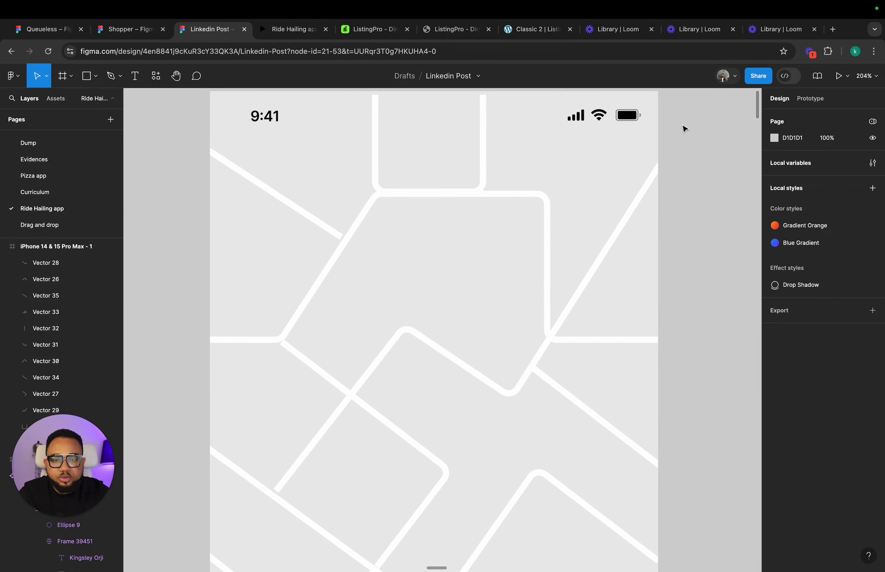
pyautogui.scroll(2, 685, 129)
pyautogui.scroll(5, 480, 132)
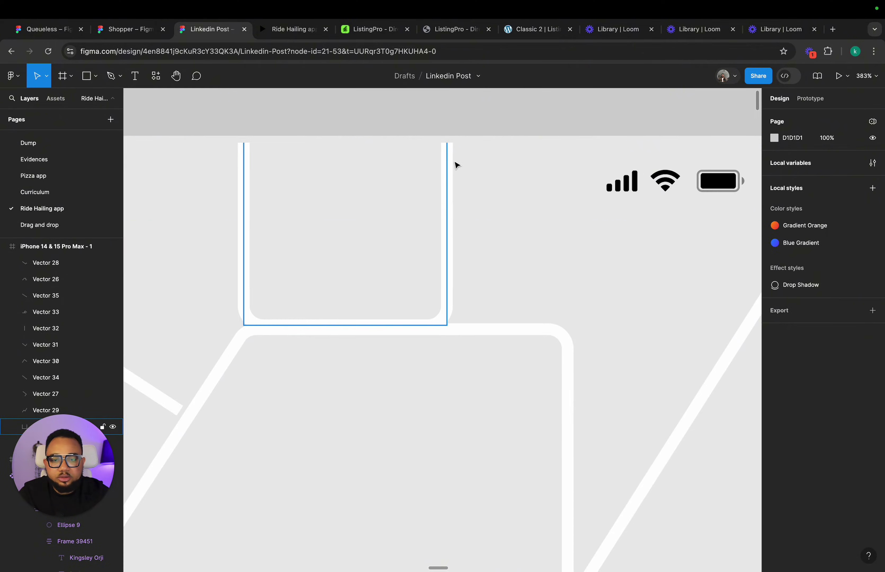
pyautogui.doubleClick(450, 196)
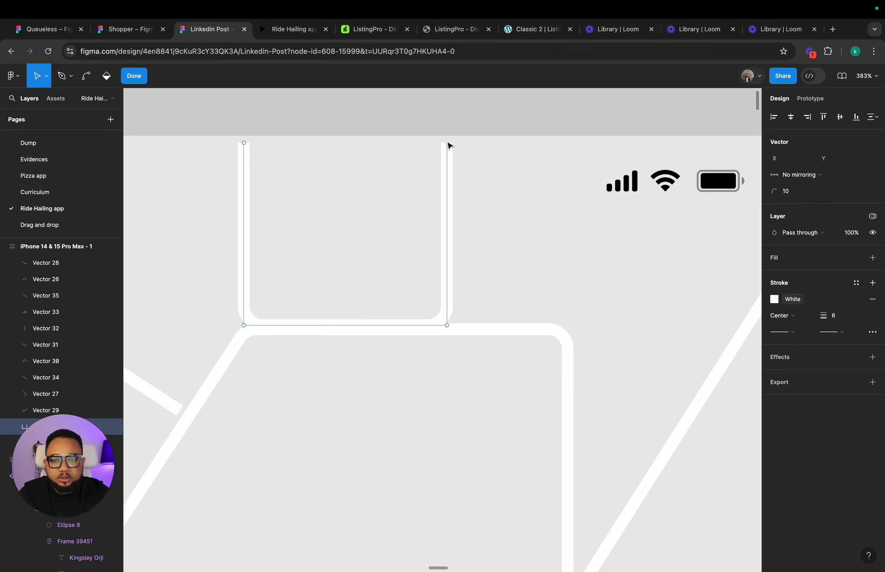
pyautogui.moveTo(448, 144); pyautogui.dragTo(448, 130)
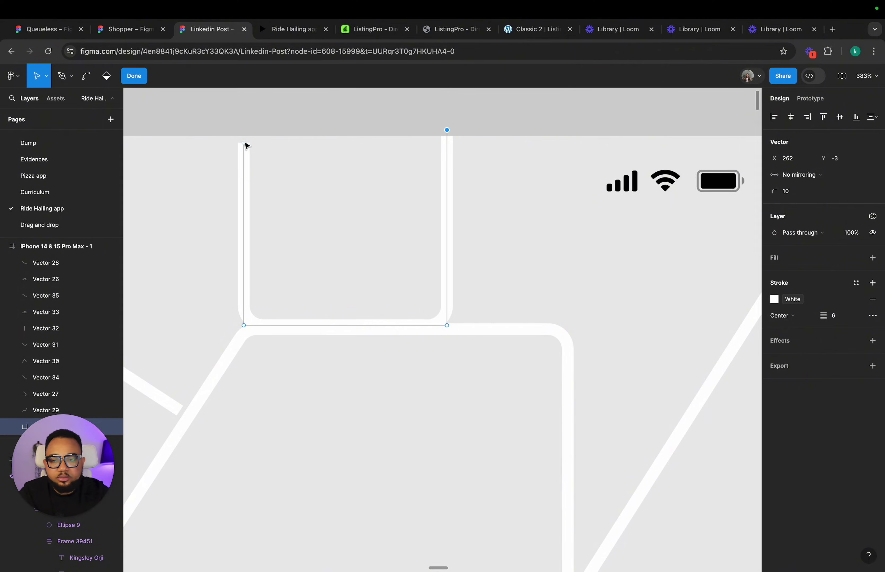
pyautogui.moveTo(246, 143); pyautogui.dragTo(245, 130)
pyautogui.press('Escape')
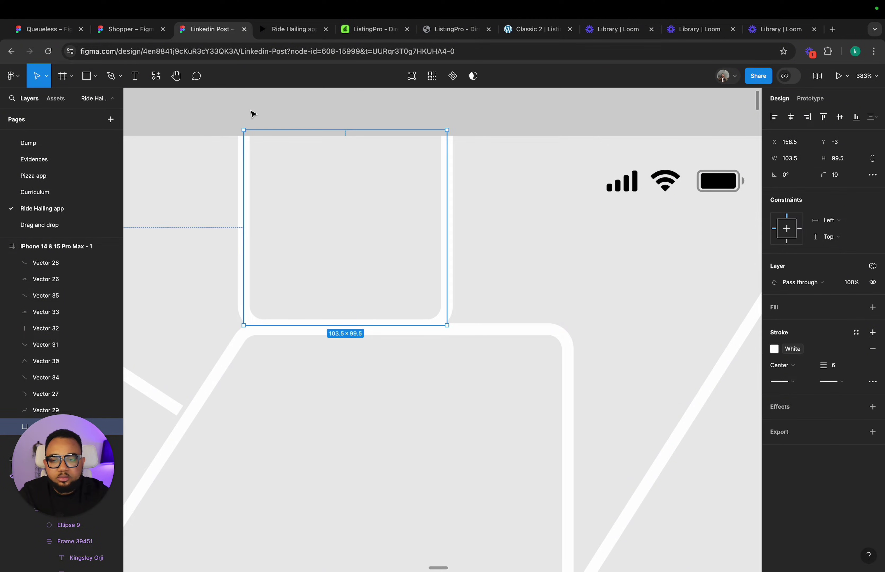
pyautogui.press('Escape')
# Step: Add a "Gym house" text label below the zigzag road's peak, rotated to about -31.59° and placed near X 204.91, Y 260
pyautogui.scroll(-5, 260, 110)
pyautogui.hscroll(-3, 259, 110)
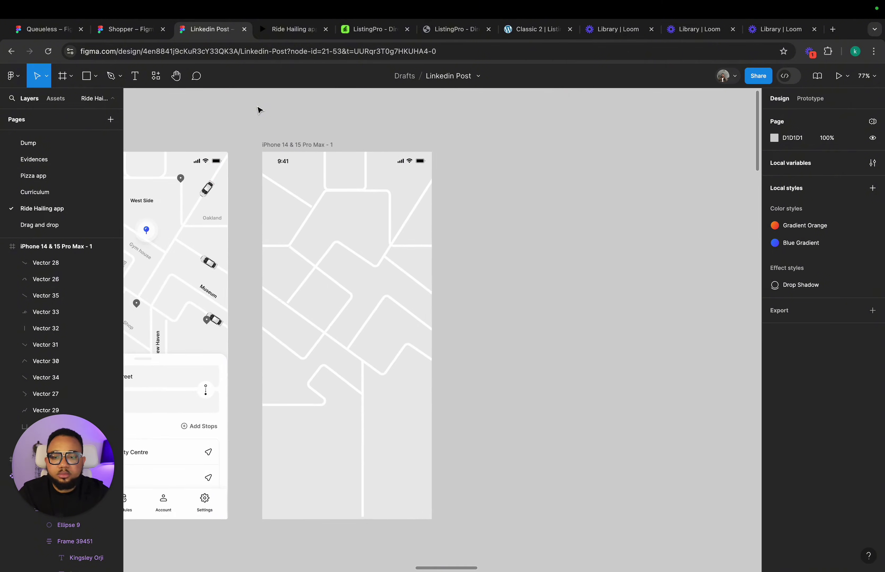
pyautogui.hscroll(-3, 259, 111)
pyautogui.hscroll(-2, 283, 109)
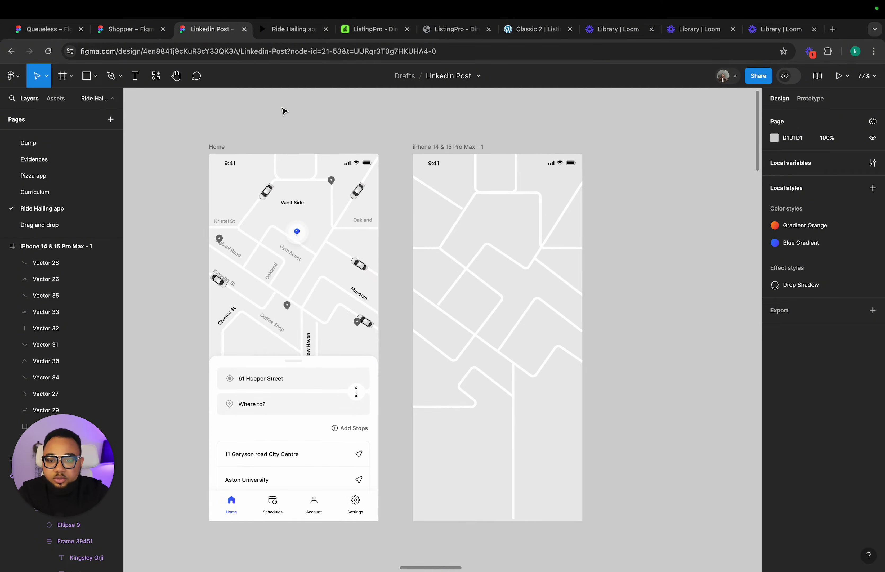
pyautogui.scroll(3, 282, 112)
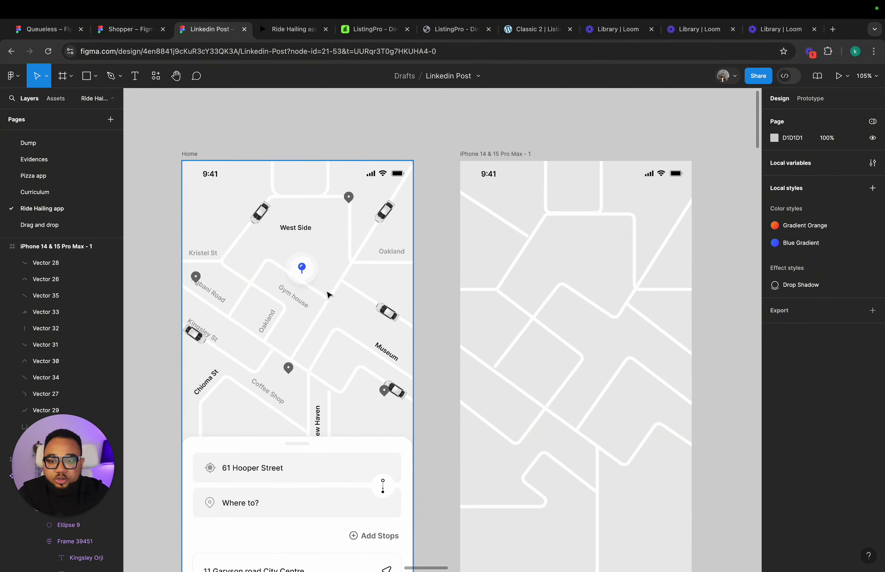
pyautogui.click(135, 76)
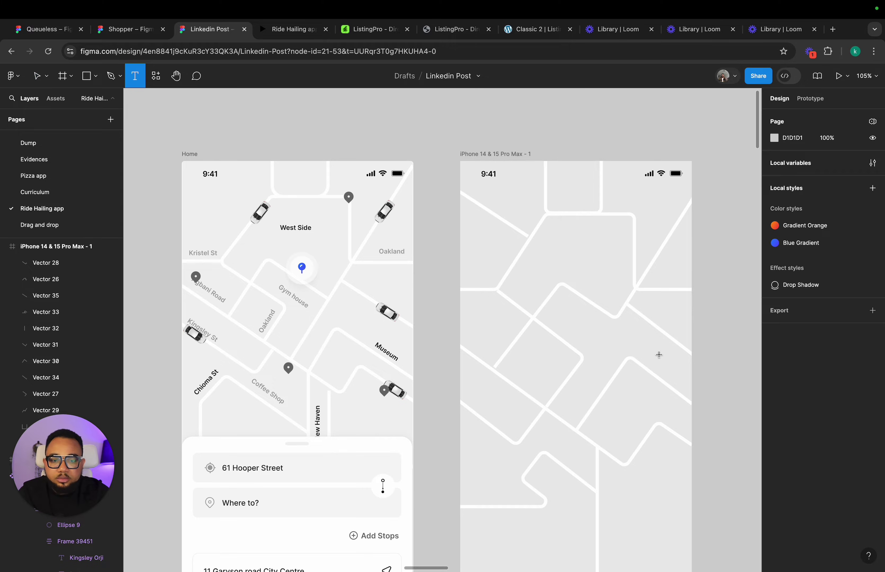
pyautogui.click(579, 317)
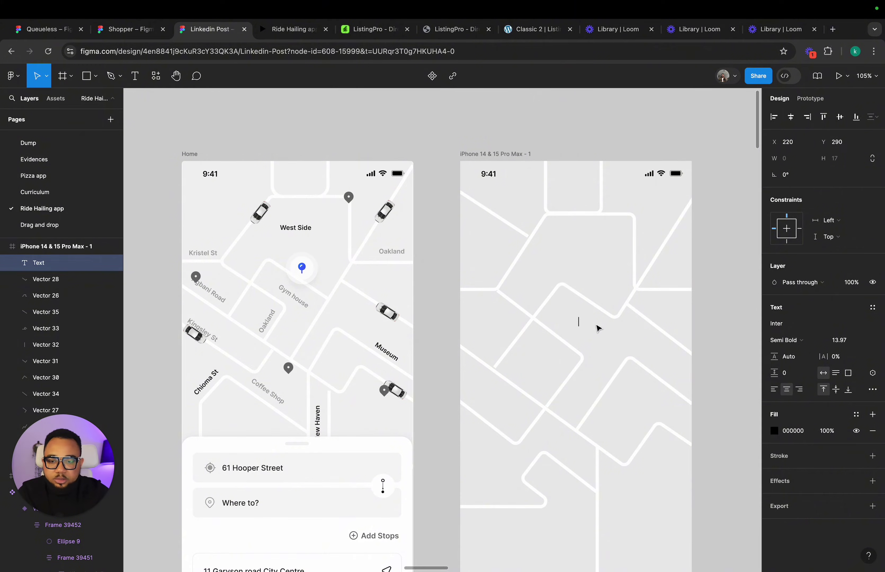
pyautogui.write('Gym house')
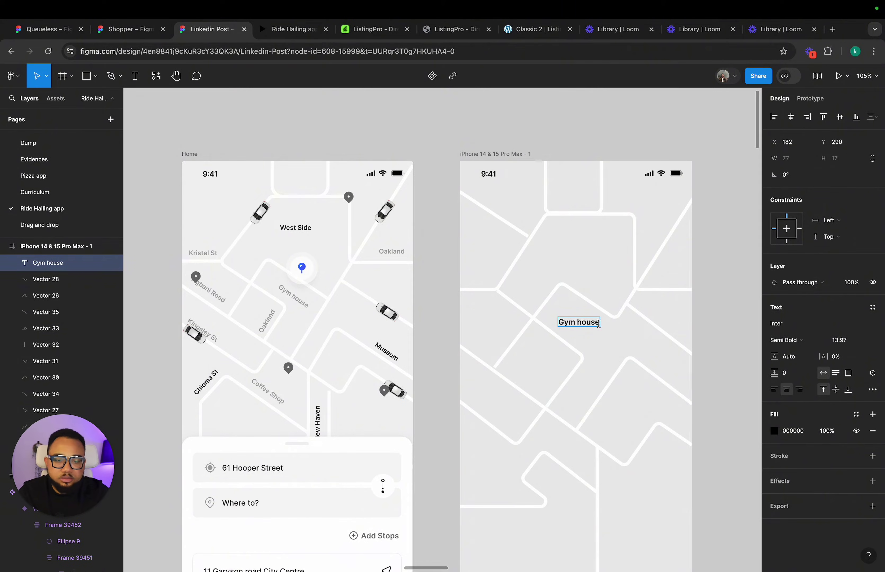
pyautogui.press('Escape')
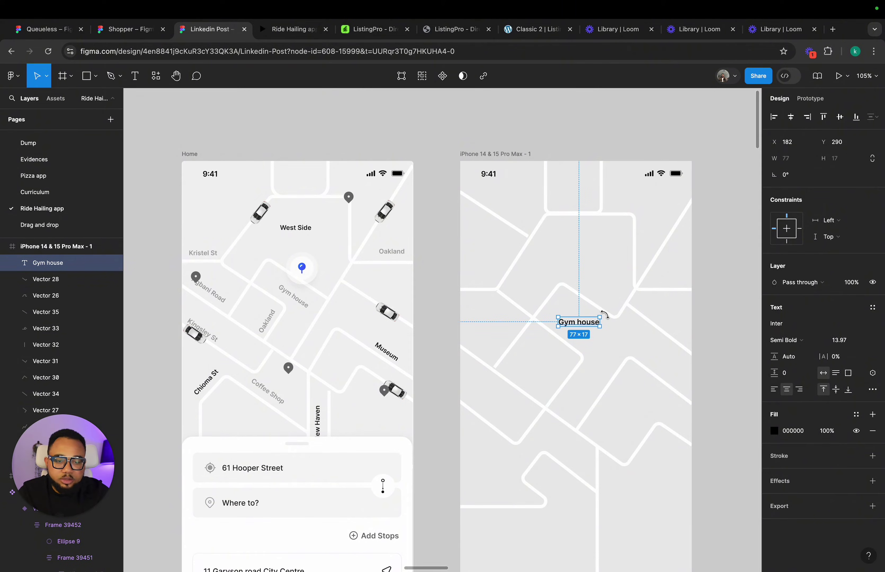
pyautogui.moveTo(605, 314)
pyautogui.mouseDown()
pyautogui.moveTo(615, 336)
pyautogui.moveTo(595, 323)
pyautogui.mouseUp()
pyautogui.click(616, 335)
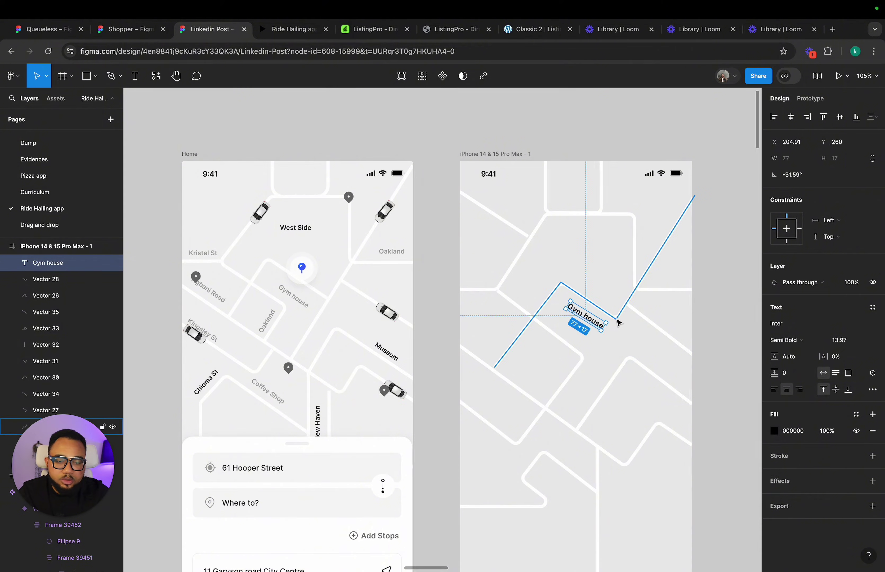
# Step: Rotate the "Gym house" label to about -35.55° and move it to about X 212.88, Y 252, parallel to the zigzag road
pyautogui.doubleClick(616, 320)
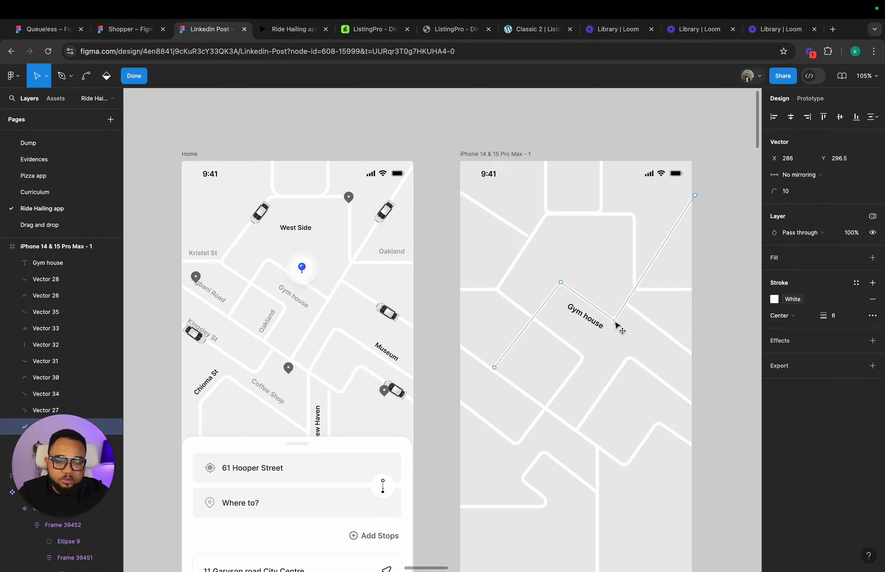
pyautogui.click(629, 337)
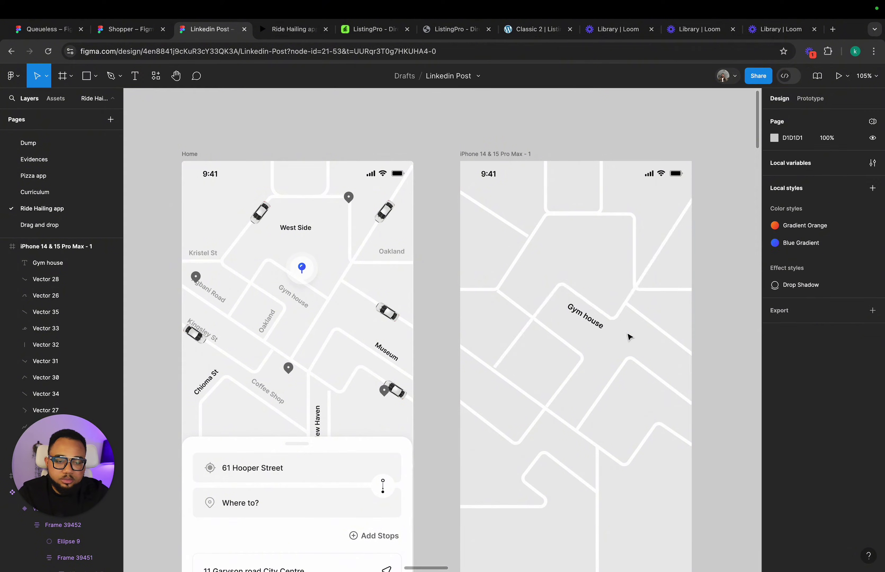
pyautogui.click(600, 328)
pyautogui.scroll(5, 603, 328)
pyautogui.scroll(3, 604, 329)
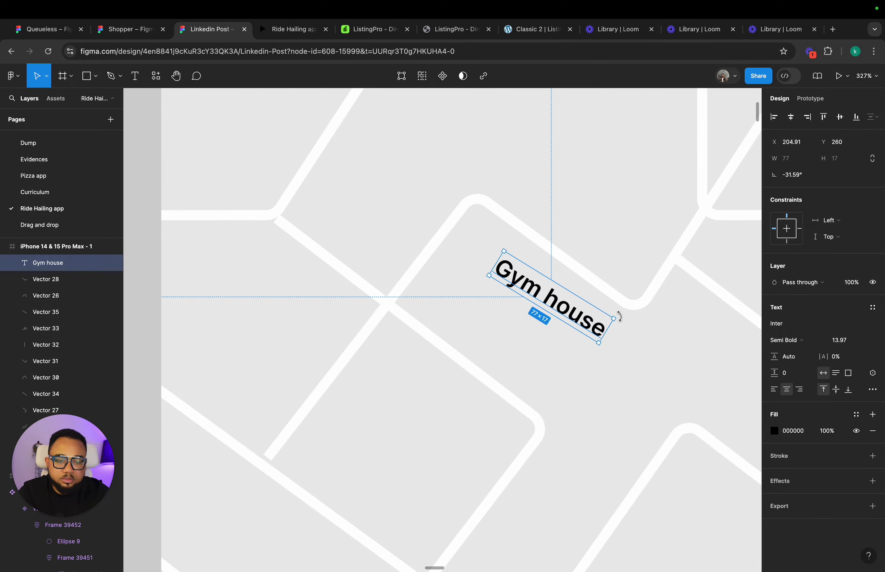
pyautogui.moveTo(622, 322); pyautogui.dragTo(588, 314)
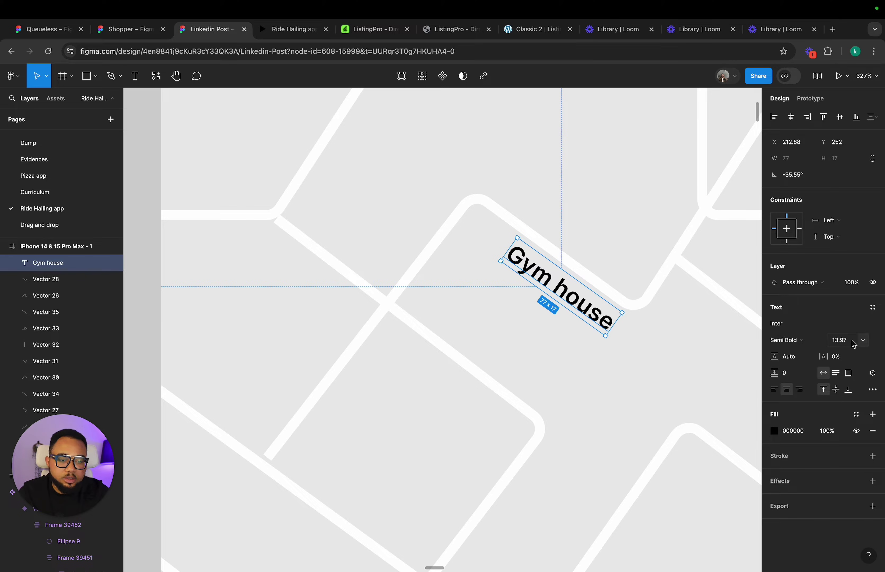
# Step: Set the "Gym house" label's font size to 12 and its fill to the Gray 300 library colour
pyautogui.click(863, 341)
pyautogui.click(852, 388)
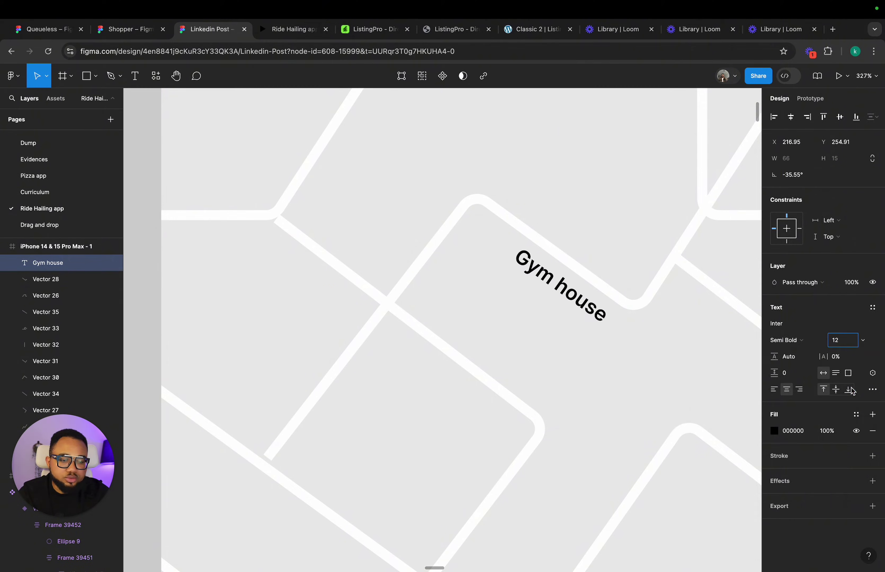
pyautogui.click(856, 415)
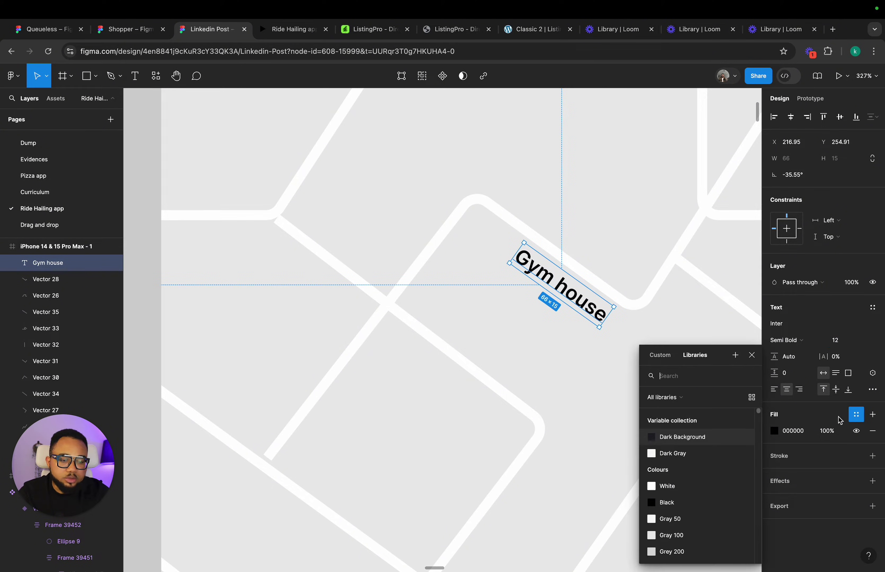
pyautogui.click(683, 488)
pyautogui.click(532, 387)
pyautogui.scroll(-5, 528, 365)
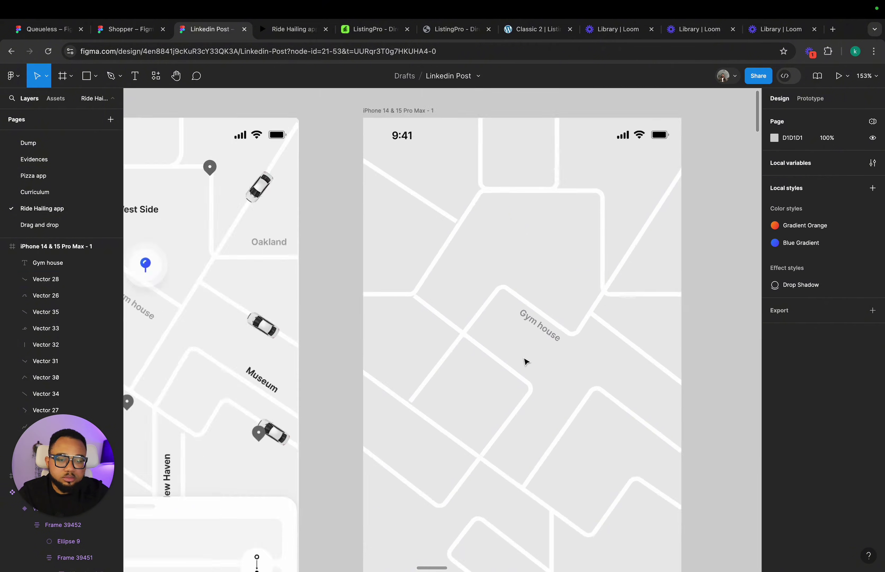
# Step: Duplicate the "Gym house" label onto the long lower diagonal road near X 104.04, Y 388.23 and change its text to "Oakland"
pyautogui.click(573, 294)
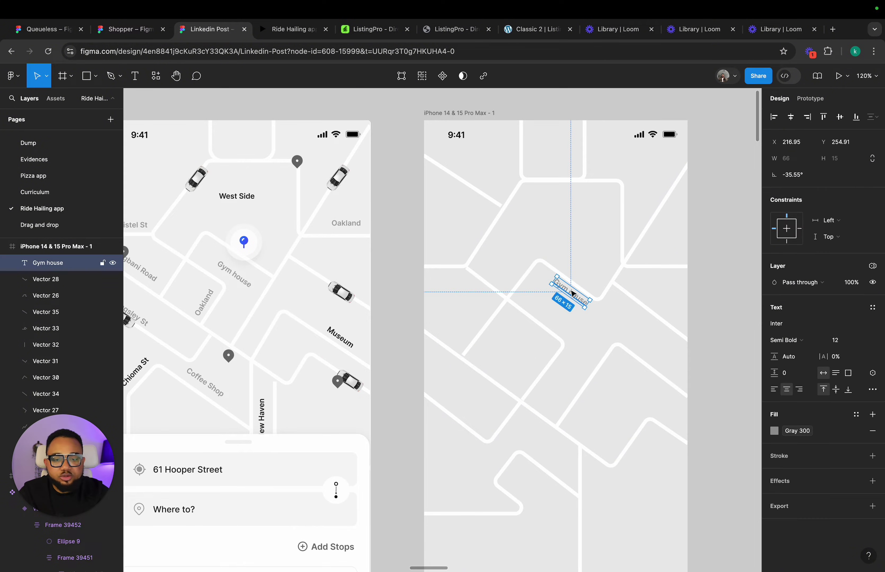
pyautogui.press('super+d')
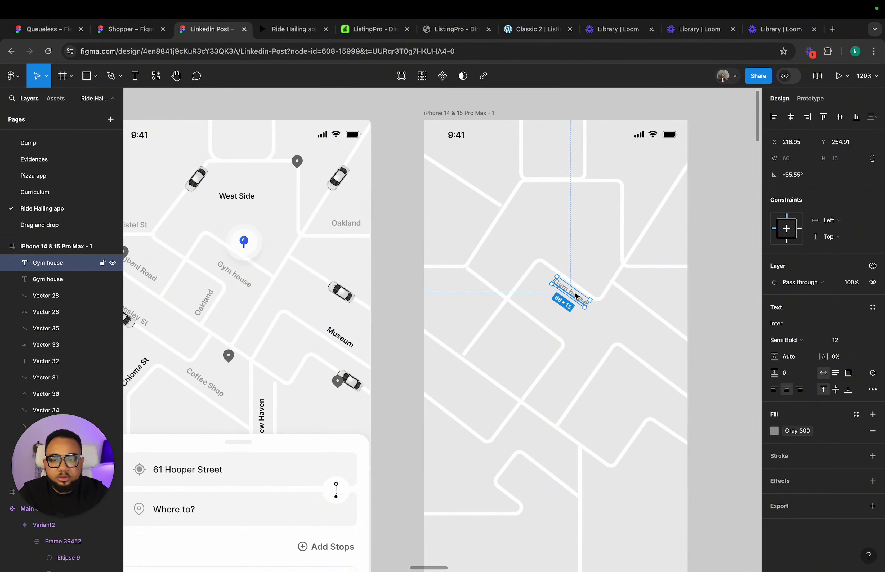
pyautogui.scroll(-3, 573, 300)
pyautogui.hscroll(-3, 573, 300)
pyautogui.moveTo(576, 296); pyautogui.dragTo(572, 317)
pyautogui.doubleClick(570, 315)
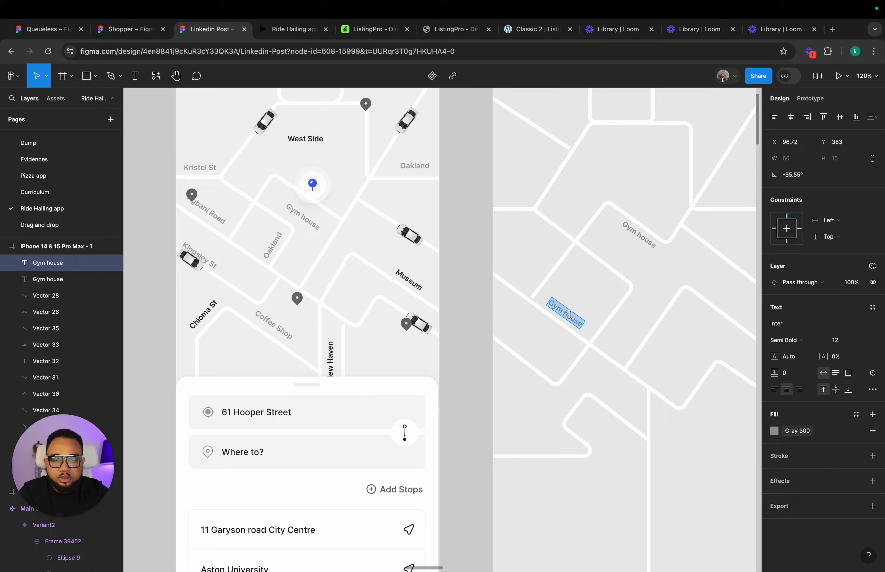
pyautogui.write('Oakla')
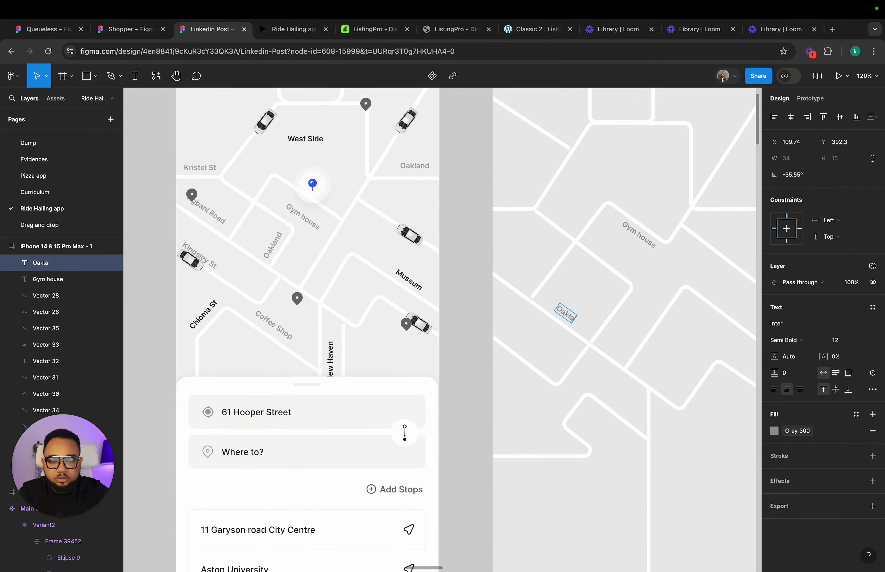
pyautogui.write('nd')
pyautogui.press('Escape')
# Step: Duplicate the "Oakland" label further up the same road near X 6.15, Y 320.44 and change its text to "Agbani Road"
pyautogui.hotkey('ctrl', 'd')
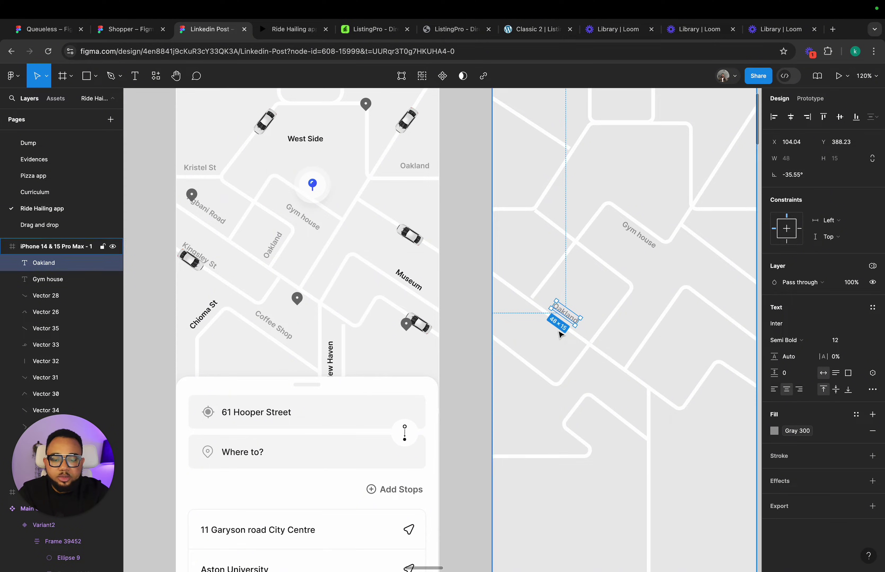
pyautogui.moveTo(569, 317); pyautogui.dragTo(516, 280)
pyautogui.doubleClick(515, 277)
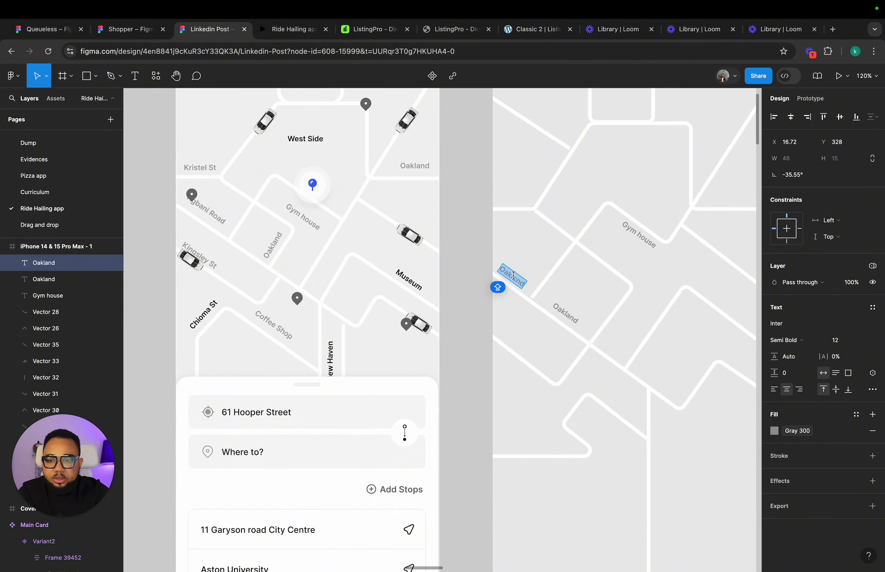
pyautogui.write('Agbani')
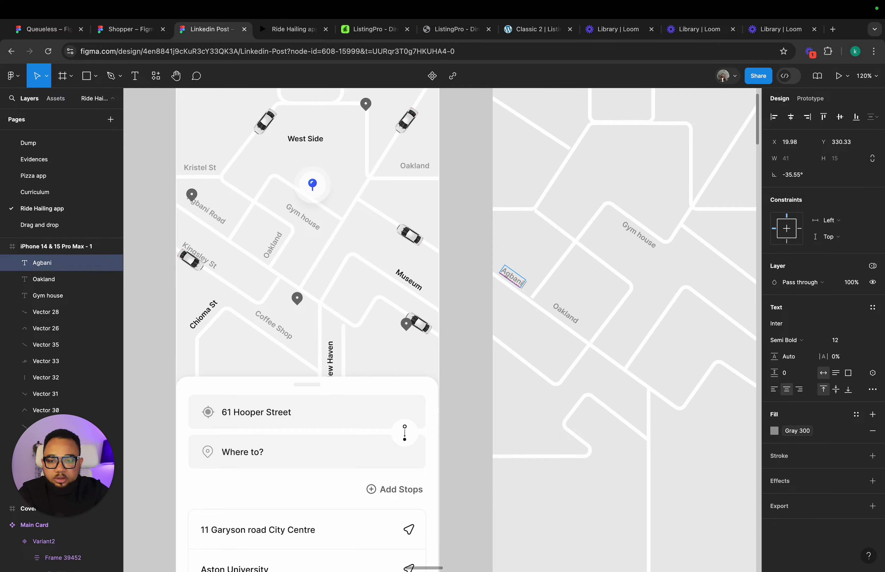
pyautogui.write(' Road')
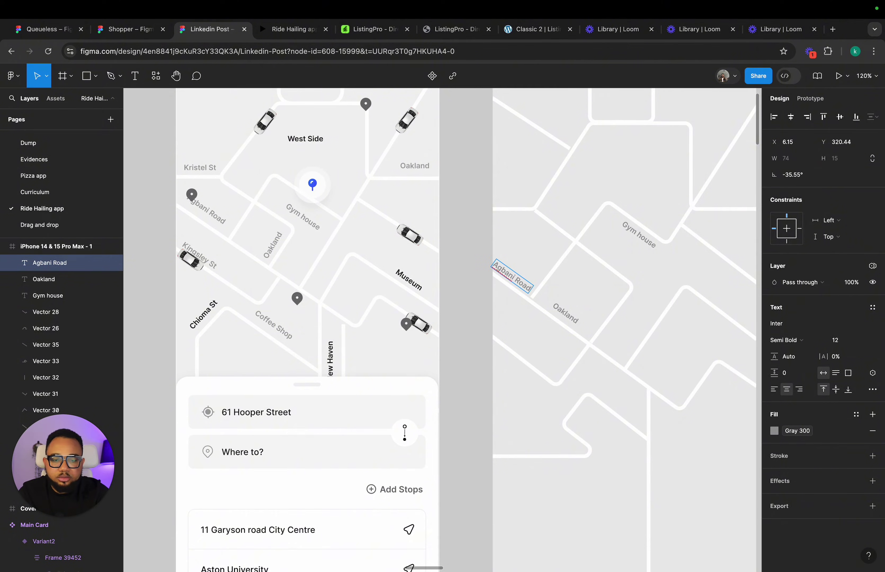
pyautogui.press('Escape')
pyautogui.press('Escape')
# Step: Copy the "Agbani Road" label above the left horizontal road near X 7, Y 215, rotate it to about -0.01° and change its text to "Kristel St"
pyautogui.click(525, 289)
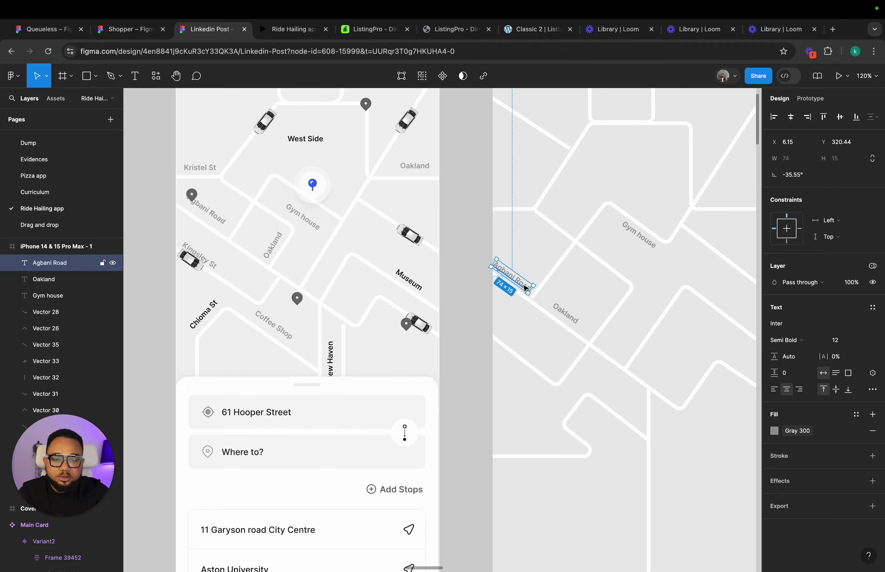
pyautogui.moveTo(526, 289); pyautogui.dragTo(522, 203)
pyautogui.write('K')
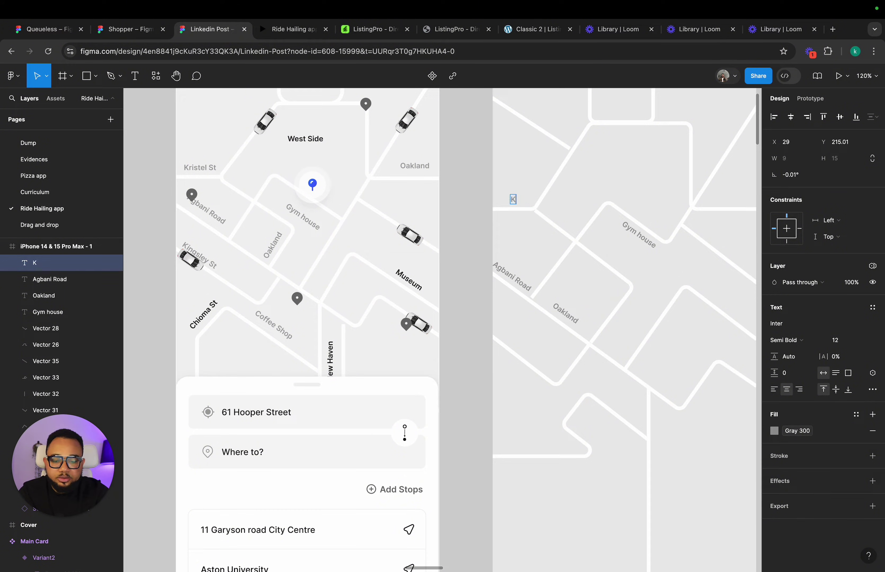
pyautogui.write('ristel St')
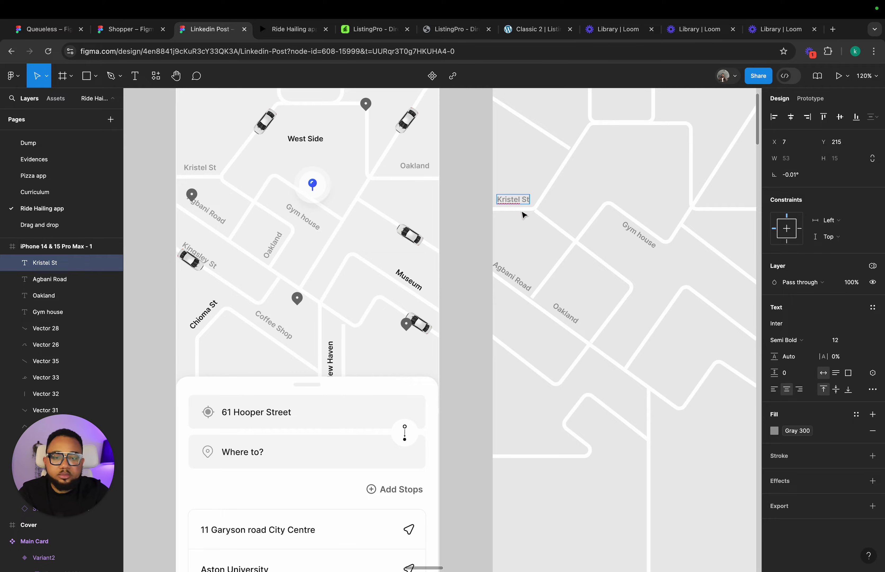
pyautogui.press('Escape')
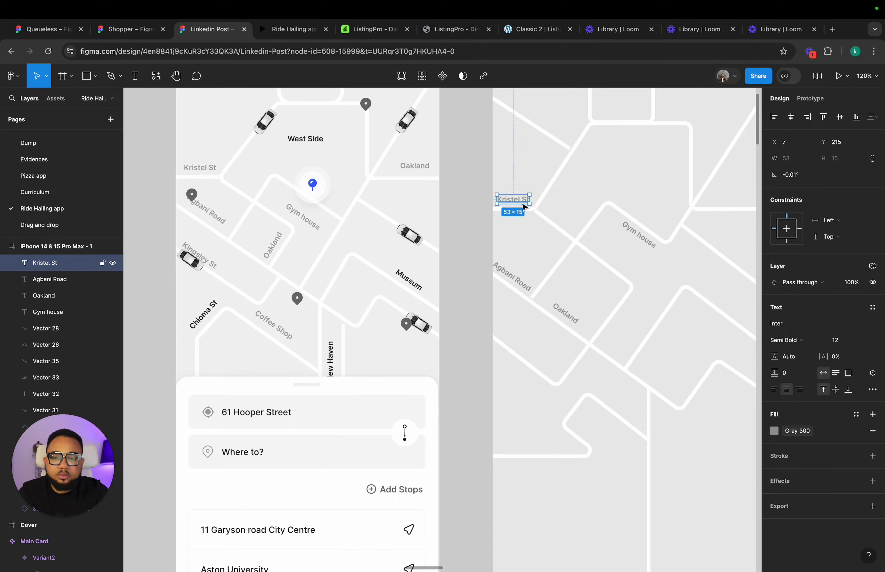
# Step: Copy the "Kristel St" label into the large upper block near X 189, Y 160 and change its text to "West Side"
pyautogui.scroll(4, 524, 207)
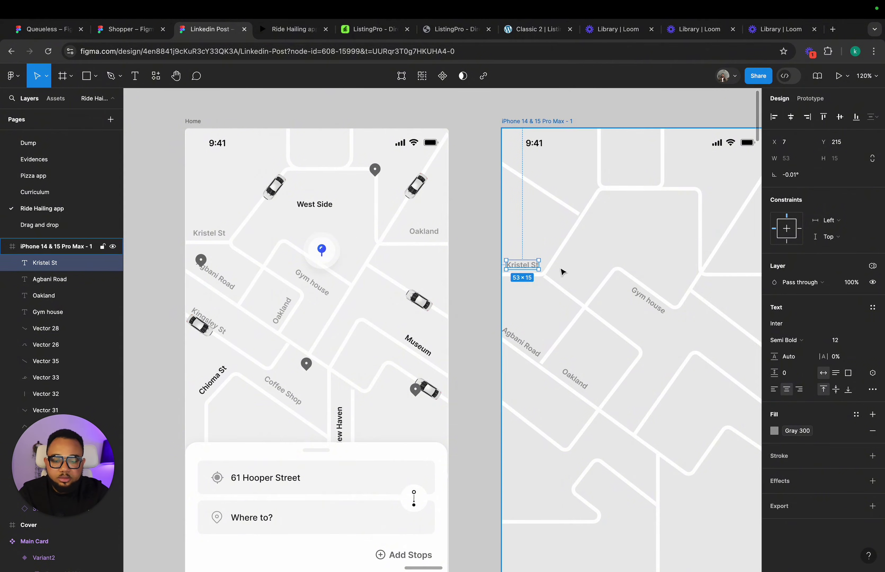
pyautogui.keyDown('alt'); pyautogui.moveTo(527, 267); pyautogui.dragTo(639, 230); pyautogui.keyUp('alt')
pyautogui.doubleClick(639, 229)
pyautogui.write('West')
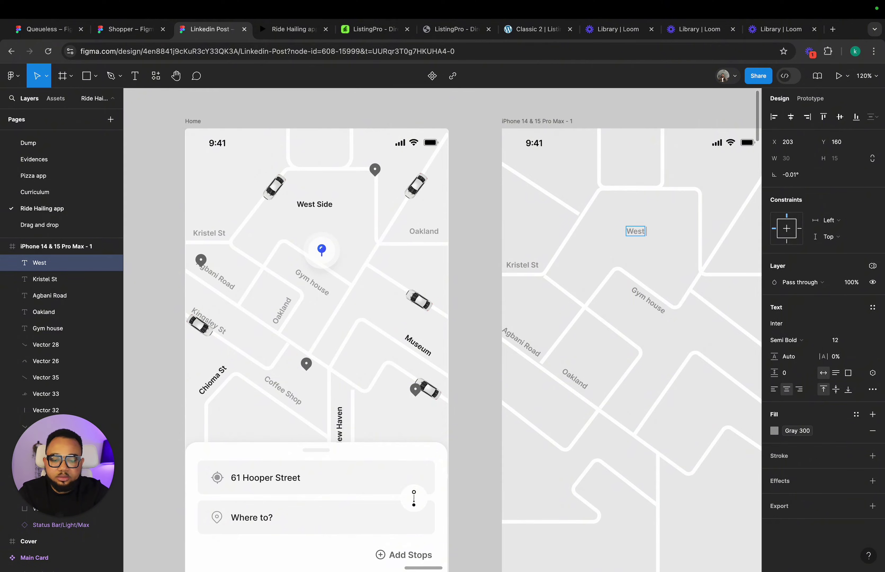
pyautogui.write(' Side')
pyautogui.press('Escape')
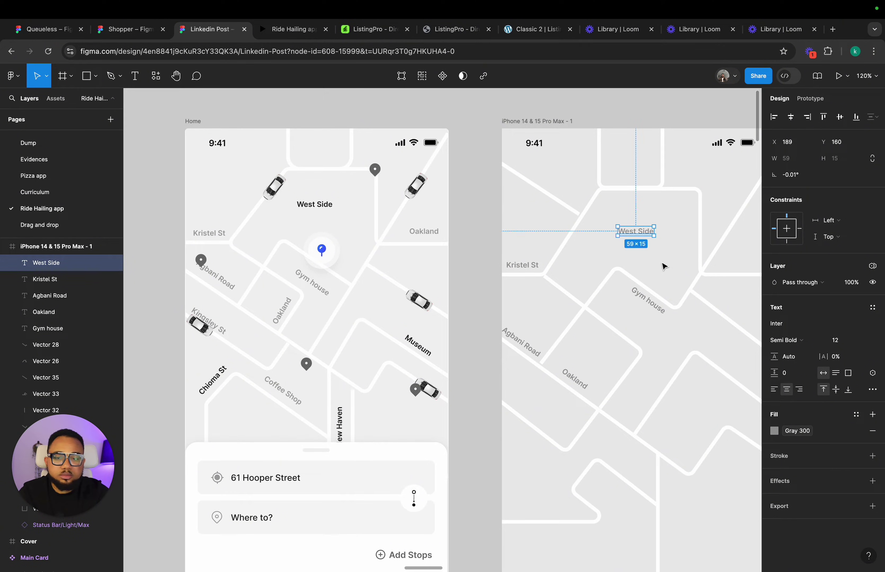
# Step: Duplicate the "West Side" label above the right horizontal road near X 371, Y 215 and change its text to "Mile 2"
pyautogui.press('super+d')
pyautogui.hscroll(5, 651, 241)
pyautogui.moveTo(645, 235); pyautogui.dragTo(610, 233)
pyautogui.press('Return')
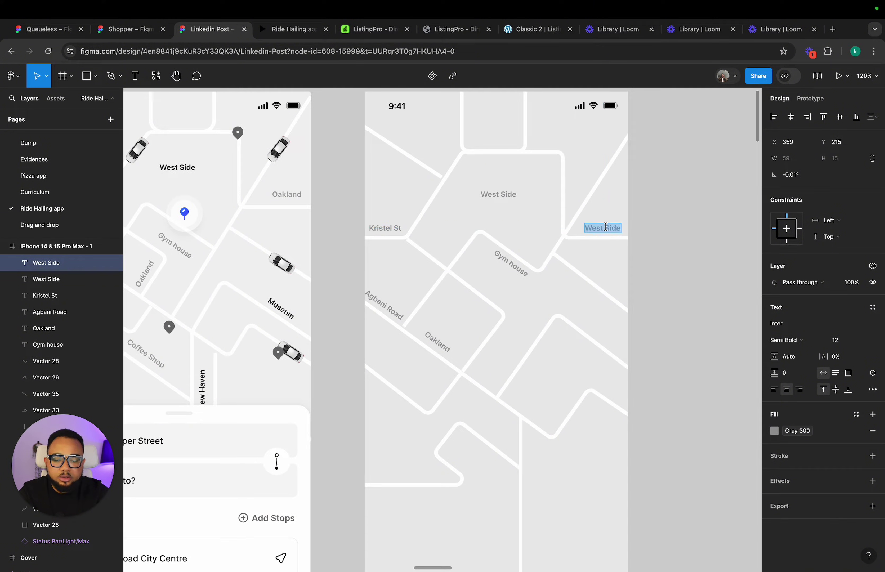
pyautogui.write('Mile 2')
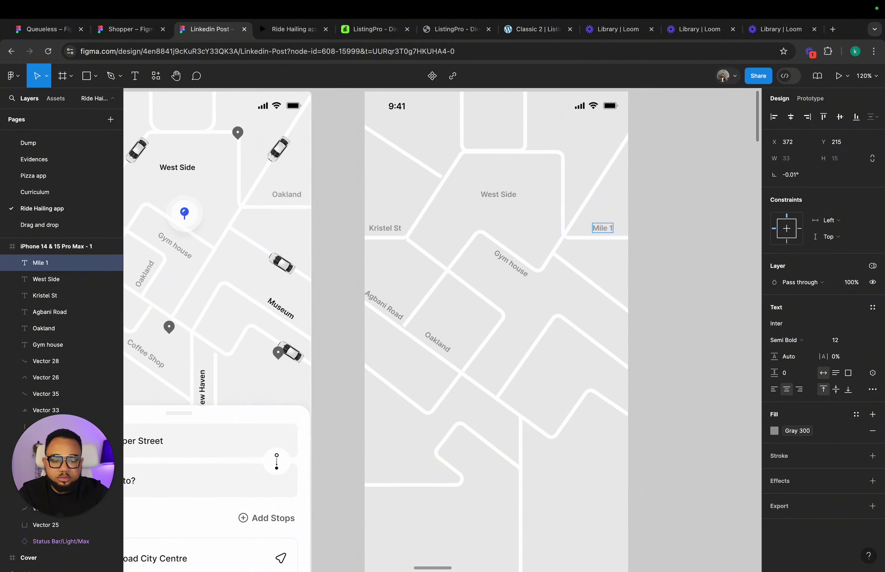
pyautogui.press('Escape')
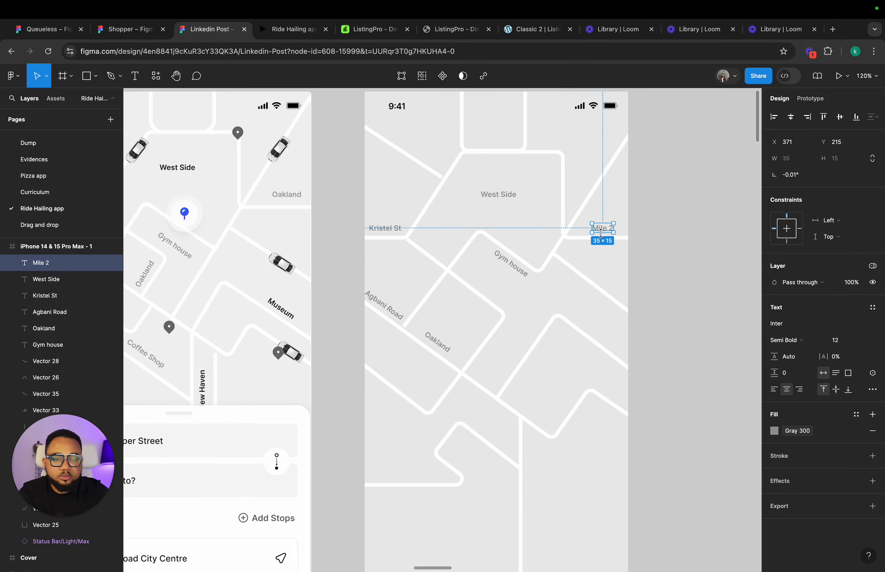
# Step: Copy the "Mile 2" label onto the right diagonal road near X 367.93, Y 371.07, rotated about -38.01°, and change its text to "Museum"
pyautogui.scroll(-3, 603, 251)
pyautogui.moveTo(604, 229); pyautogui.dragTo(639, 282)
pyautogui.doubleClick(640, 282)
pyautogui.press('capslock')
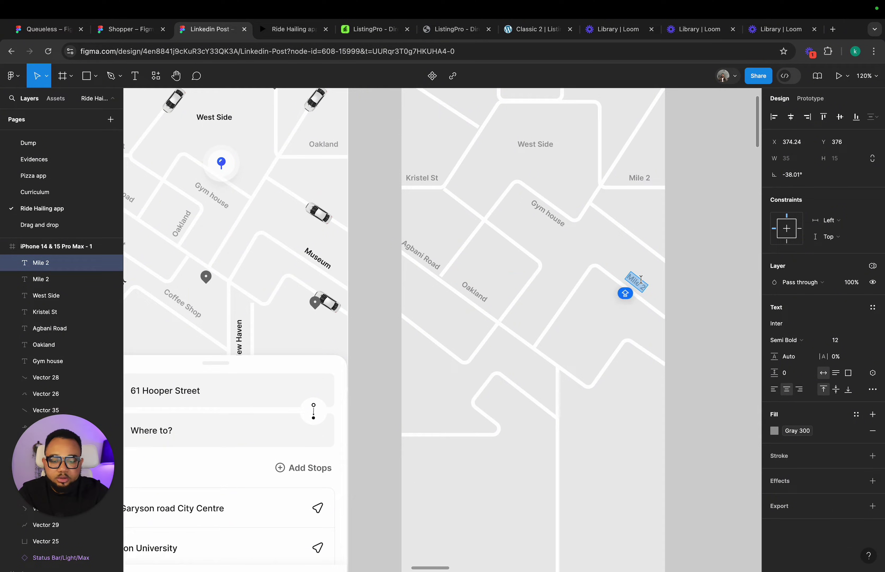
pyautogui.write('M')
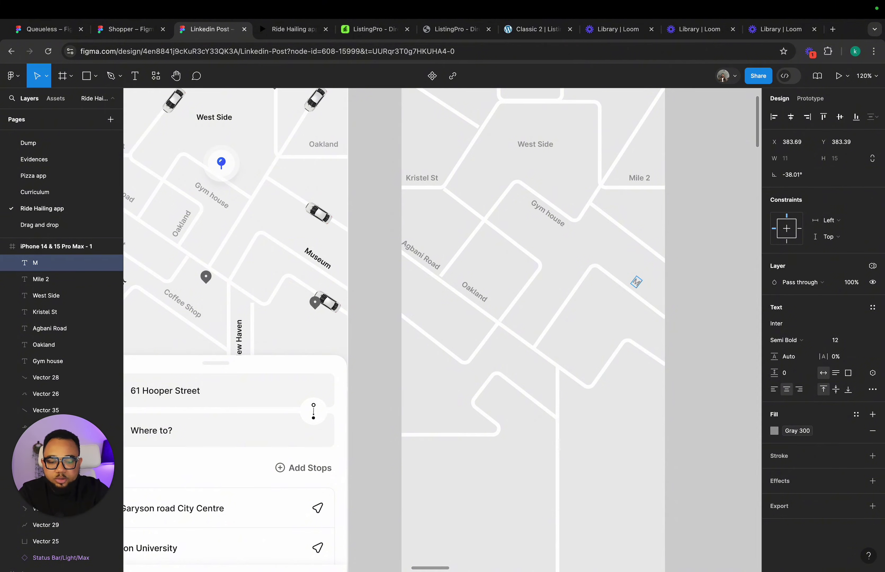
pyautogui.write('useum')
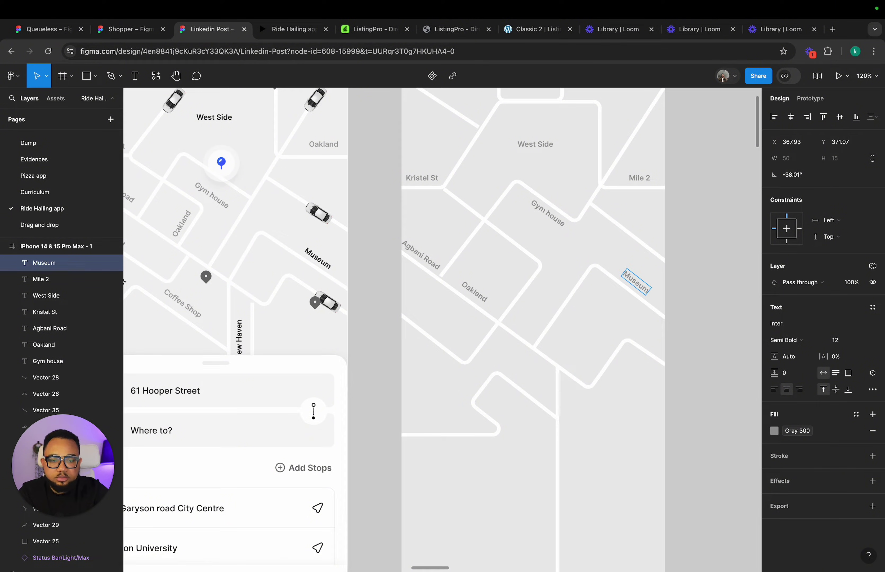
pyautogui.press('Escape')
# Step: Duplicate the "Museum" label above the short lower diagonal road near X 182.57, Y 530.23 and change its text to "Coffee Shop"
pyautogui.press('super+d')
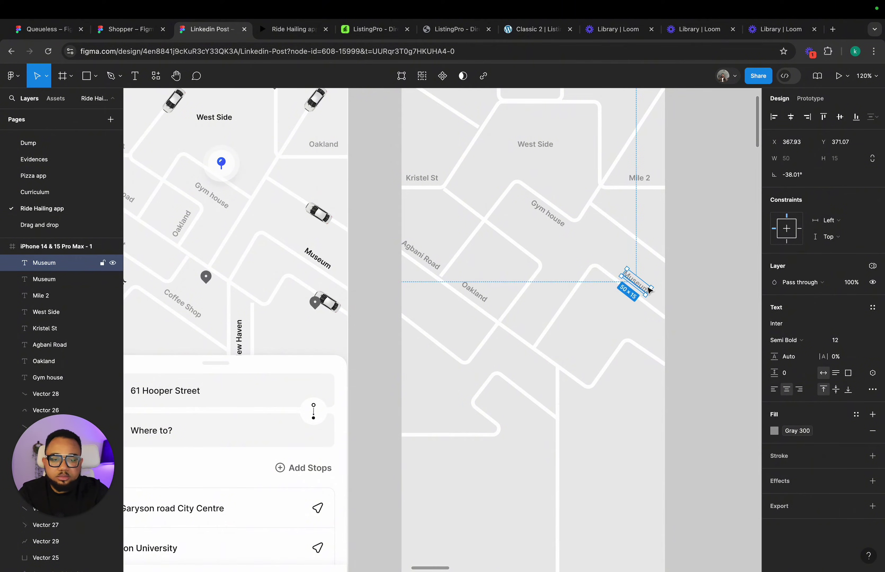
pyautogui.moveTo(644, 287); pyautogui.dragTo(536, 390)
pyautogui.doubleClick(537, 390)
pyautogui.write('Co')
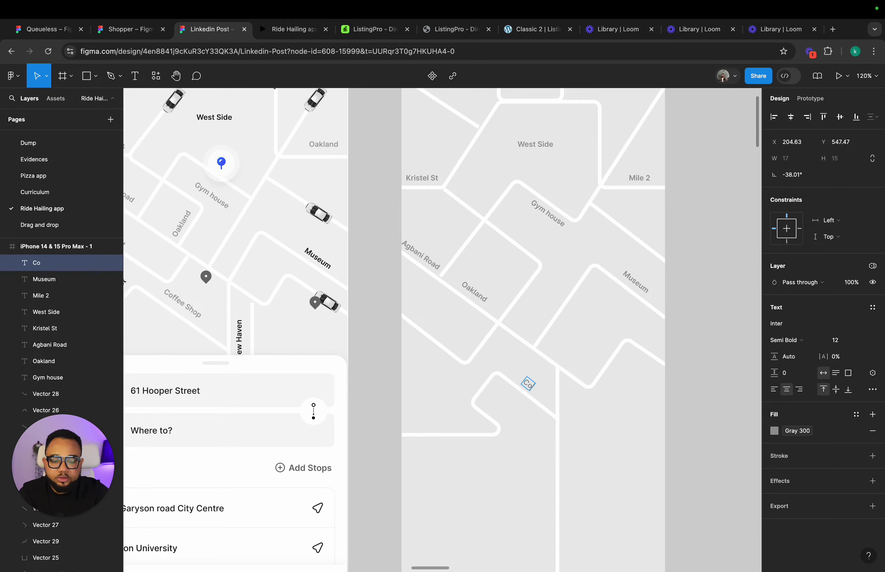
pyautogui.write('ffee Shop')
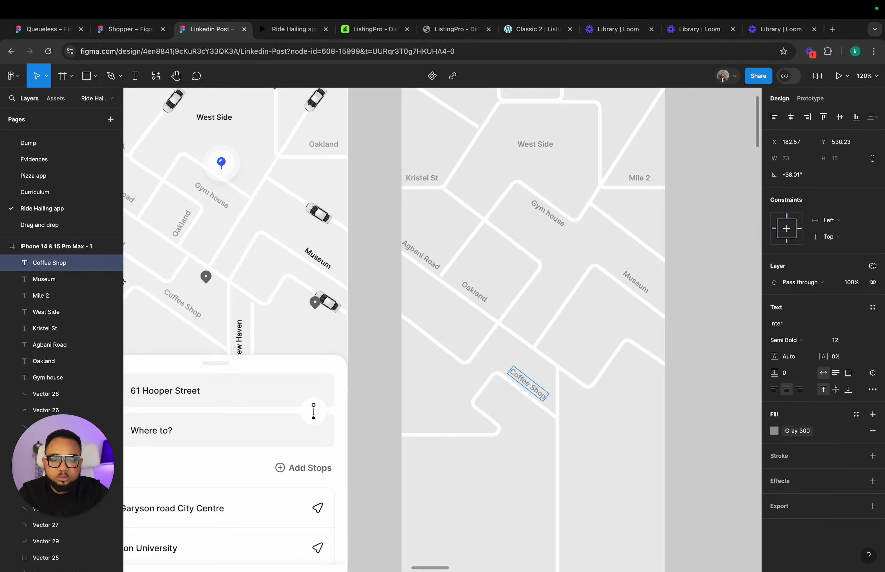
pyautogui.press('Escape')
# Step: Duplicate the "Coffee Shop" label above the lower-left horizontal road near X 17, Y 614.36, rotate it to about 0.26° and change its text to "Chioma Street"
pyautogui.hscroll(-5, 575, 420)
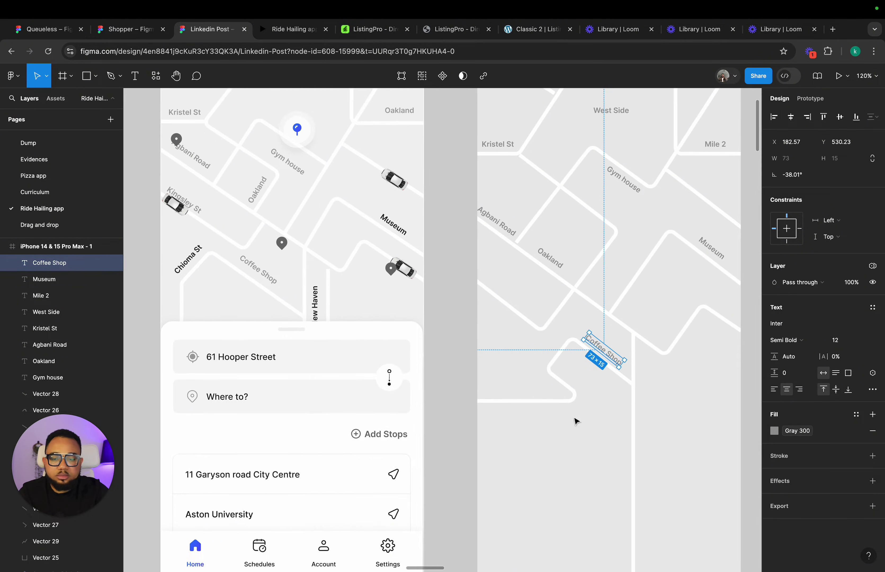
pyautogui.press('super+d')
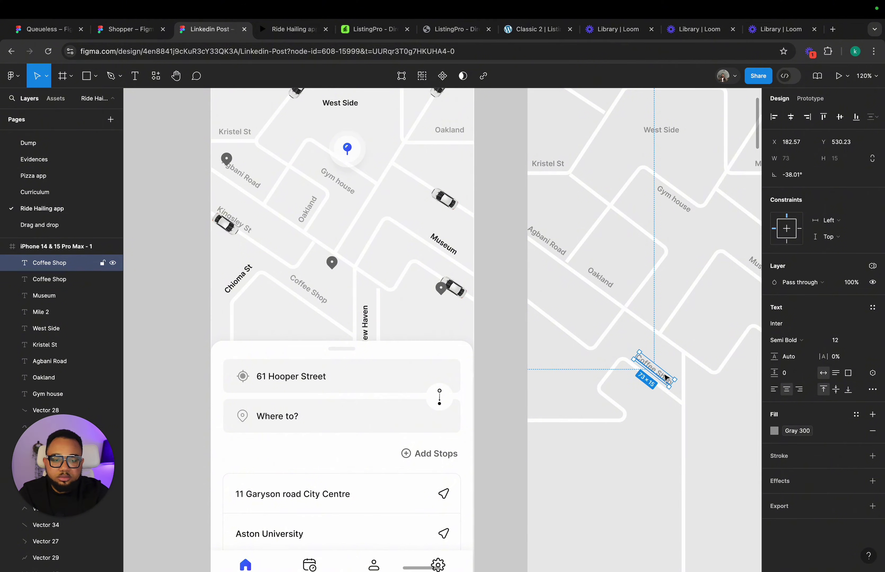
pyautogui.moveTo(666, 378); pyautogui.dragTo(577, 416)
pyautogui.doubleClick(571, 409)
pyautogui.write('Ch')
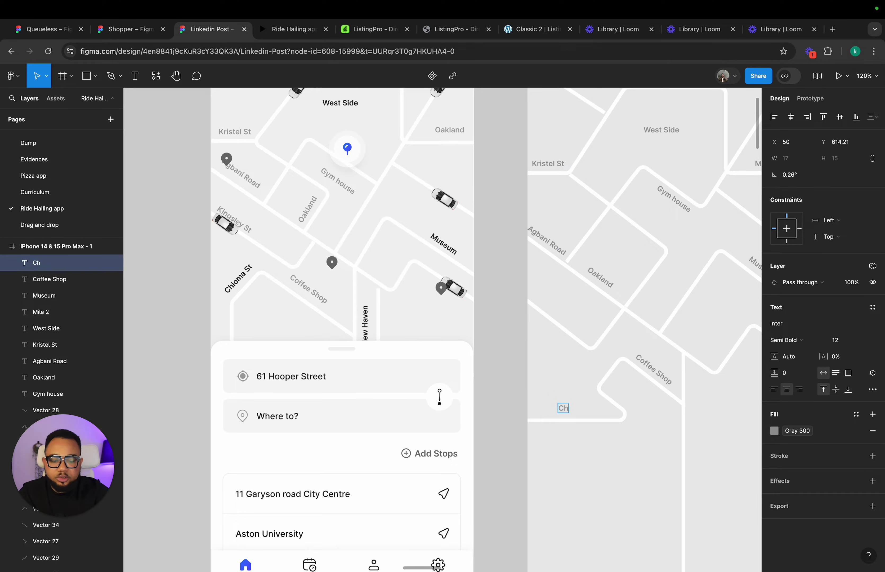
pyautogui.write('ioma Street')
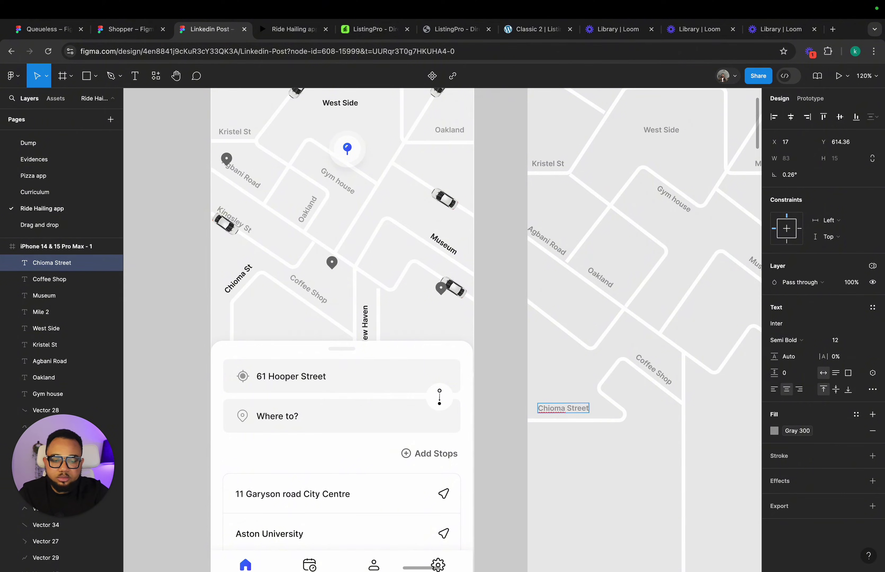
# Step: Copy the "Chioma Street" label above the left diagonal road near X 23.47, Y 436.25, rotated -36.44°, and change its text to "Kingsley's Street"
pyautogui.press('Escape')
pyautogui.click(608, 449)
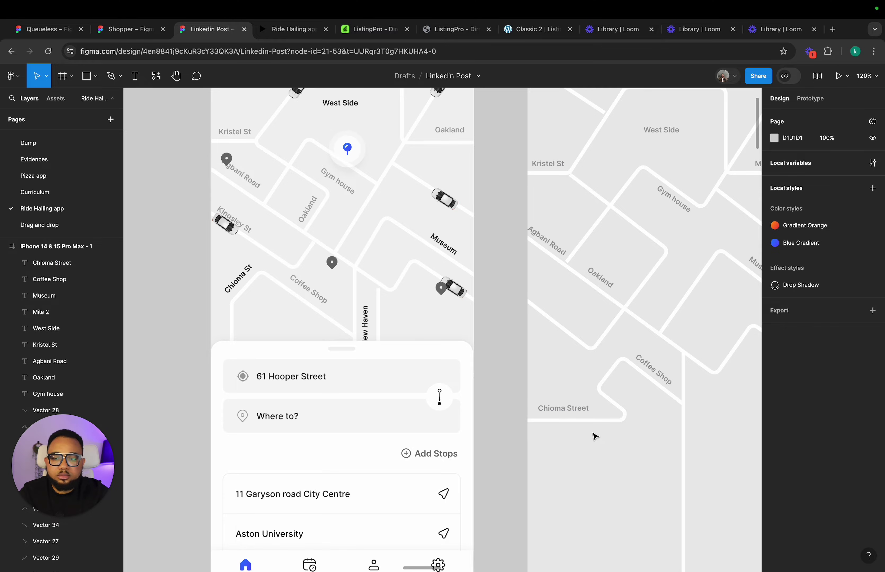
pyautogui.moveTo(571, 412); pyautogui.dragTo(573, 326)
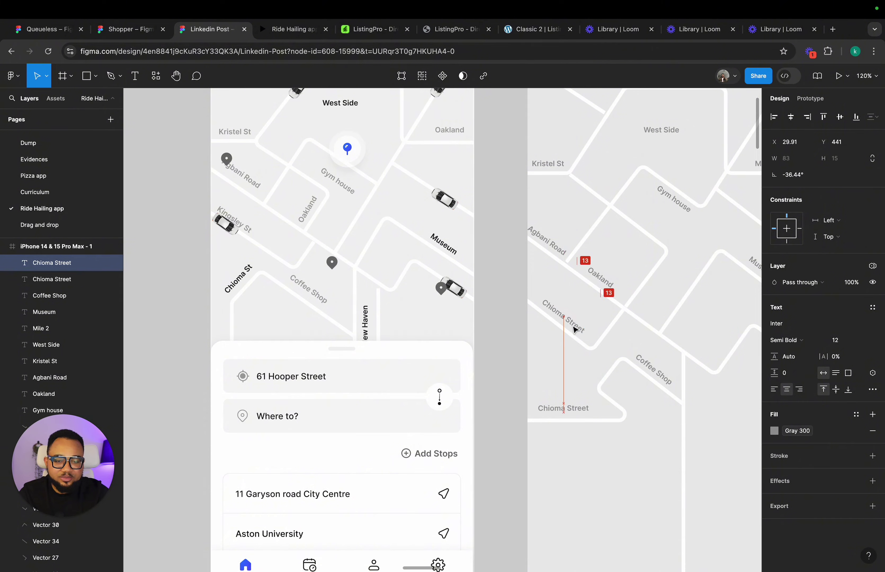
pyautogui.doubleClick(574, 323)
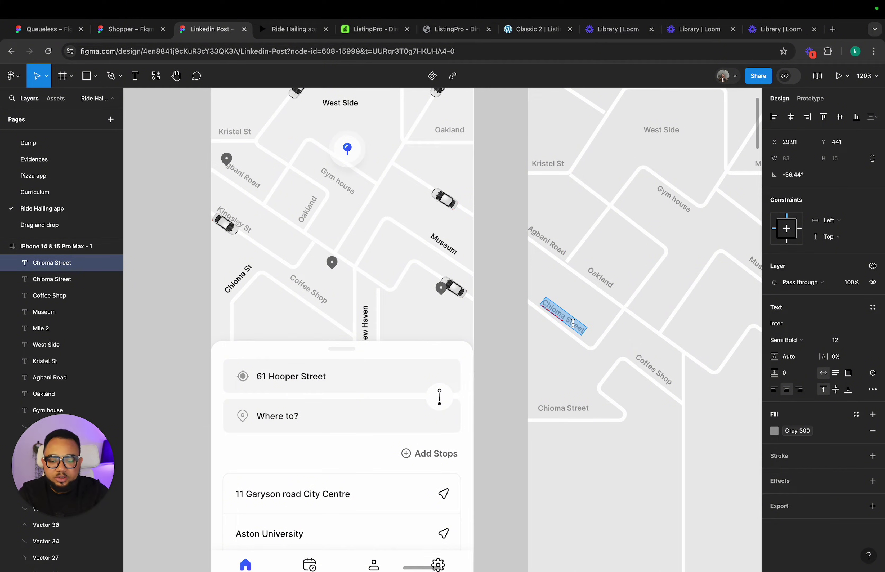
pyautogui.write('Ki')
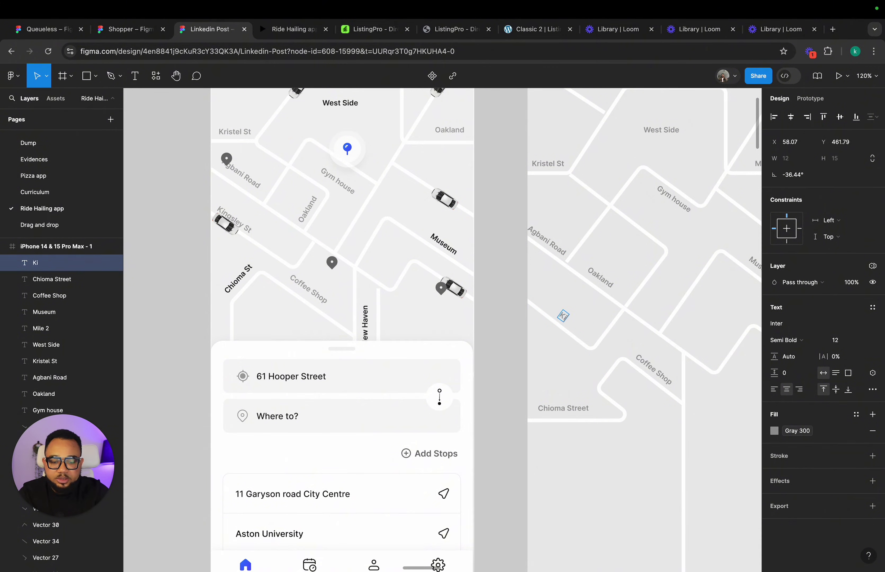
pyautogui.write('ngsley')
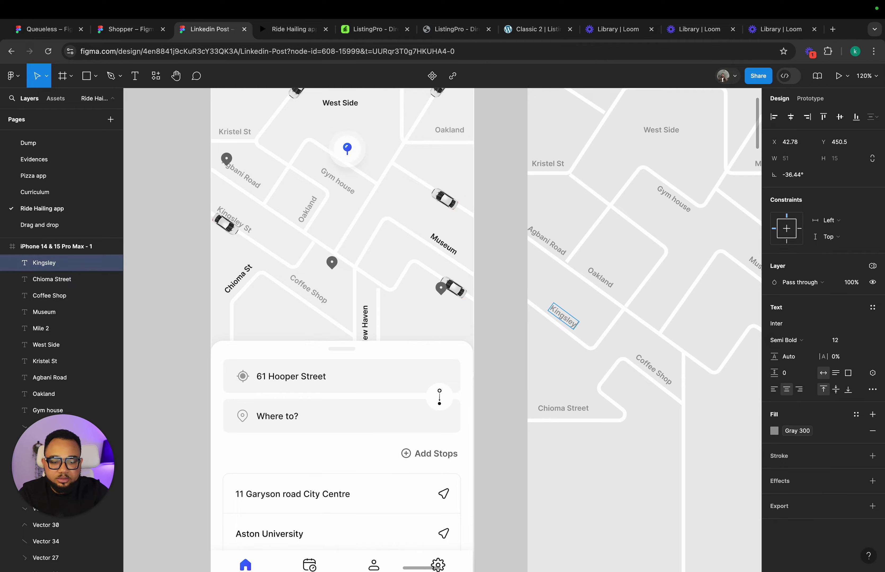
pyautogui.write("'s Street")
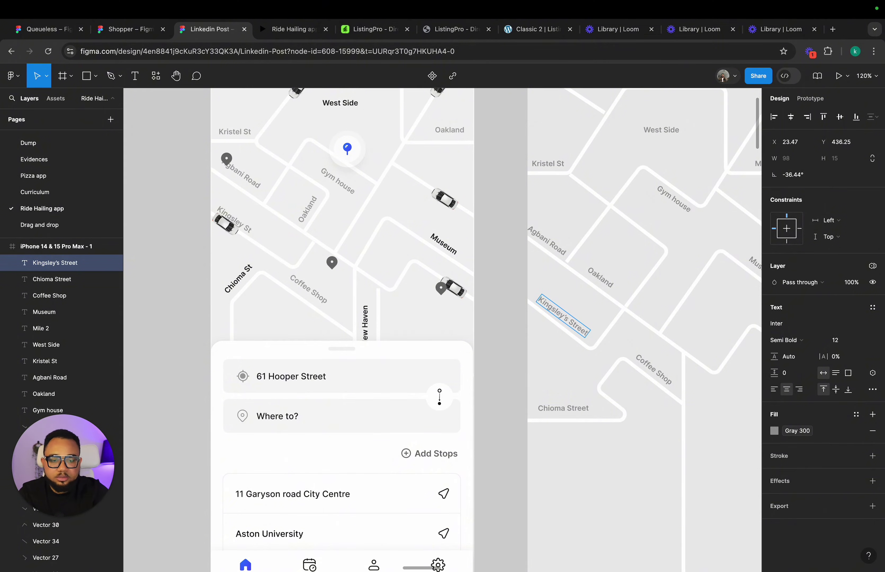
pyautogui.press('Escape')
pyautogui.press('Escape')
# Step: Copy the gray map pin above West Side in the Home frame into the iPhone 14 & 15 Pro Max frame at X 297, Y 55
pyautogui.scroll(-5, 567, 384)
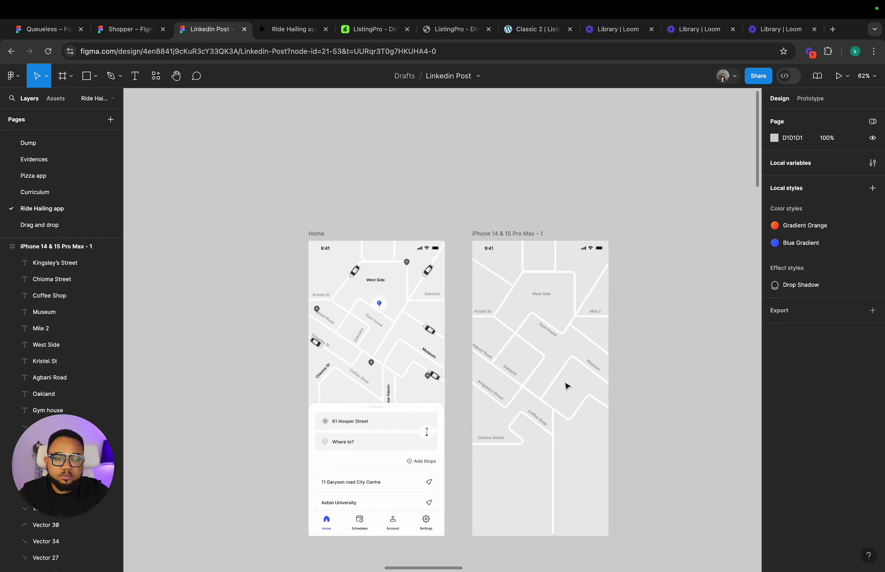
pyautogui.scroll(4, 567, 378)
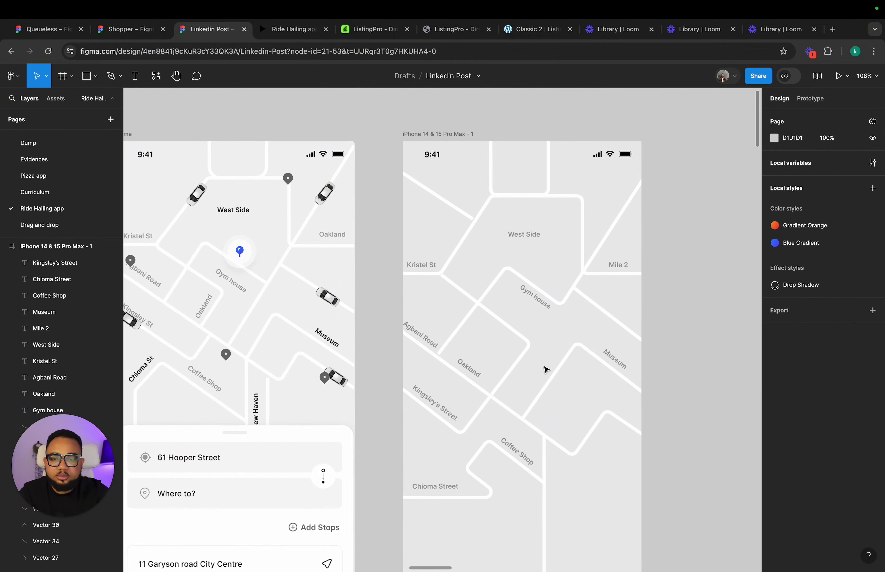
pyautogui.hscroll(-3, 469, 285)
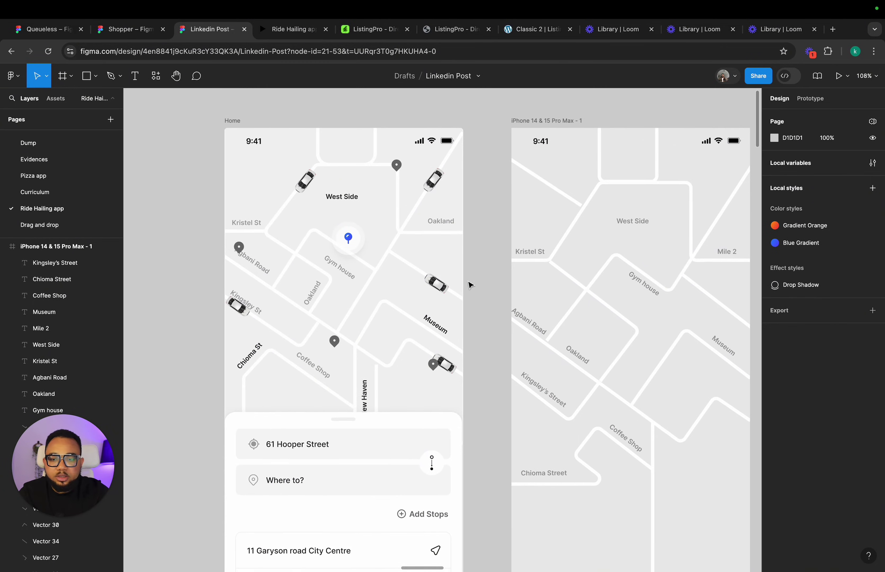
pyautogui.scroll(1, 469, 285)
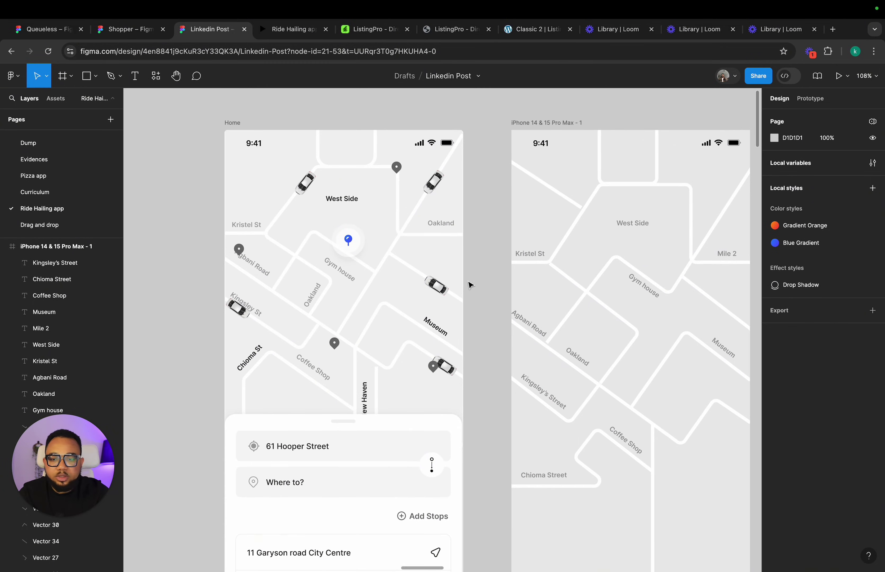
pyautogui.click(402, 173)
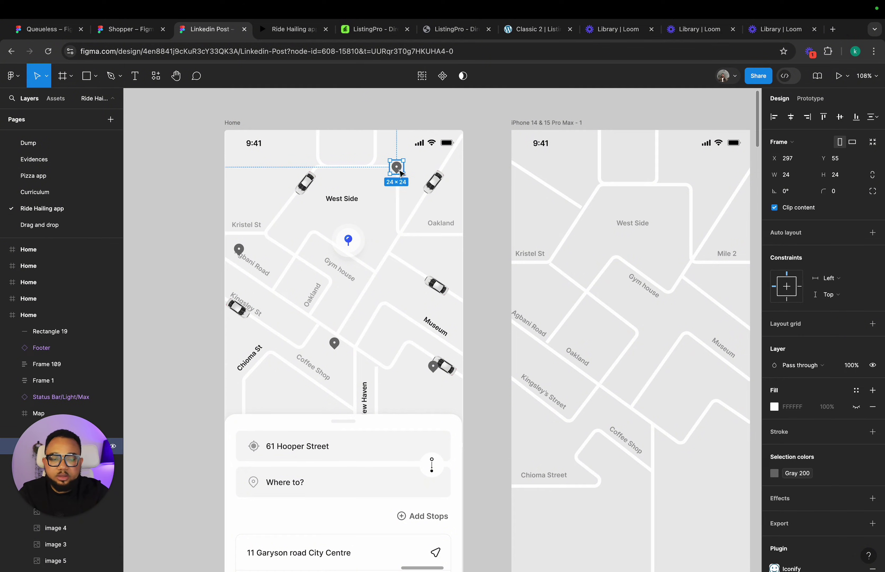
pyautogui.hscroll(5, 428, 173)
pyautogui.click(463, 163)
pyautogui.hotkey('ctrl', 'v')
pyautogui.hotkey('ctrl', 'v')
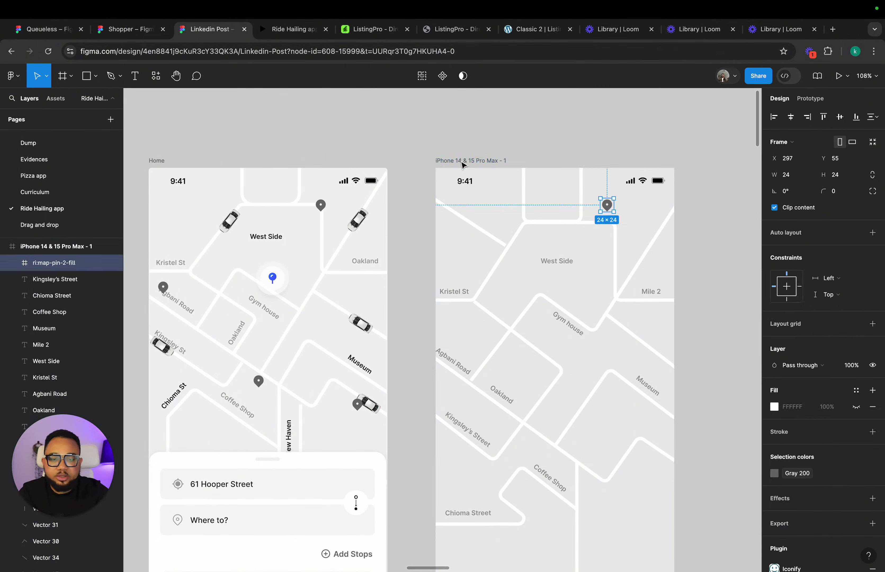
# Step: Add gray map pin copies above Agbani Road, below Museum, and above Mile 2 at X 371, Y 180
pyautogui.moveTo(612, 212); pyautogui.dragTo(636, 351)
pyautogui.scroll(-2, 335, 484)
pyautogui.hscroll(2, 632, 372)
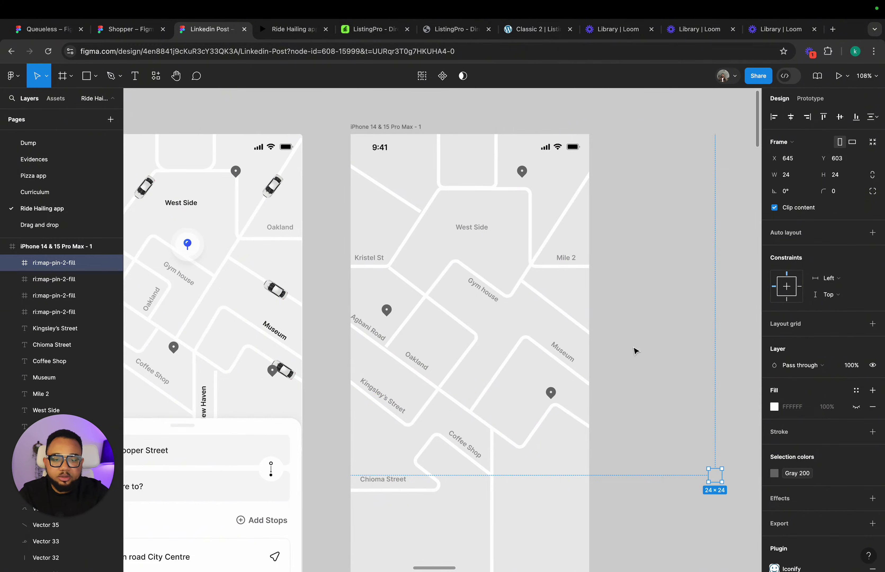
pyautogui.moveTo(721, 480); pyautogui.dragTo(568, 247)
pyautogui.hscroll(-4, 702, 249)
pyautogui.scroll(-2, 702, 249)
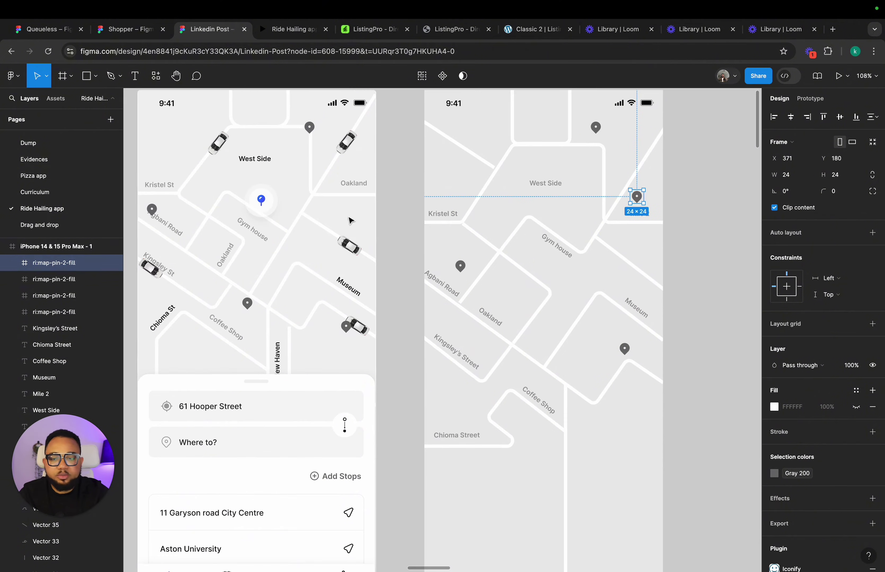
# Step: Copy the blue location marker from the Home frame to below "West Side" in the new frame at X 204, Y 186
pyautogui.click(271, 202)
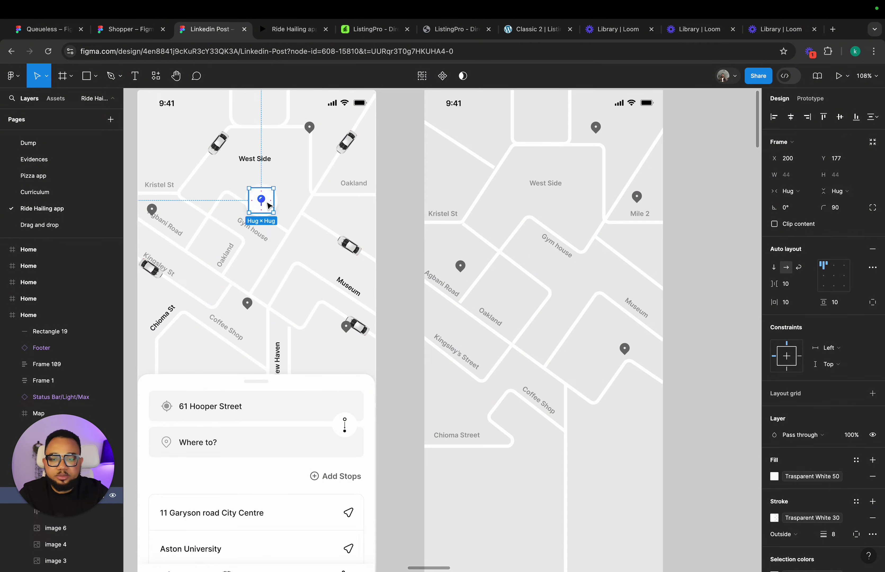
pyautogui.moveTo(269, 206); pyautogui.dragTo(557, 212)
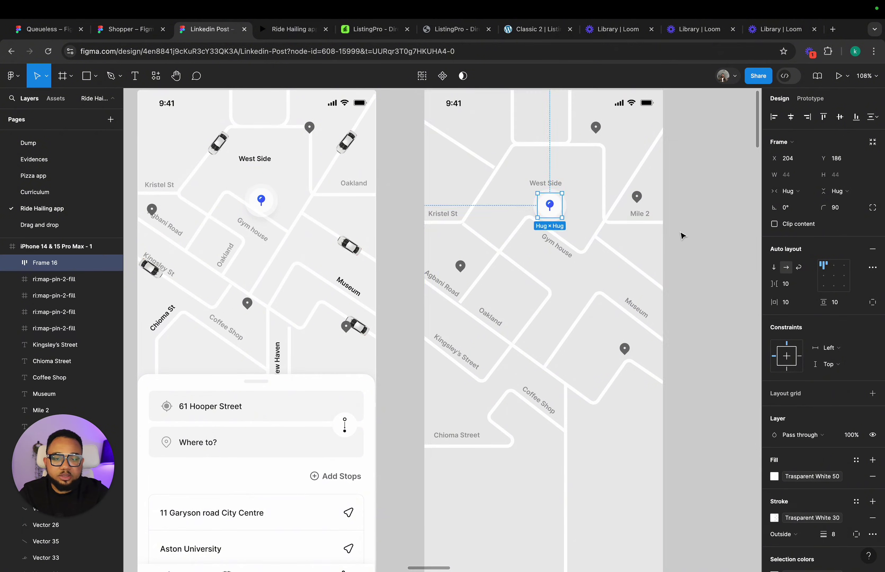
pyautogui.click(682, 234)
# Step: Copy the white destination sheet from the Home frame into the iPhone 14 & 15 Pro Max frame at X 0, Y 512
pyautogui.scroll(-3, 682, 233)
pyautogui.scroll(-2, 682, 233)
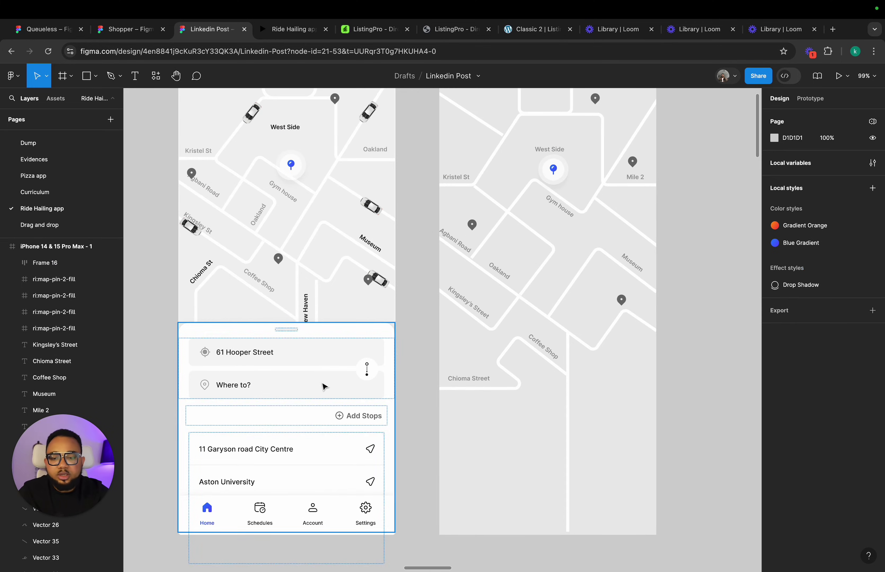
pyautogui.click(322, 385)
pyautogui.scroll(-5, 324, 387)
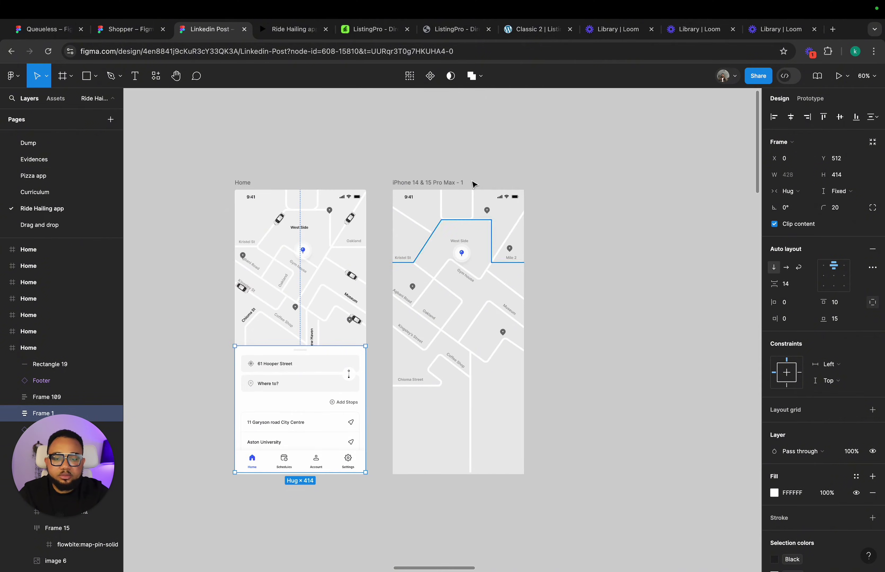
pyautogui.click(442, 175)
pyautogui.click(443, 183)
pyautogui.hotkey('ctrl', 'v')
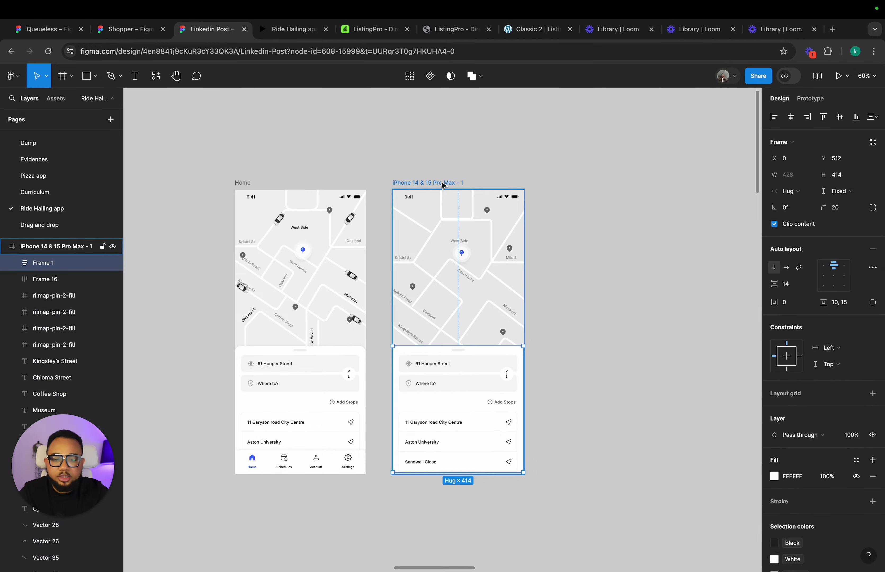
# Step: Copy the Footer navigation bar from the Home frame into the iPhone 14 & 15 Pro Max frame
pyautogui.click(353, 464)
pyautogui.hotkey('ctrl', 'c')
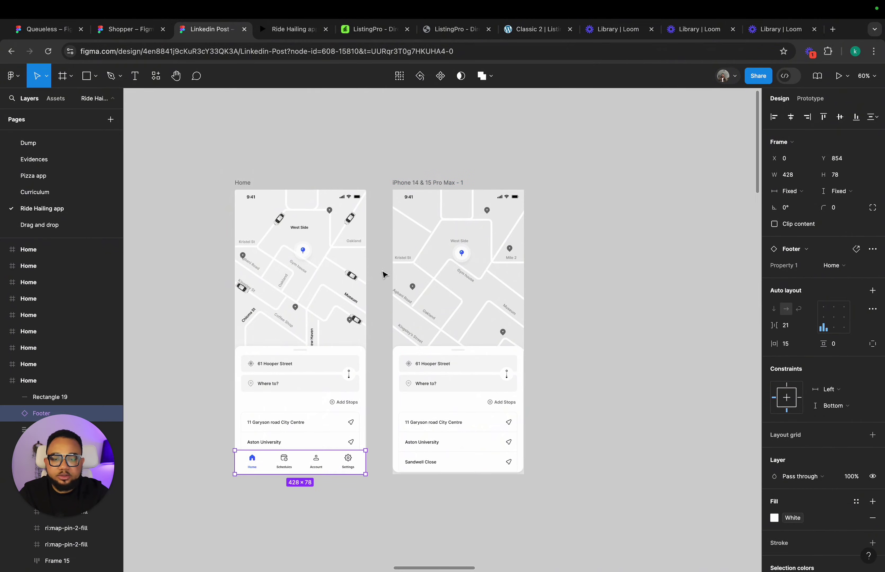
pyautogui.click(407, 188)
pyautogui.hotkey('ctrl', 'v')
pyautogui.click(726, 345)
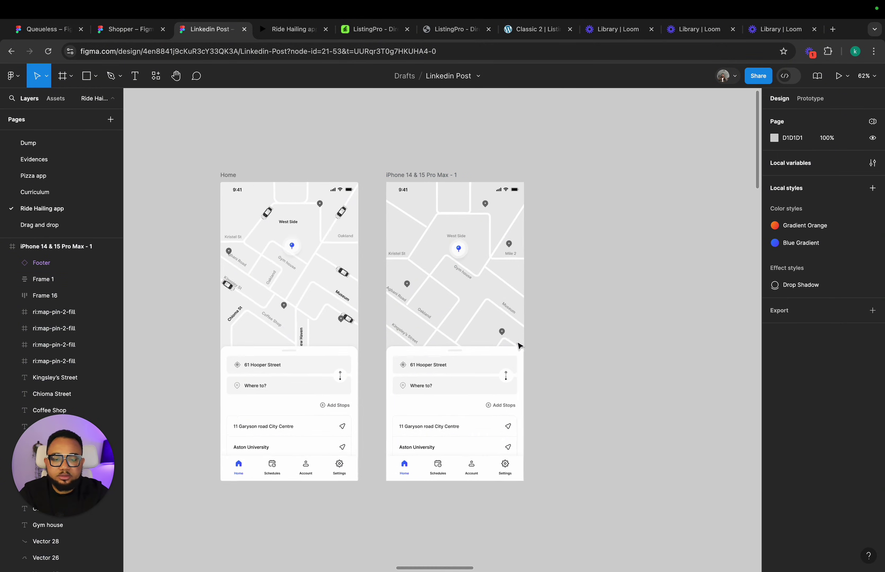
# Step: Move the lower-right car out of the Home frame onto the empty canvas and clear the Home frame from beside the new screen
pyautogui.scroll(3, 521, 346)
pyautogui.click(393, 357)
pyautogui.click(393, 357)
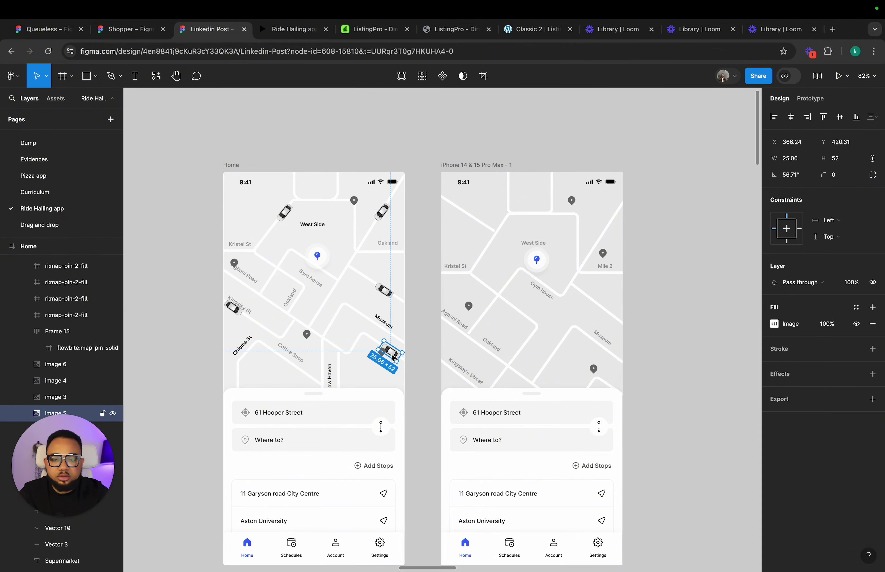
pyautogui.moveTo(393, 358); pyautogui.dragTo(688, 357)
pyautogui.click(232, 166)
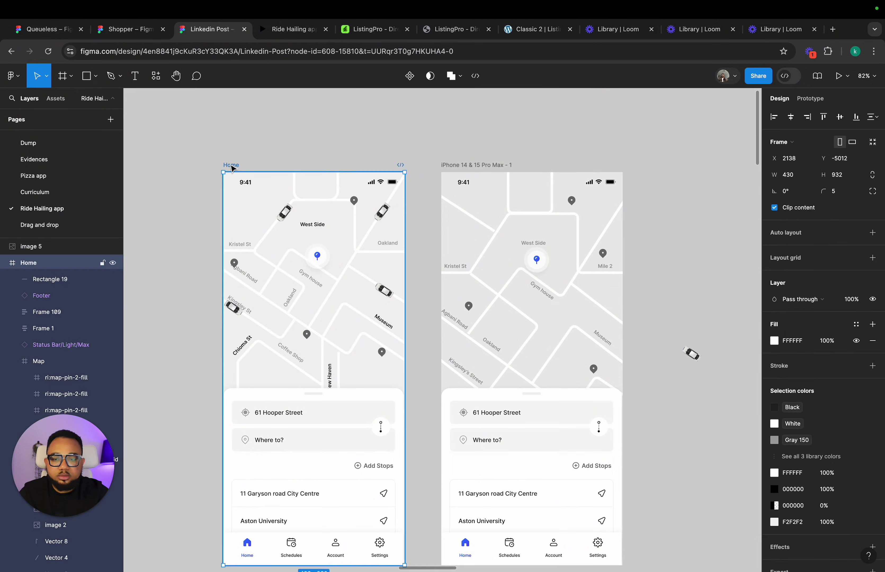
pyautogui.press('Delete')
pyautogui.hscroll(3, 231, 168)
pyautogui.scroll(4, 526, 249)
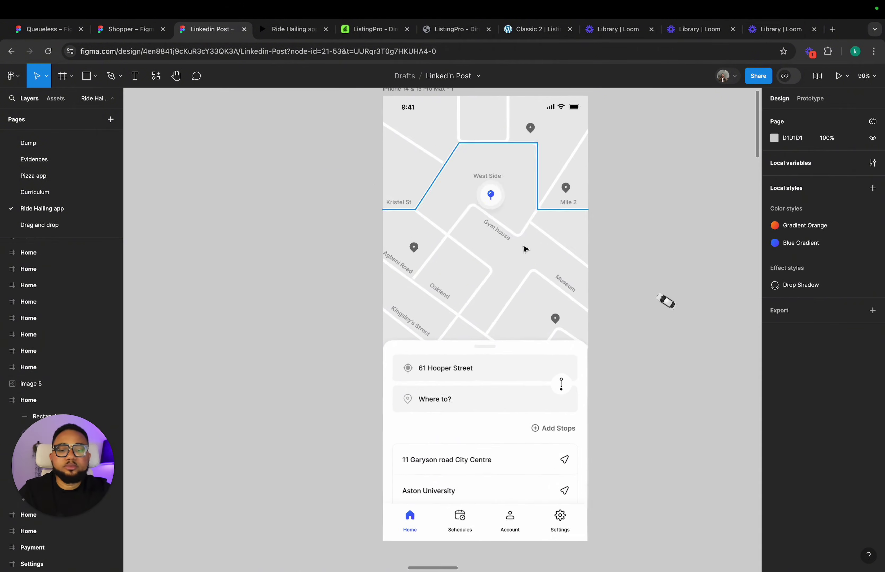
# Step: Place the car on the Museum road at X 372, Y 425.95 and a copy rotated 51.3° above Oakland at X 180, Y 343.56
pyautogui.hscroll(1, 625, 278)
pyautogui.click(668, 318)
pyautogui.moveTo(668, 318); pyautogui.dragTo(438, 292)
pyautogui.scroll(5, 437, 278)
pyautogui.click(696, 391)
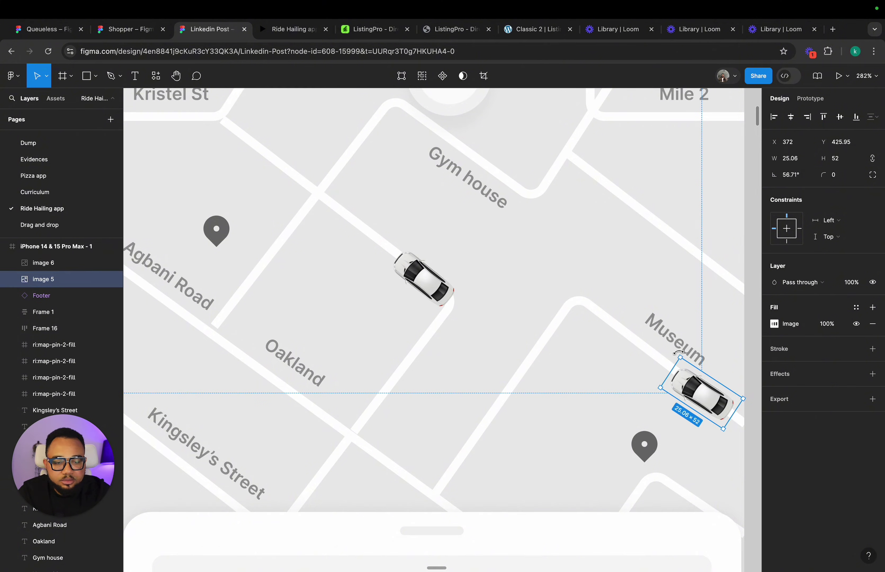
pyautogui.click(439, 285)
pyautogui.scroll(-2, 441, 283)
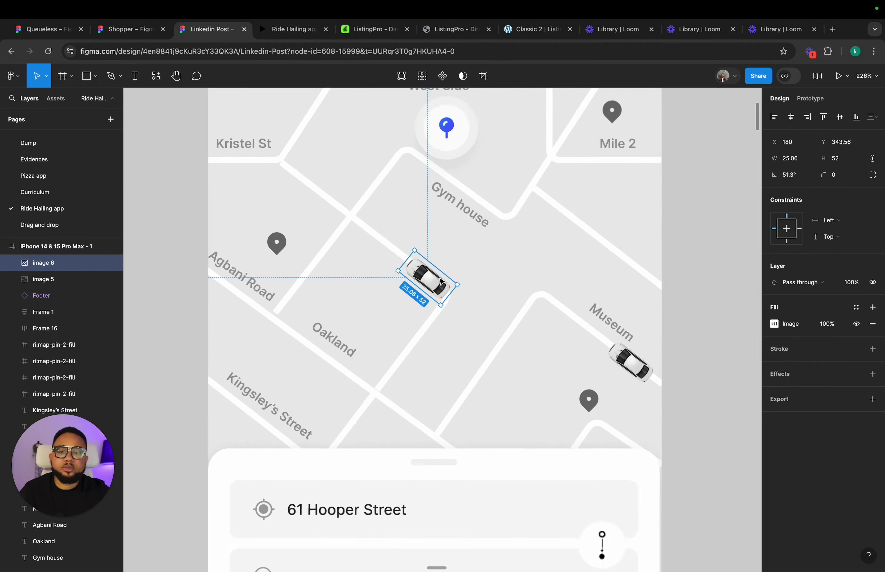
# Step: Duplicate the car onto the roads beside Gym house and Kristel St, and rotated -93.01° on the upper road at X 204.24, Y 86.73
pyautogui.scroll(-4, 443, 281)
pyautogui.hotkey('ctrl', 'd')
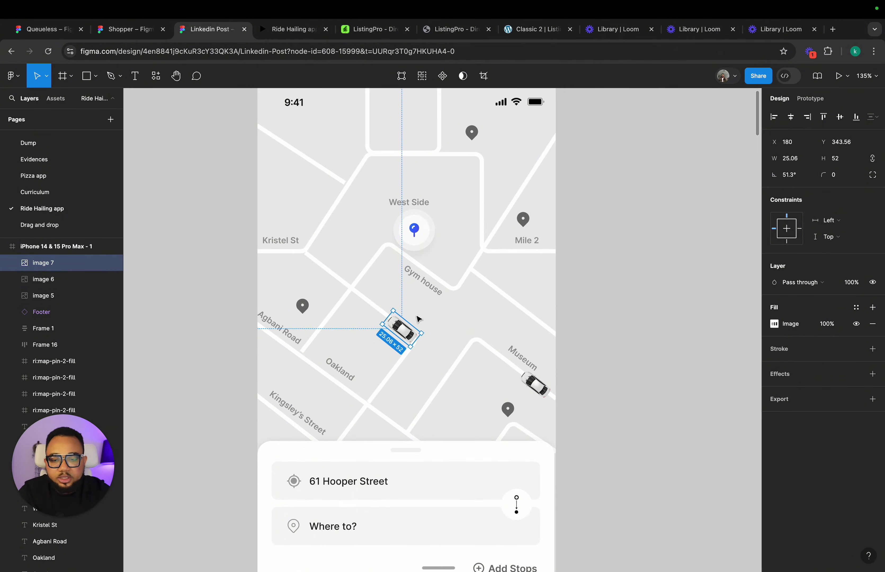
pyautogui.moveTo(417, 331); pyautogui.dragTo(375, 249)
pyautogui.scroll(5, 324, 232)
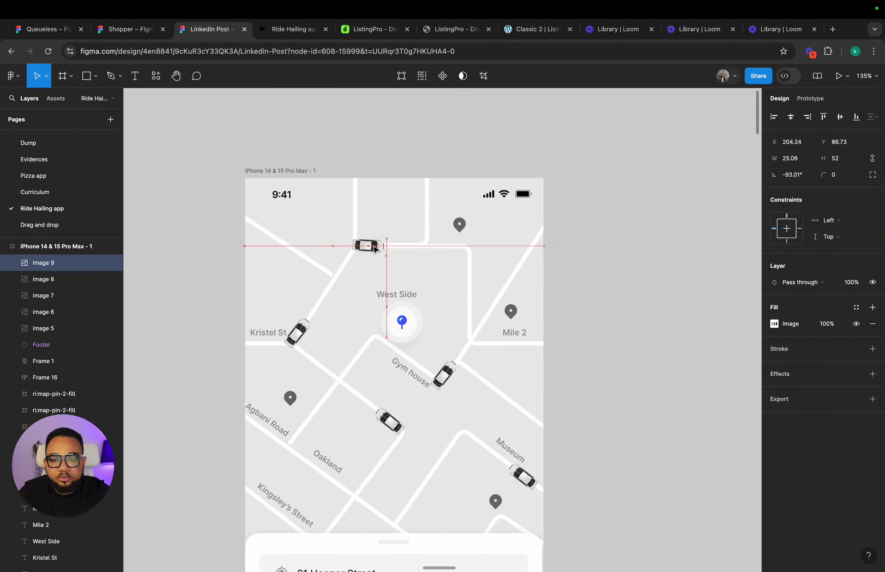
# Step: Copy the car above Oakland onto the lower road at X 179, Y 493.56 and send it to the back, behind the destination sheet
pyautogui.scroll(-6, 337, 310)
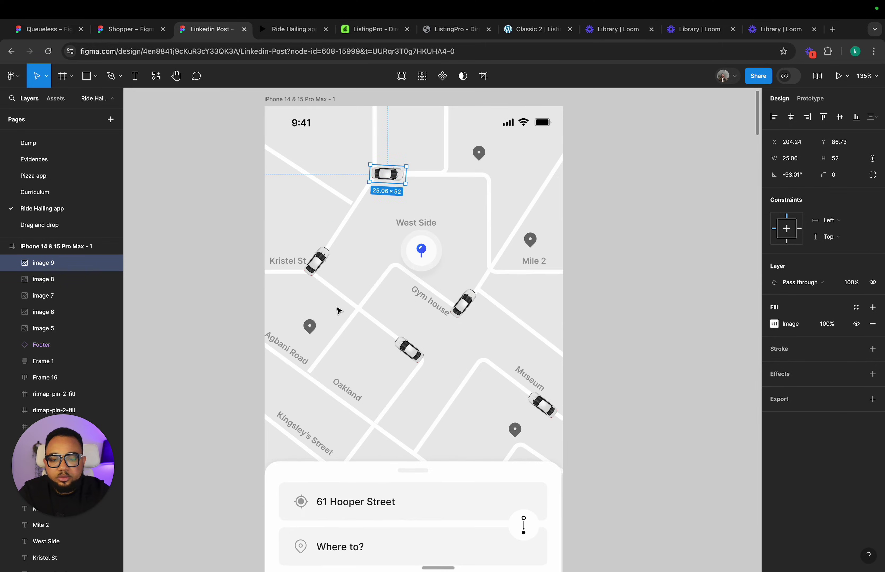
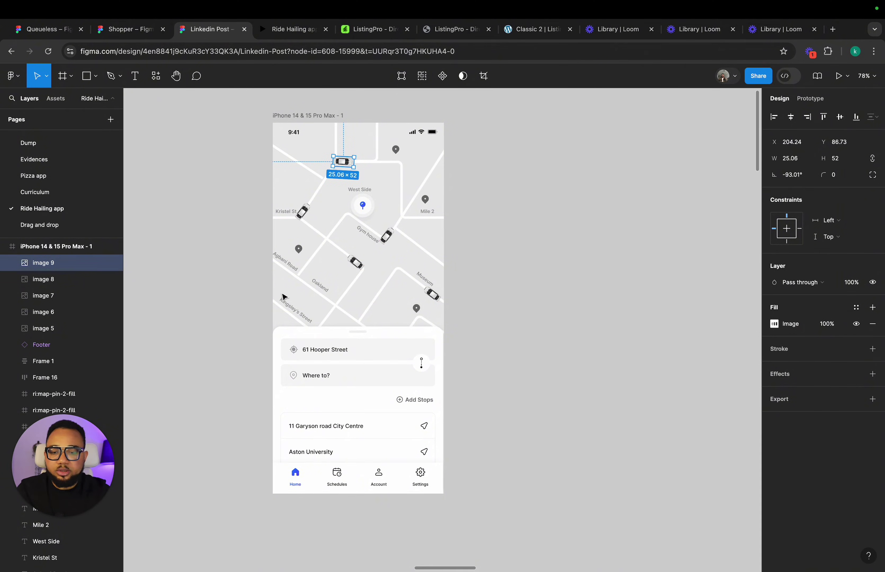
pyautogui.scroll(3, 357, 265)
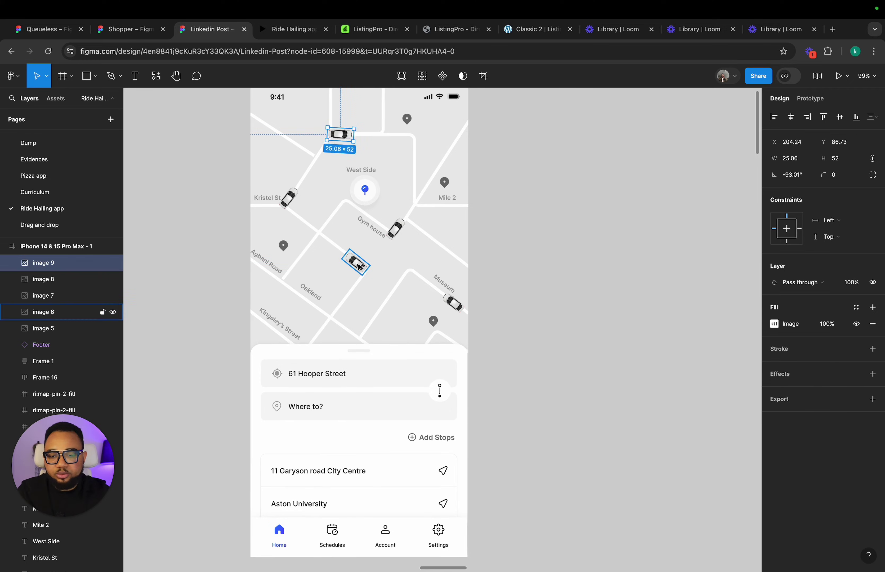
pyautogui.click(359, 265)
pyautogui.moveTo(359, 265); pyautogui.dragTo(357, 332)
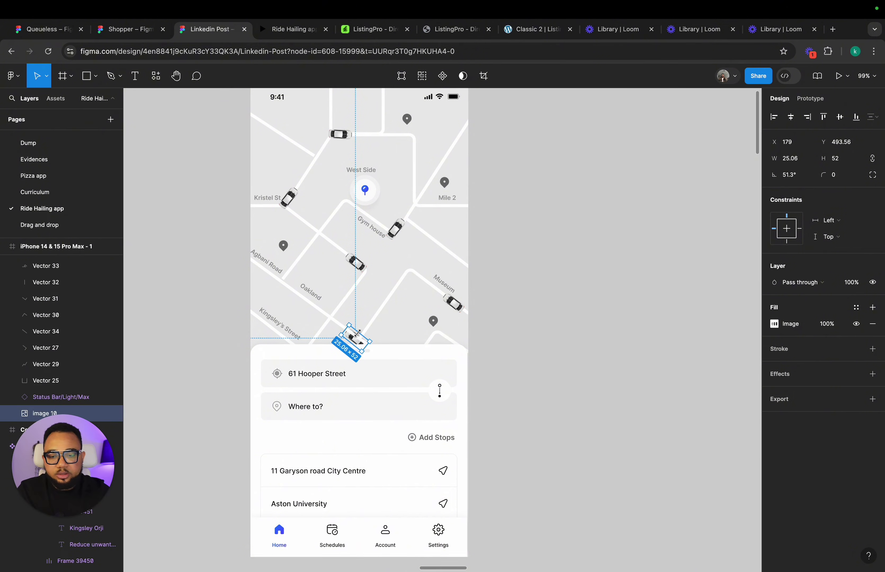
# Step: Send the two white road vectors overlapping the lower car to the back so they sit behind the car
pyautogui.scroll(10, 357, 332)
pyautogui.click(357, 366)
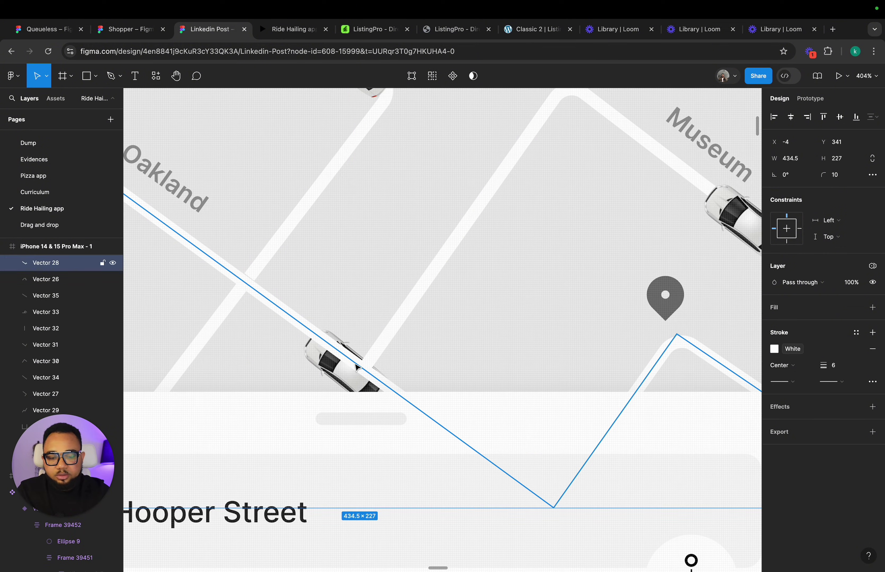
pyautogui.click(357, 367)
pyautogui.click(390, 348)
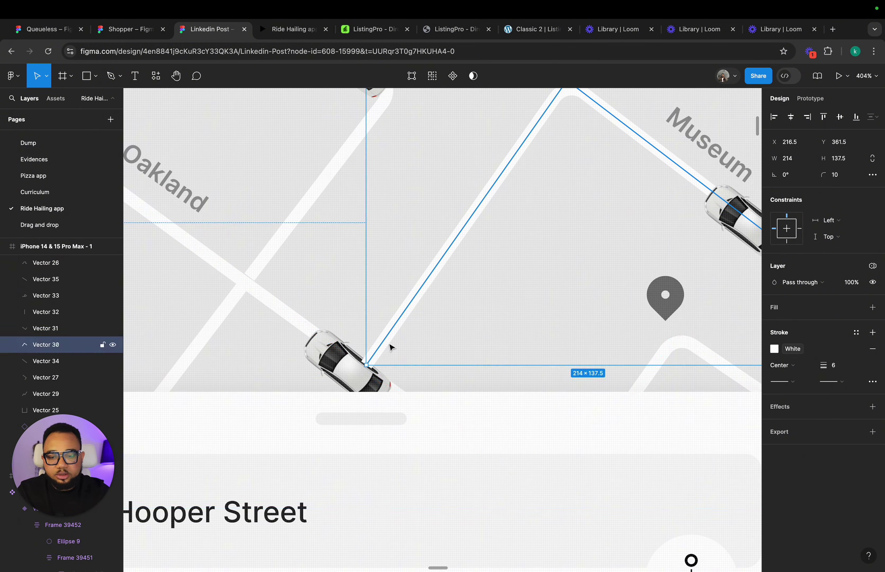
pyautogui.press('super+shift+bracketleft')
pyautogui.press('Escape')
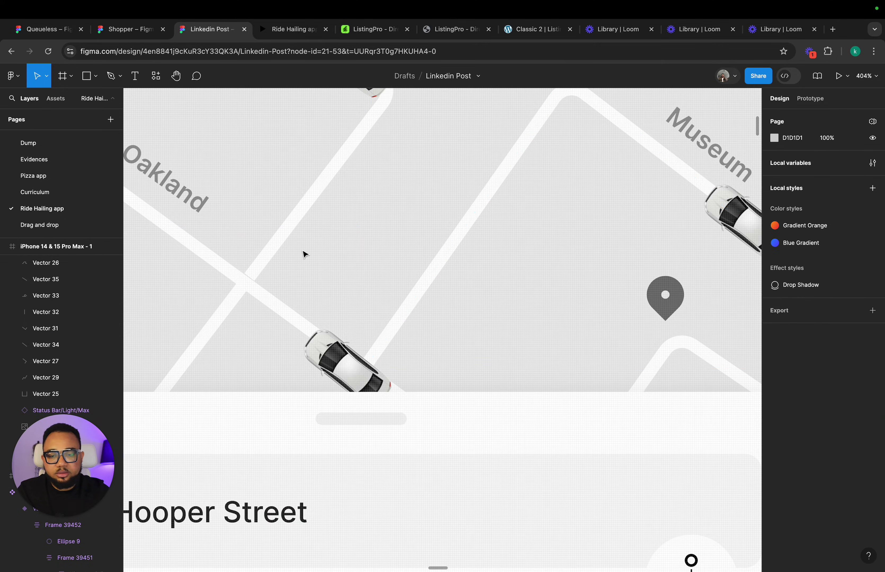
# Step: Adjust the outer end point of the Agbani Road vector to X -4, Y 336, just past the frame's edge
pyautogui.scroll(-10, 302, 253)
pyautogui.scroll(2, 402, 160)
pyautogui.scroll(1, 402, 160)
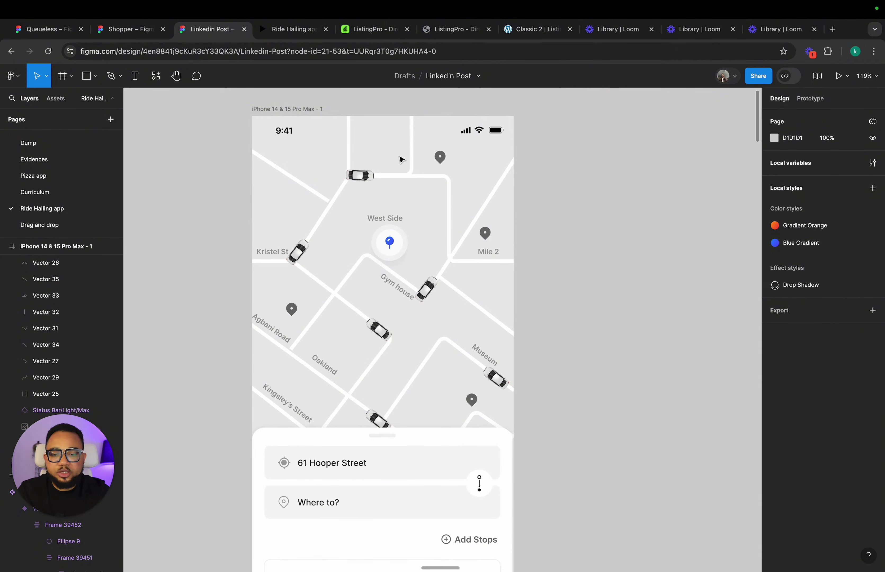
pyautogui.scroll(8, 311, 350)
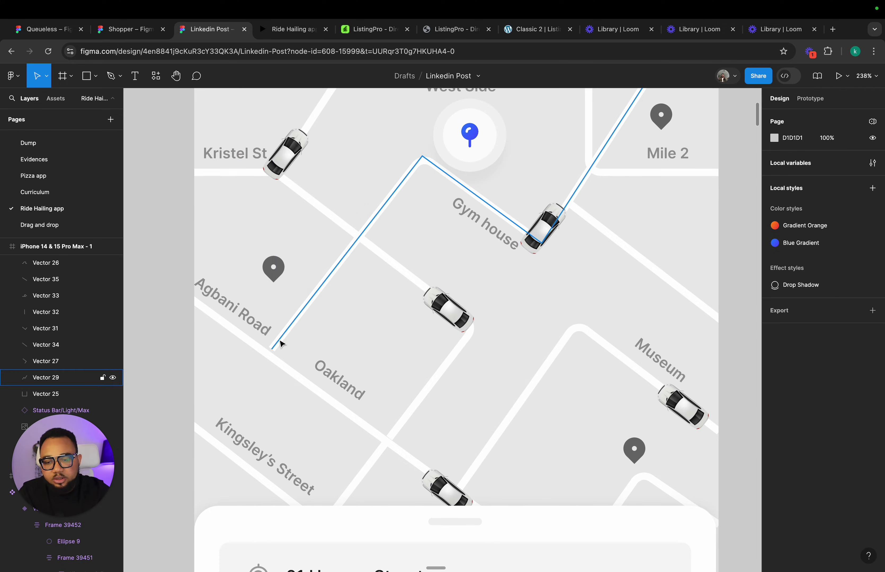
pyautogui.doubleClick(277, 349)
pyautogui.press('Escape')
pyautogui.doubleClick(204, 310)
pyautogui.moveTo(191, 298); pyautogui.dragTo(191, 294)
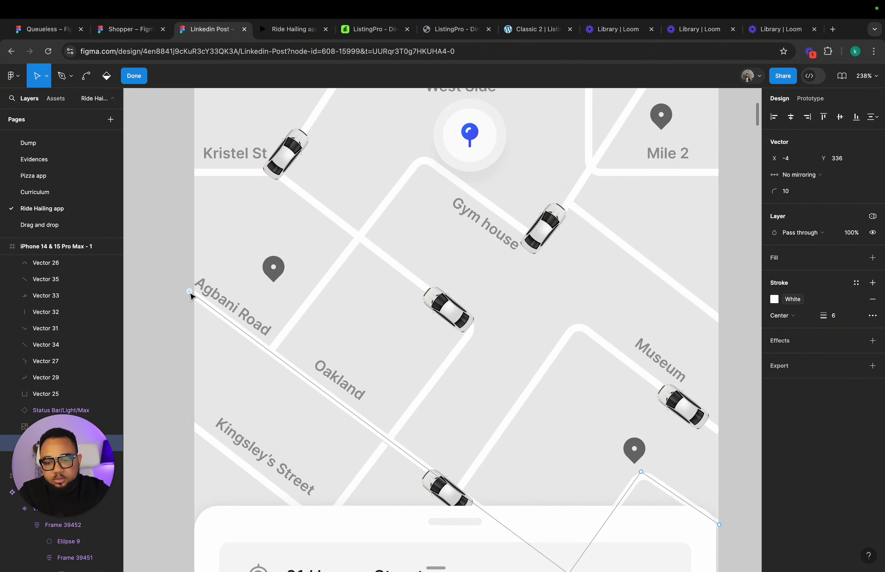
pyautogui.press('Escape')
pyautogui.scroll(-10, 164, 306)
pyautogui.click(395, 292)
pyautogui.hscroll(-1, 395, 292)
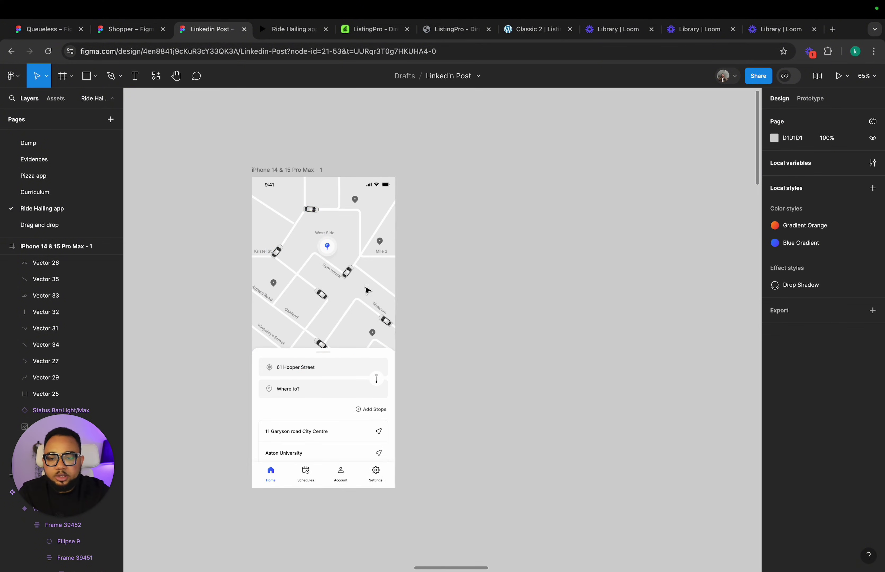
# Step: Reposition the corner point of the Museum road vector to X 316.5, Y 365
pyautogui.scroll(6, 370, 295)
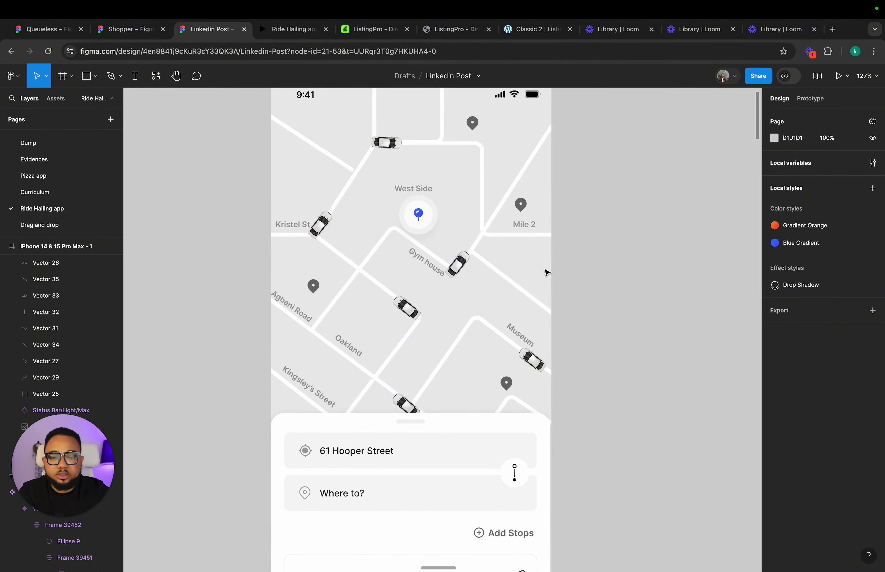
pyautogui.scroll(-1, 546, 273)
pyautogui.hscroll(-1, 546, 272)
pyautogui.doubleClick(498, 302)
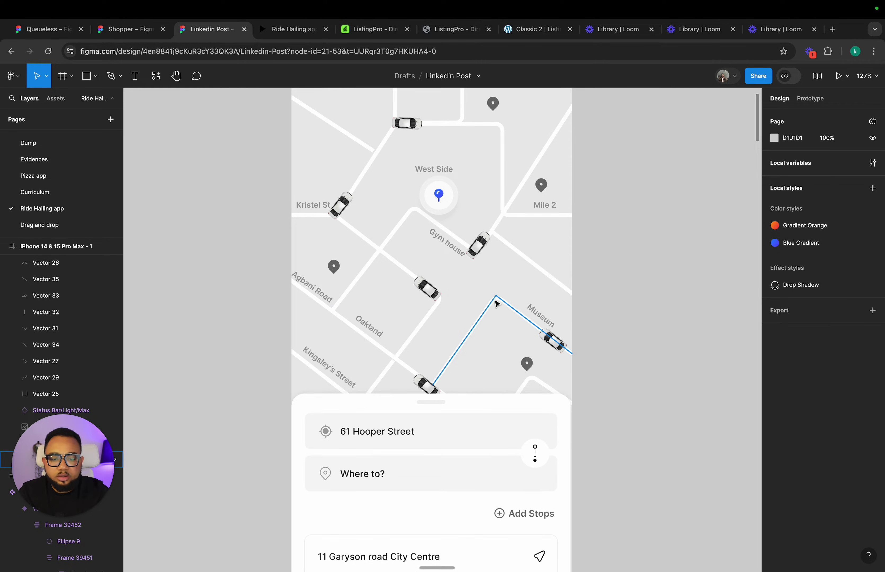
pyautogui.moveTo(499, 300); pyautogui.dragTo(498, 299)
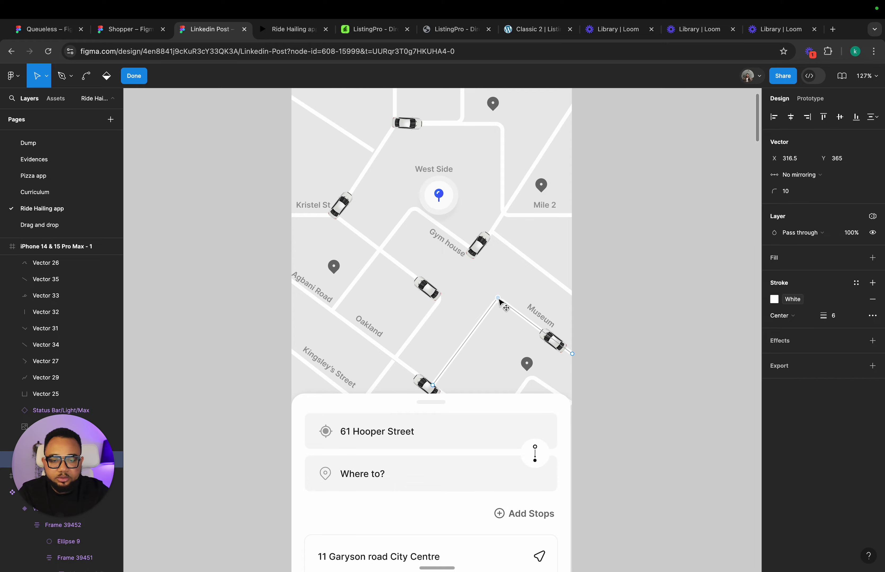
pyautogui.press('Escape')
pyautogui.click(621, 298)
pyautogui.scroll(-3, 620, 298)
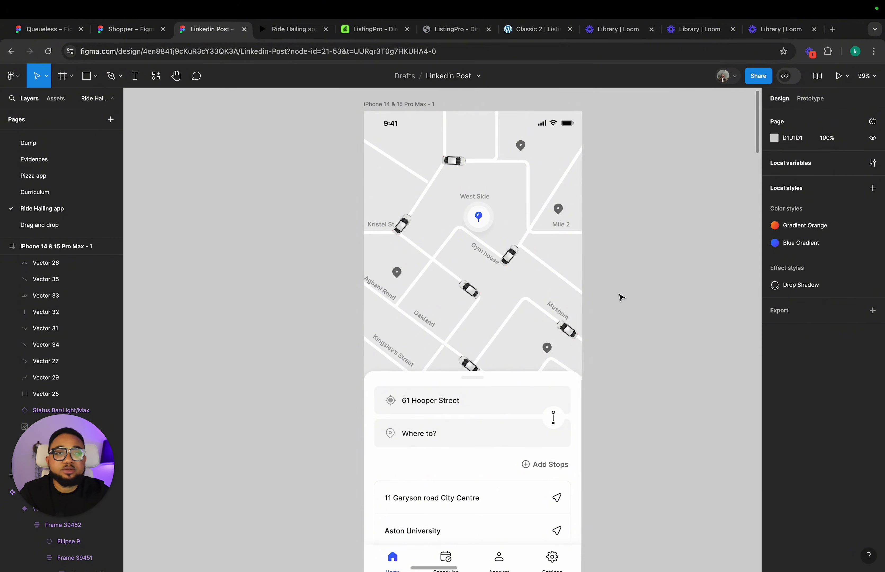
# Step: Duplicate the finished phone frame and place the copy beside the original at X 3155, Y -5012
pyautogui.click(414, 105)
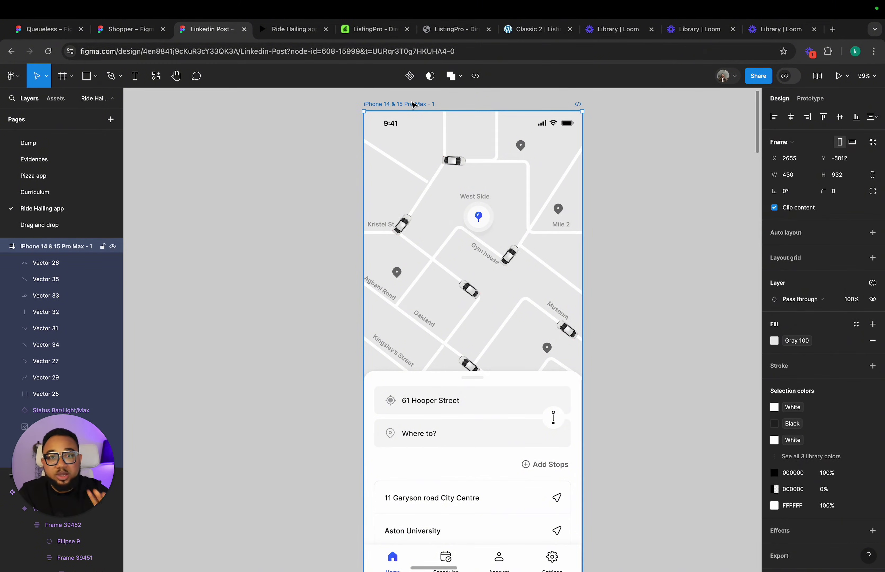
pyautogui.scroll(-3, 414, 106)
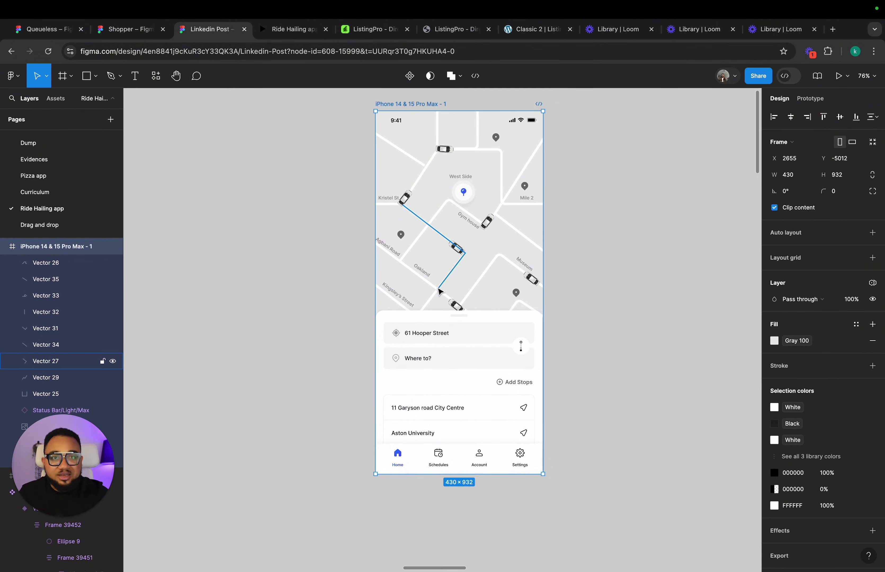
pyautogui.hscroll(5, 440, 292)
pyautogui.scroll(3, 440, 292)
pyautogui.click(502, 260)
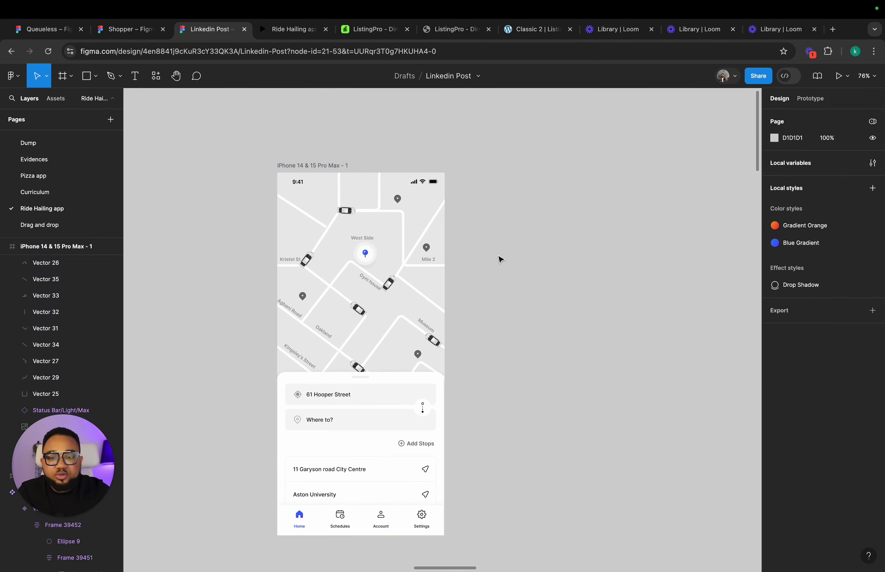
pyautogui.click(313, 167)
pyautogui.press('super+d')
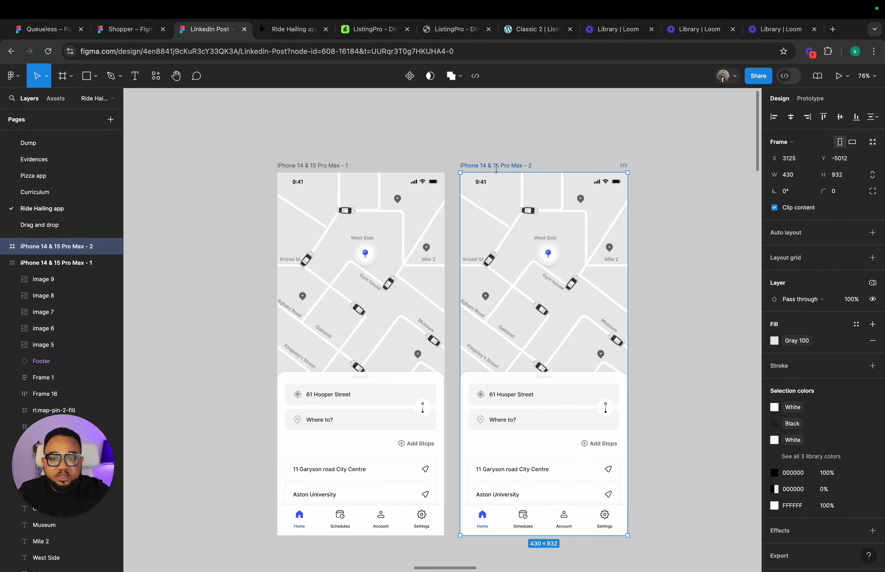
pyautogui.scroll(-5, 506, 174)
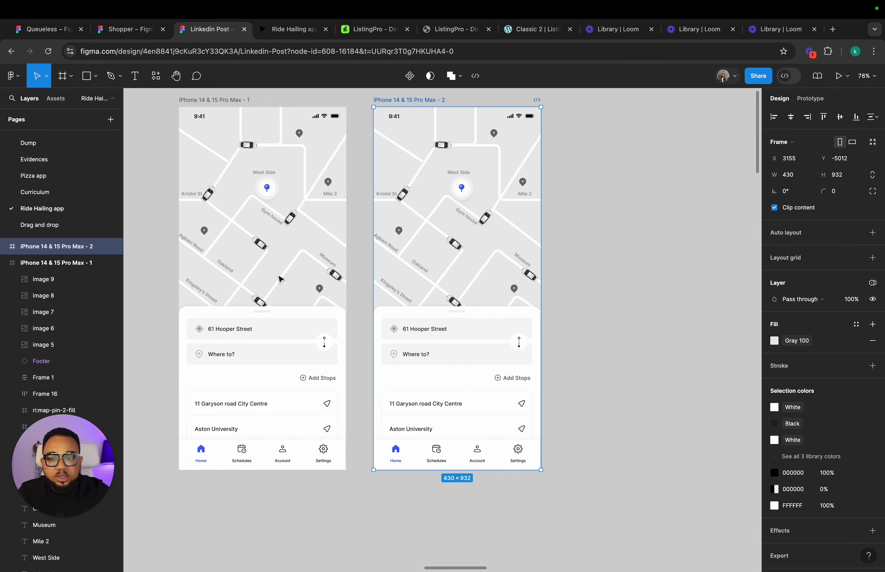
# Step: In the duplicate frame, move the upper-road car to X 333.24, Y 86.73 and the Kristel St car up its road to X 166.17, Y 71
pyautogui.scroll(2, 229, 212)
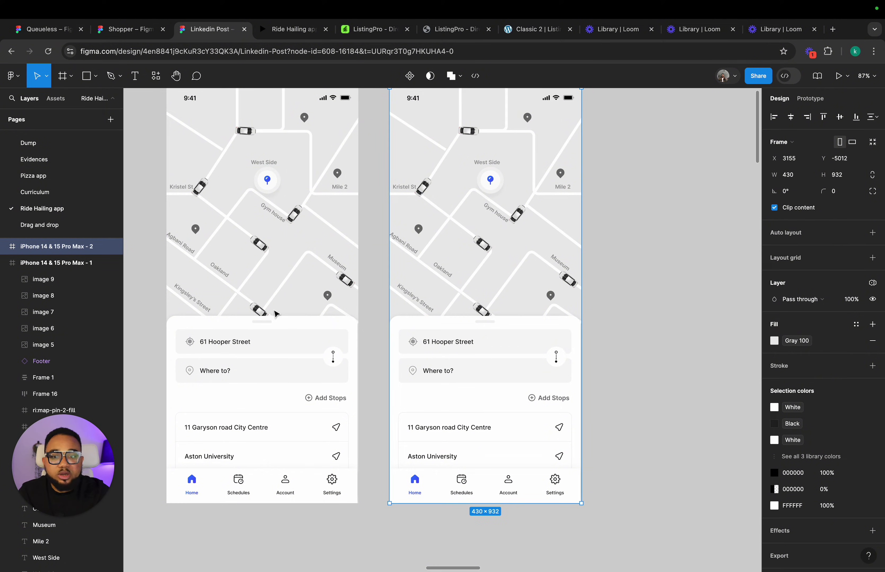
pyautogui.scroll(1, 470, 259)
pyautogui.scroll(3, 470, 259)
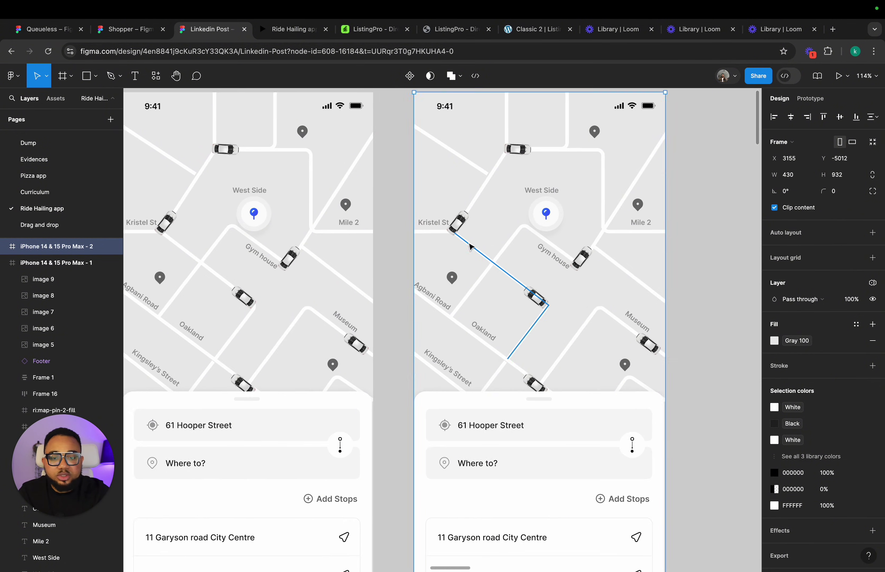
pyautogui.moveTo(517, 153); pyautogui.dragTo(626, 151)
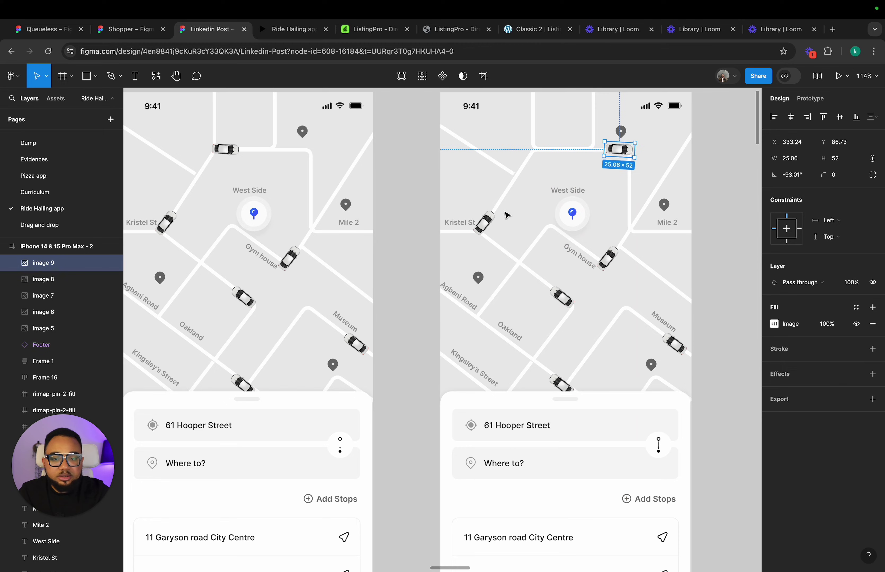
pyautogui.click(495, 223)
pyautogui.moveTo(492, 221); pyautogui.dragTo(535, 154)
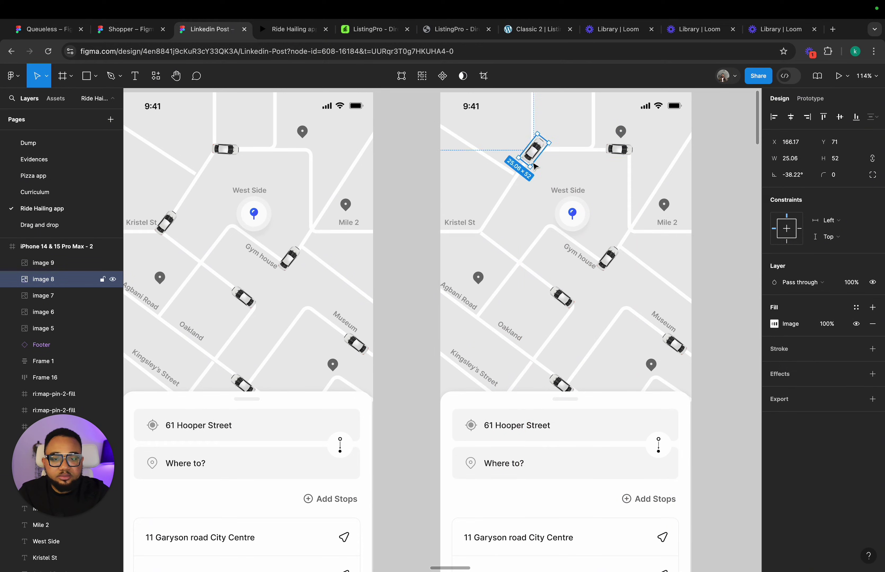
# Step: In the duplicate, shift the car above Oakland to Kristel St, the Gym house car up the road past Mile 2, and the Museum car up its road
pyautogui.click(569, 303)
pyautogui.moveTo(569, 303); pyautogui.dragTo(491, 241)
pyautogui.moveTo(616, 260); pyautogui.dragTo(685, 152)
pyautogui.click(679, 348)
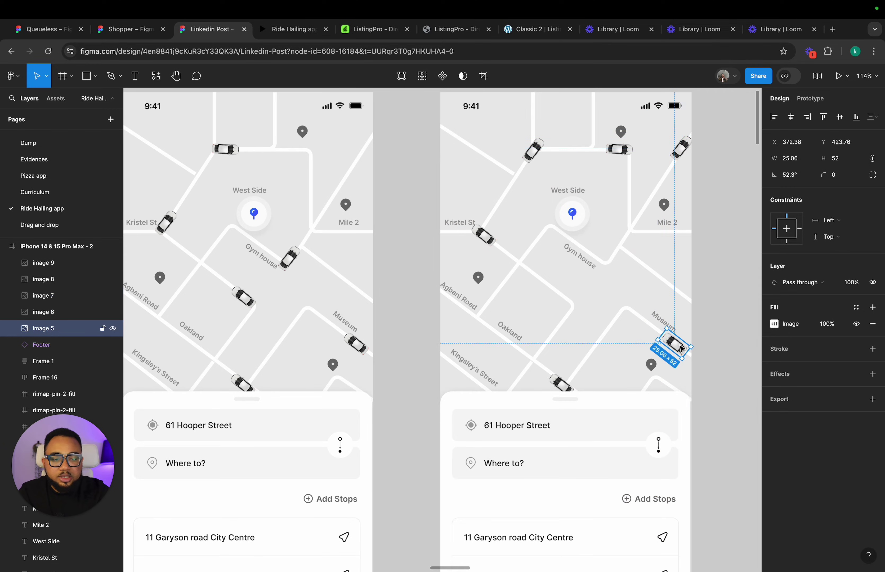
pyautogui.moveTo(680, 348); pyautogui.dragTo(640, 319)
# Step: Move the duplicate's lower car along its road to Agbani Road at X 34, Y 378.56 and bring it to the front
pyautogui.moveTo(571, 383); pyautogui.dragTo(481, 322)
pyautogui.scroll(8, 480, 322)
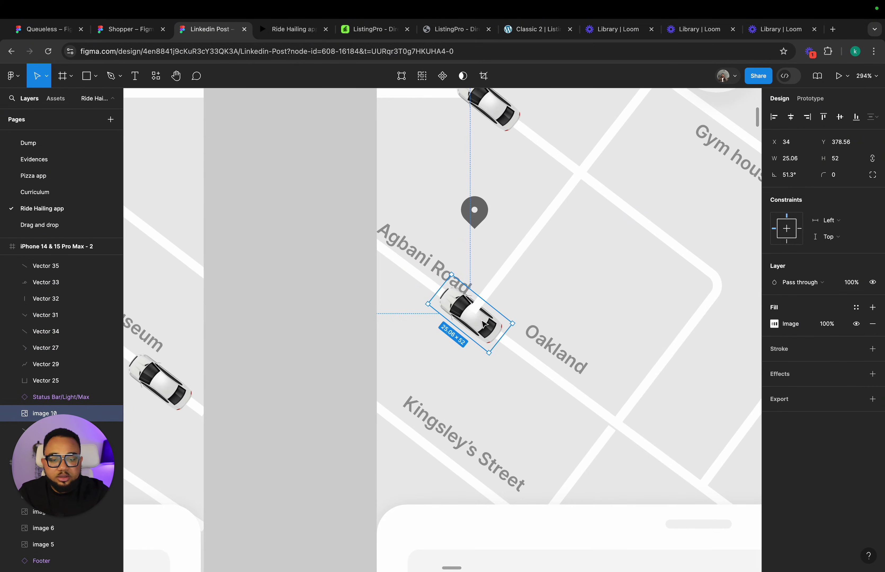
pyautogui.scroll(-6, 485, 324)
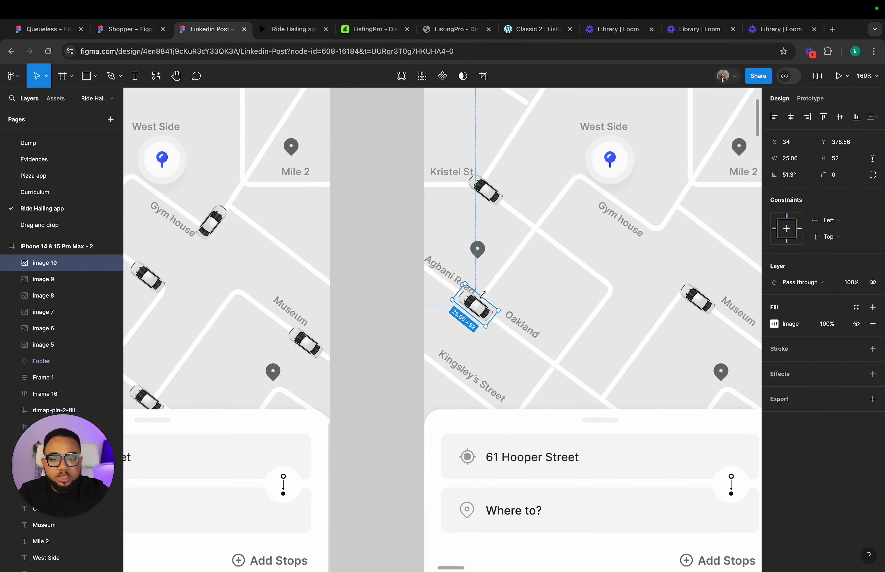
pyautogui.scroll(-3, 342, 337)
# Step: Bring the original frame's lower car to the front, and raise the destination sheet above the cars in both frames
pyautogui.click(253, 352)
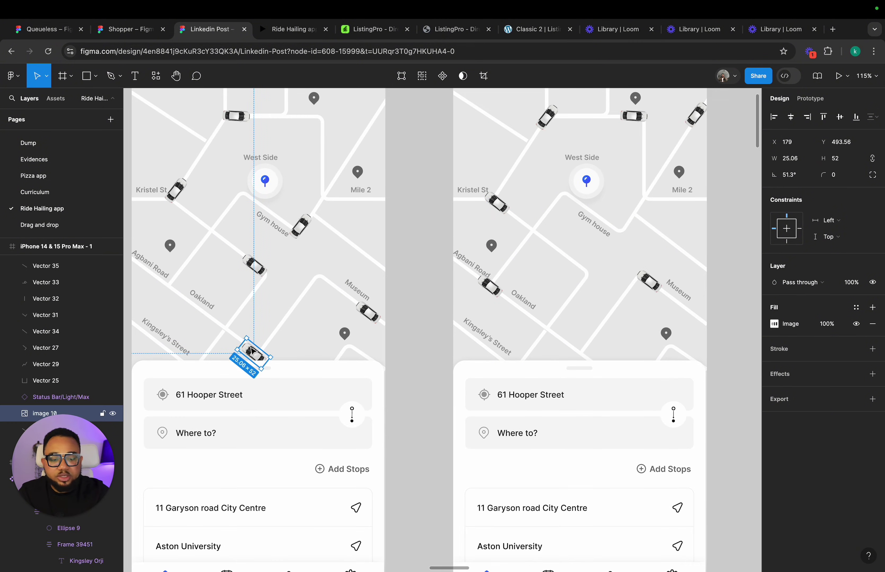
pyautogui.click(291, 378)
pyautogui.click(565, 377)
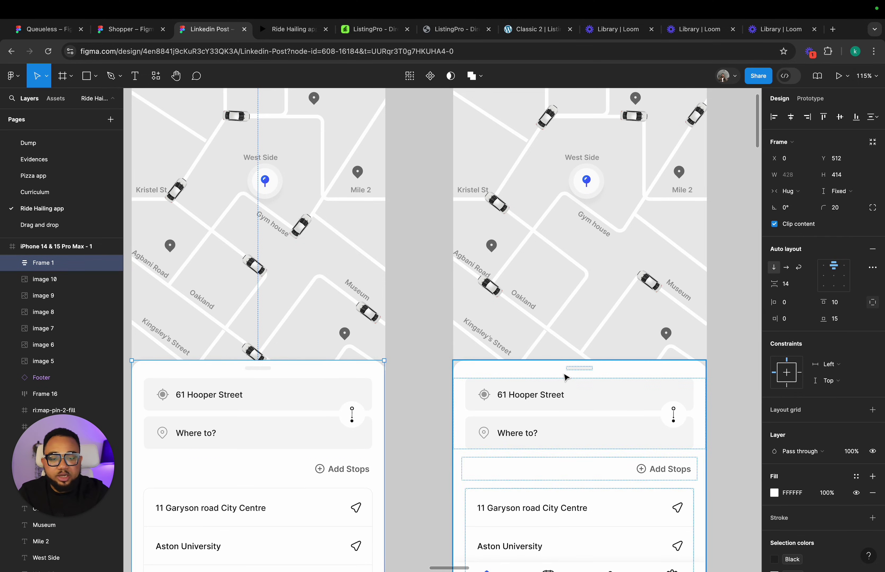
pyautogui.scroll(-5, 565, 377)
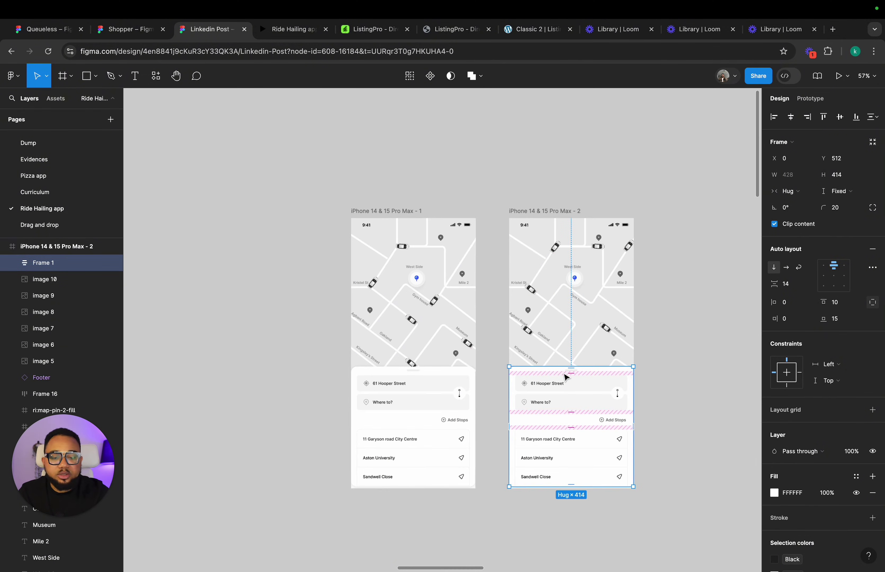
# Step: Bring the Footer to the front in both phone frames so it sits above the destination sheet
pyautogui.click(401, 488)
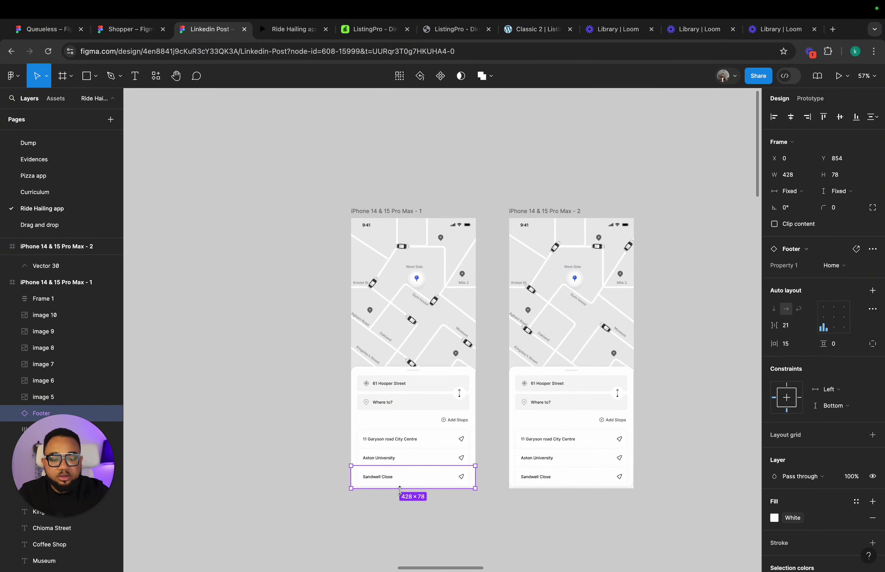
pyautogui.press(']')
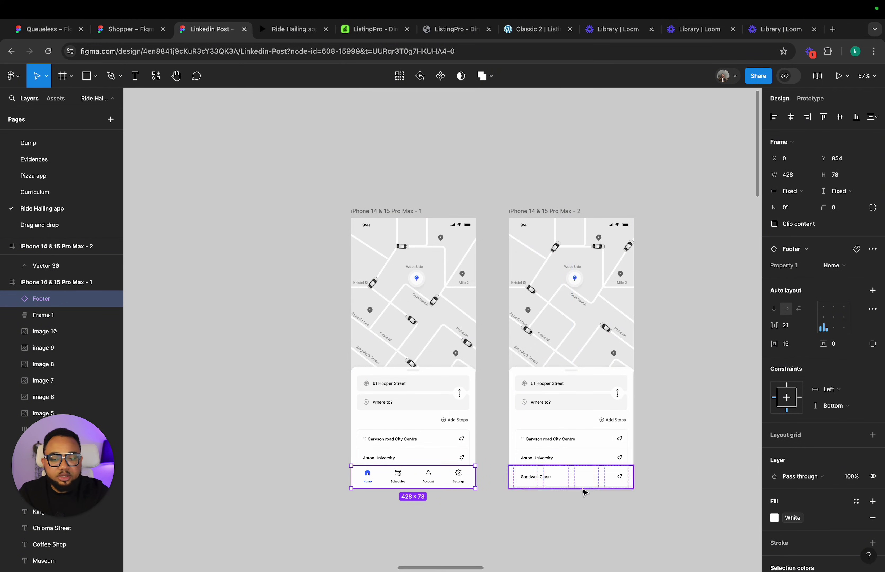
pyautogui.hotkey('ctrl', 'v')
pyautogui.press(']')
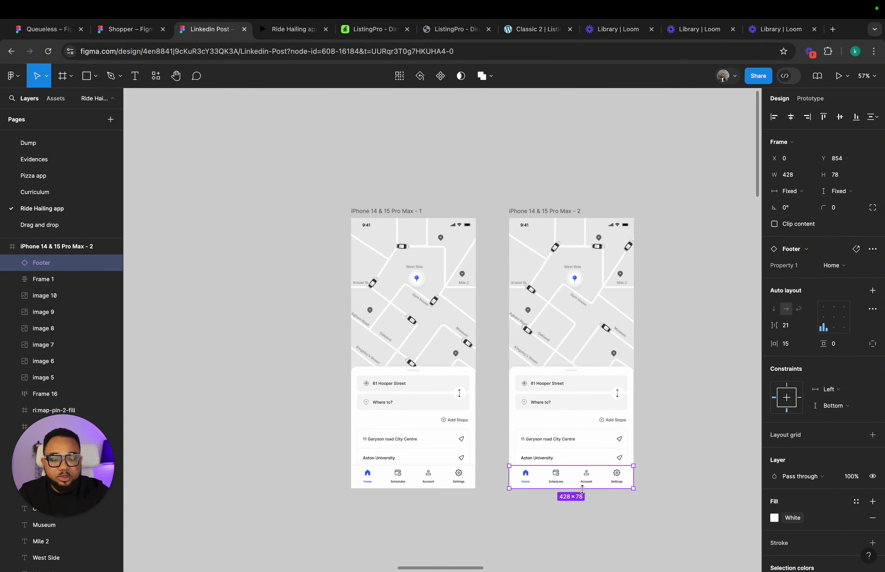
pyautogui.click(662, 340)
pyautogui.scroll(5, 664, 292)
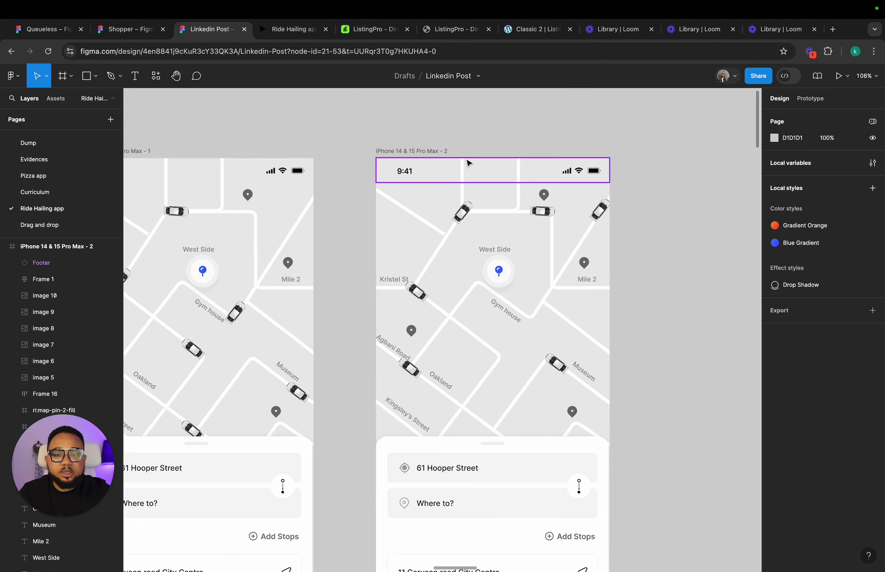
pyautogui.scroll(-4, 441, 154)
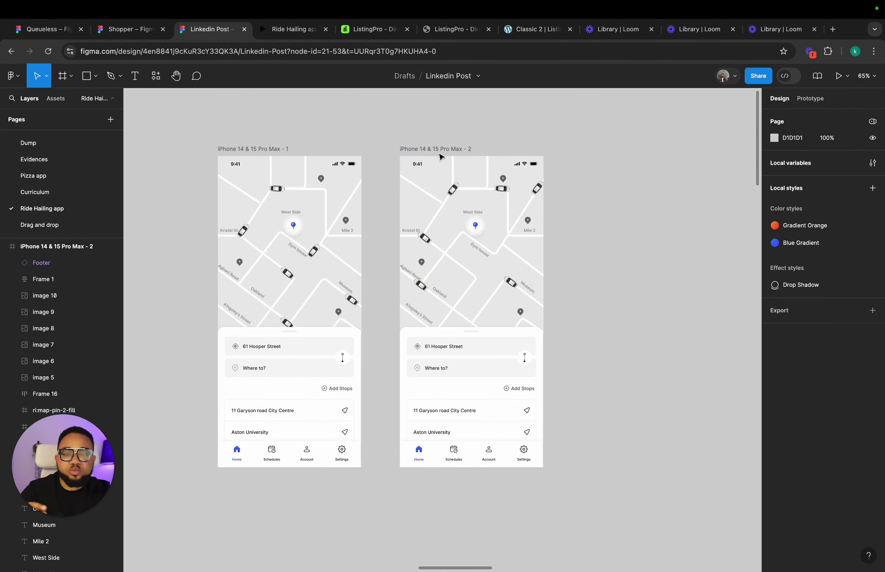
# Step: Prototype the first frame to navigate to the second frame with an After delay trigger of 2000 ms
pyautogui.click(266, 145)
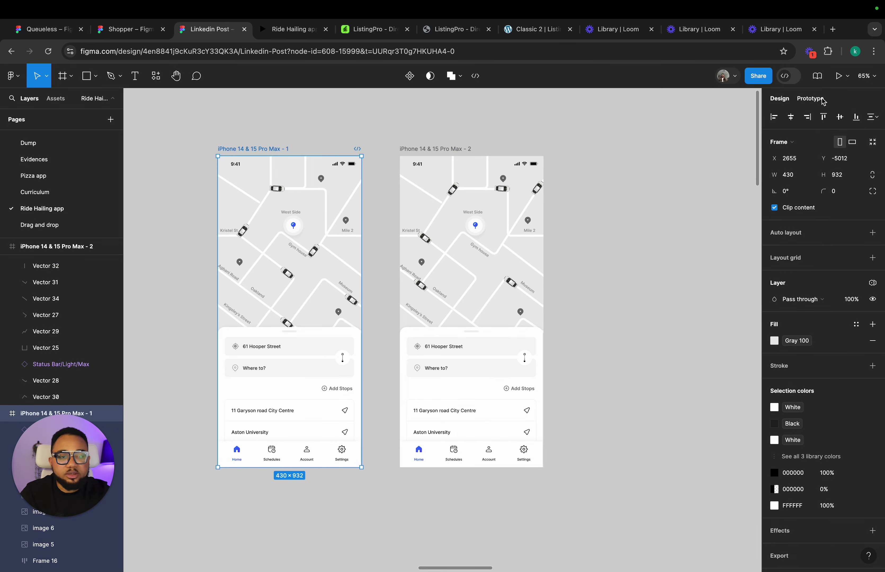
pyautogui.click(813, 99)
pyautogui.moveTo(361, 311); pyautogui.dragTo(409, 316)
pyautogui.click(367, 340)
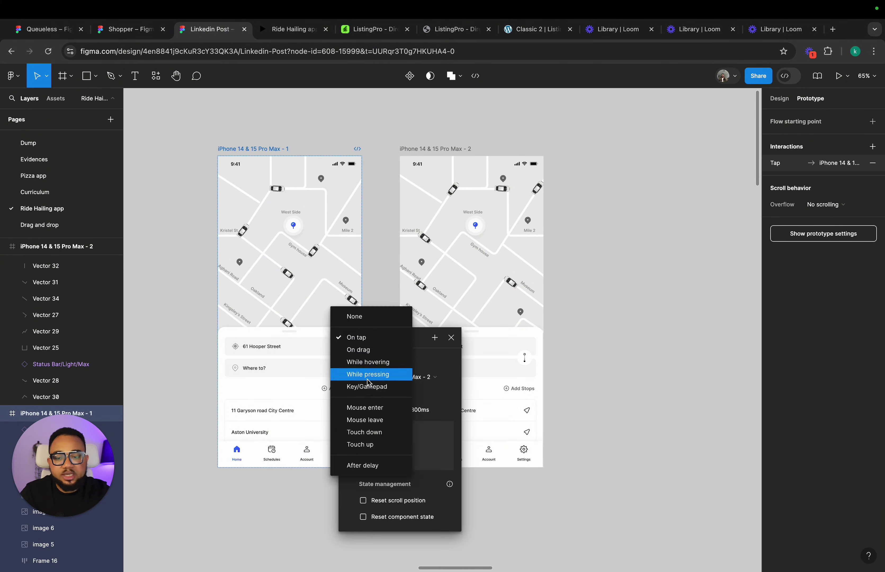
pyautogui.click(366, 465)
pyautogui.click(367, 356)
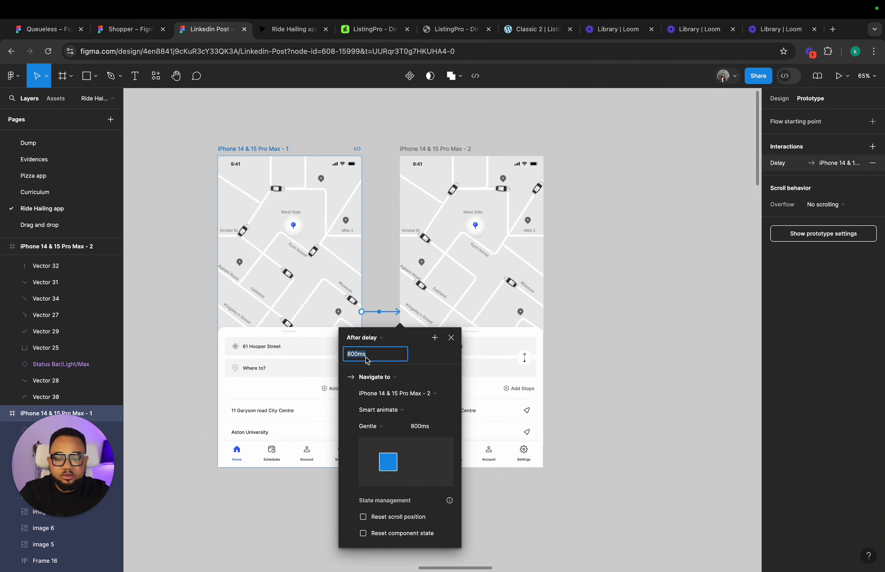
pyautogui.write('20')
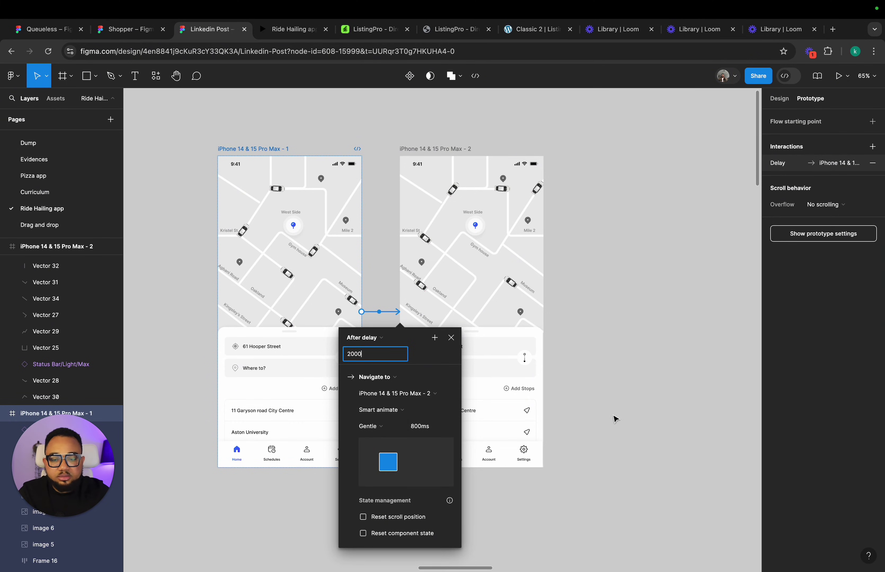
# Step: Set the Smart animate transition to Linear easing with a duration of 7500 ms and close the interaction settings
pyautogui.click(379, 431)
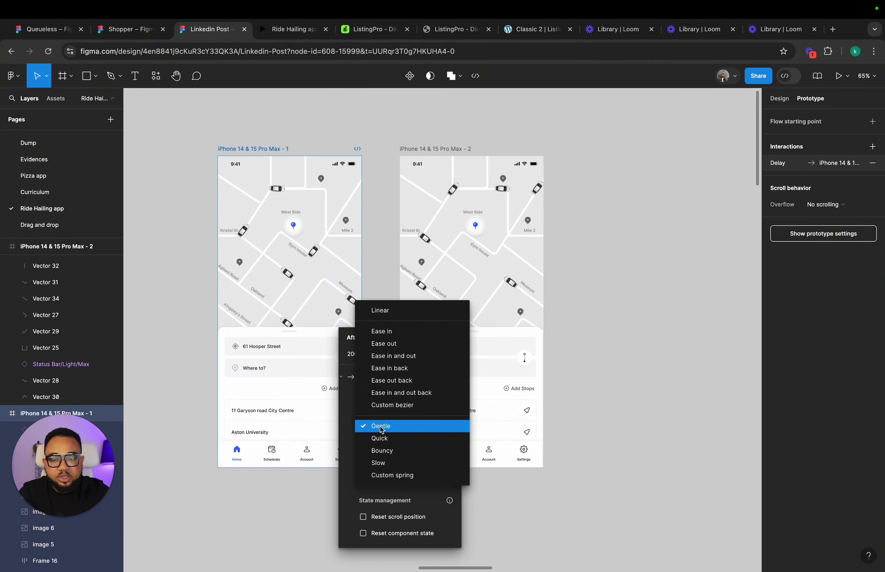
pyautogui.click(396, 312)
pyautogui.click(430, 431)
pyautogui.write('1')
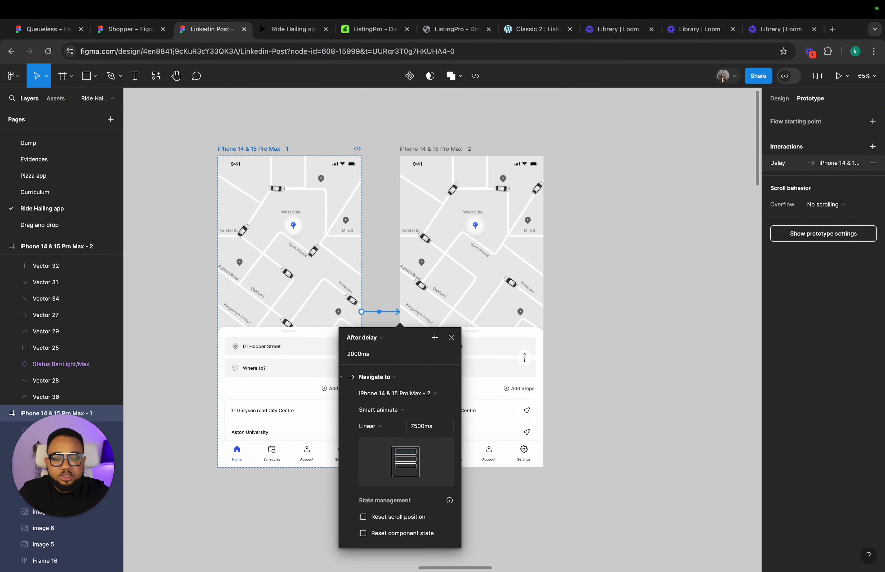
pyautogui.click(452, 338)
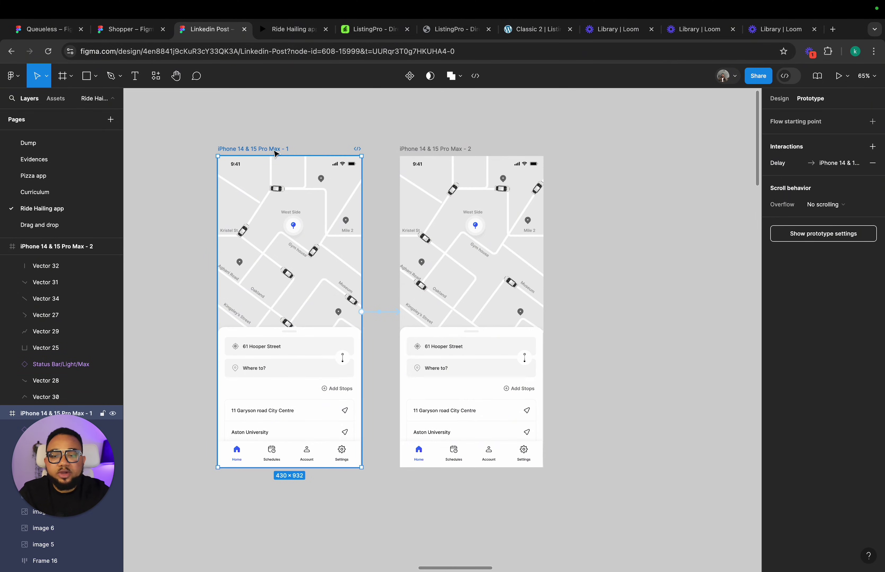
# Step: Play the prototype to check the cars' movement, and return to the Linkedin Post design file
pyautogui.click(839, 78)
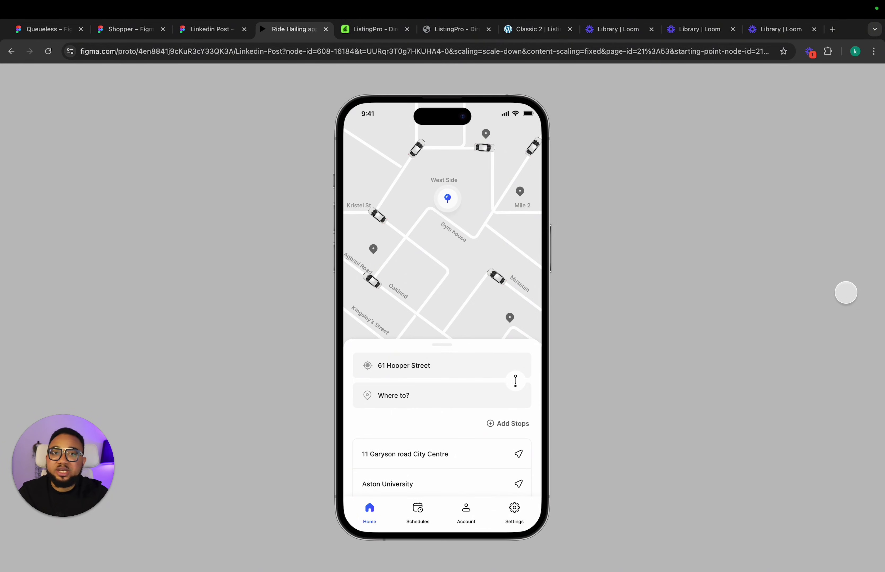
pyautogui.click(208, 29)
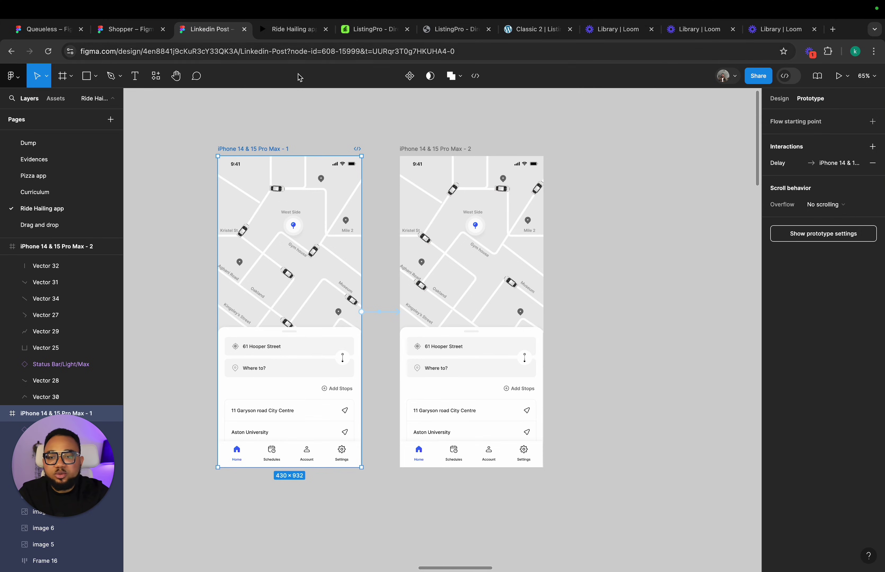
# Step: Duplicate the second phone frame and space the copy out beside it as a third frame
pyautogui.click(455, 149)
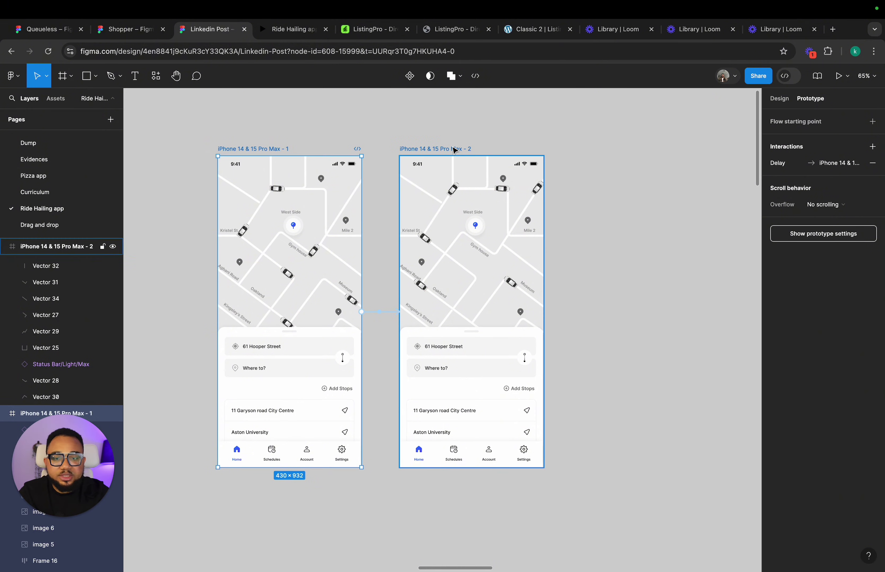
pyautogui.hotkey('ctrl', 'd')
pyautogui.moveTo(593, 148); pyautogui.dragTo(618, 150)
pyautogui.hscroll(3, 602, 171)
pyautogui.scroll(5, 447, 315)
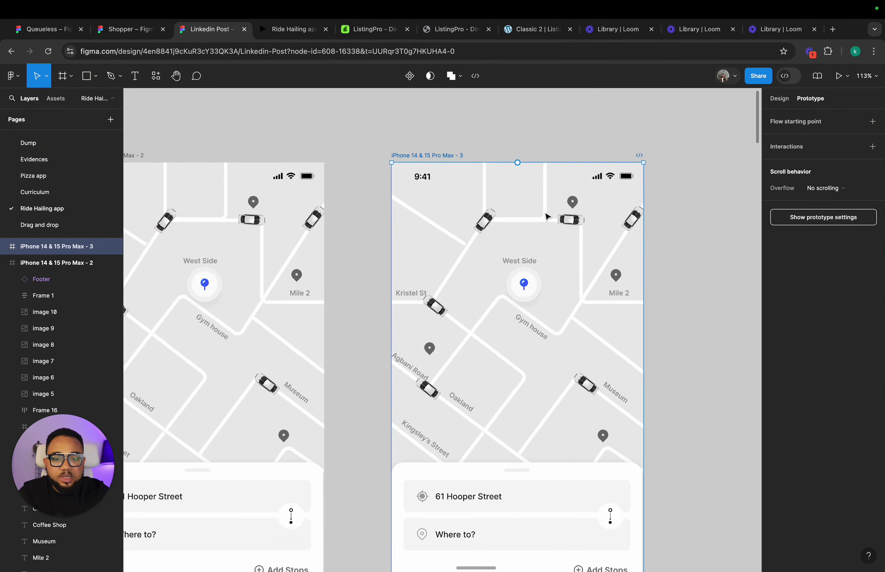
# Step: In the third frame, rotate the Kristel St car along the road leading up, and turn the upper-left car horizontal along its road
pyautogui.moveTo(428, 330); pyautogui.dragTo(412, 344)
pyautogui.hotkey('ctrl', 'z')
pyautogui.scroll(5, 410, 319)
pyautogui.scroll(4, 412, 344)
pyautogui.click(480, 247)
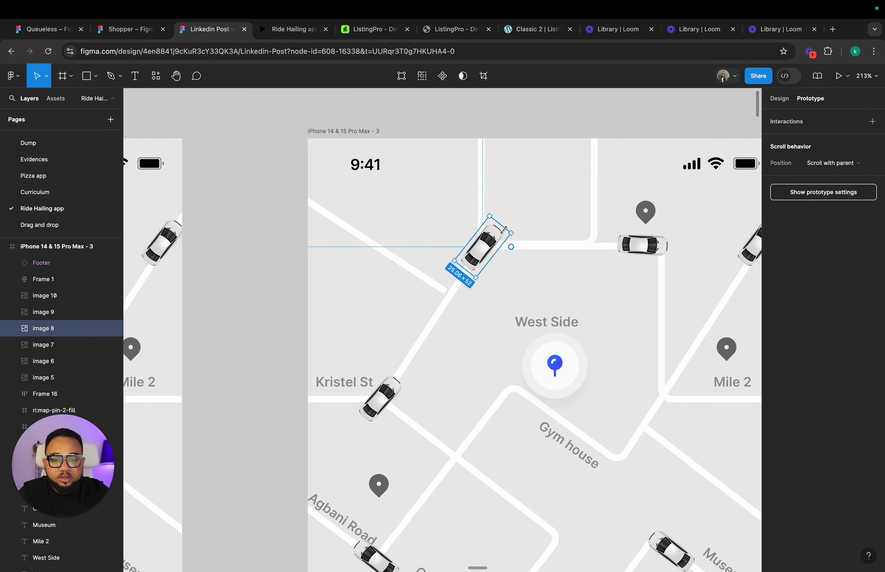
pyautogui.moveTo(513, 239); pyautogui.dragTo(522, 268)
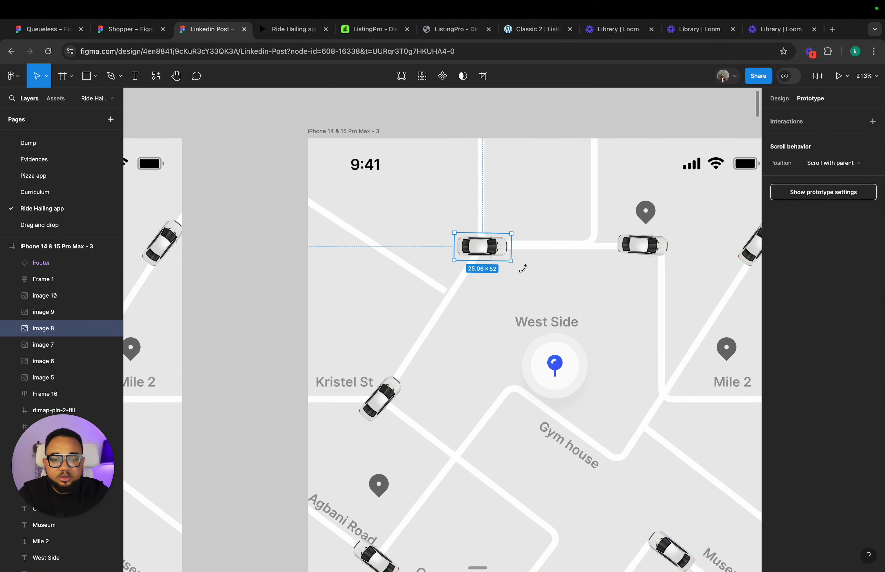
# Step: Rotate the third frame's car by the upper map pin to vertical so it faces the descending road, and select the car at the right edge
pyautogui.click(643, 247)
pyautogui.moveTo(645, 252); pyautogui.dragTo(653, 157)
pyautogui.hscroll(5, 660, 253)
pyautogui.click(649, 224)
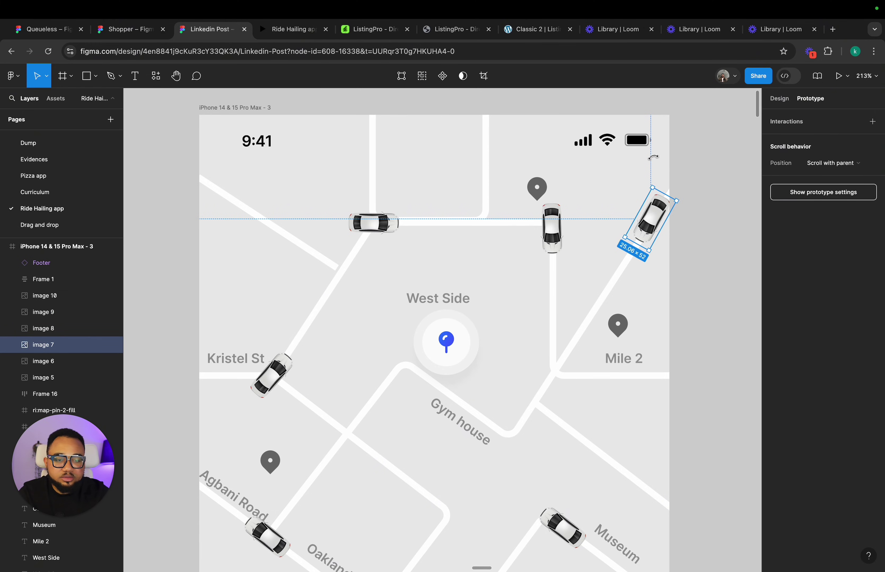
# Step: Rotate the third frame's cars near Museum and Agbani Road to line up with the diagonal roads that branch off there
pyautogui.scroll(-3, 633, 242)
pyautogui.click(569, 419)
pyautogui.moveTo(553, 407); pyautogui.dragTo(578, 377)
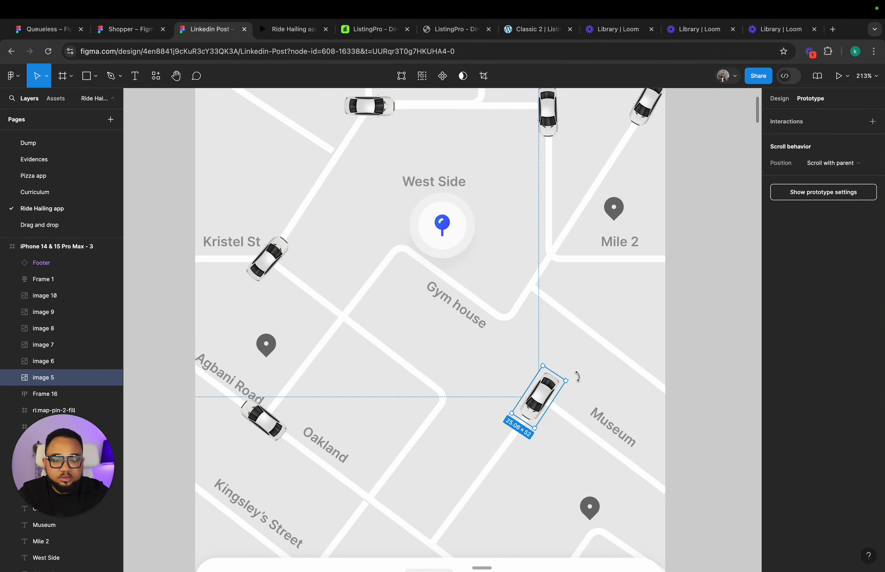
pyautogui.hscroll(-5, 259, 405)
pyautogui.click(341, 451)
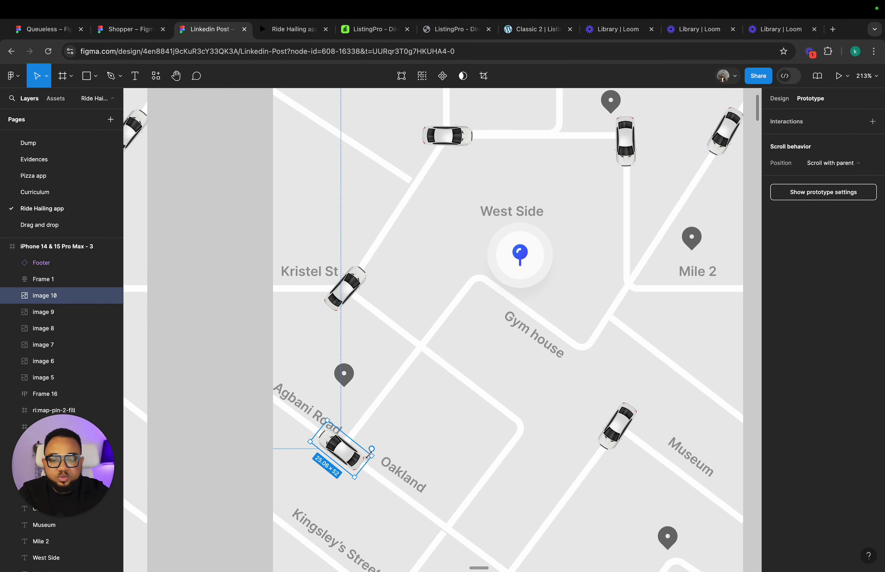
pyautogui.moveTo(379, 456); pyautogui.dragTo(332, 489)
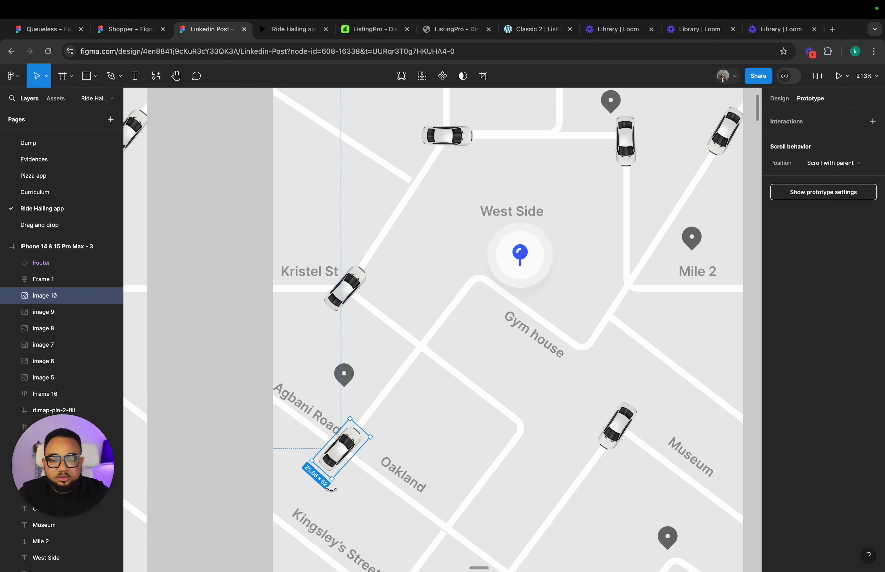
pyautogui.press('Escape')
# Step: Nudge the second frame's Museum, Kristel St, Agbani Road and two upper cars so they match the third frame's road corners
pyautogui.scroll(-5, 472, 413)
pyautogui.scroll(6, 445, 357)
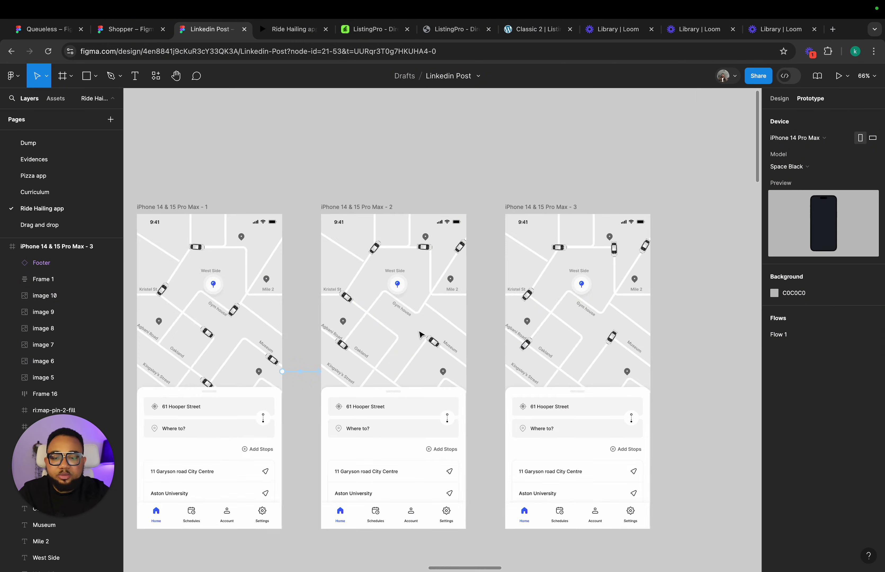
pyautogui.moveTo(444, 358); pyautogui.dragTo(435, 353)
pyautogui.moveTo(272, 262); pyautogui.dragTo(269, 258)
pyautogui.moveTo(322, 155); pyautogui.dragTo(323, 154)
pyautogui.moveTo(416, 155); pyautogui.dragTo(424, 158)
pyautogui.moveTo(265, 360); pyautogui.dragTo(261, 357)
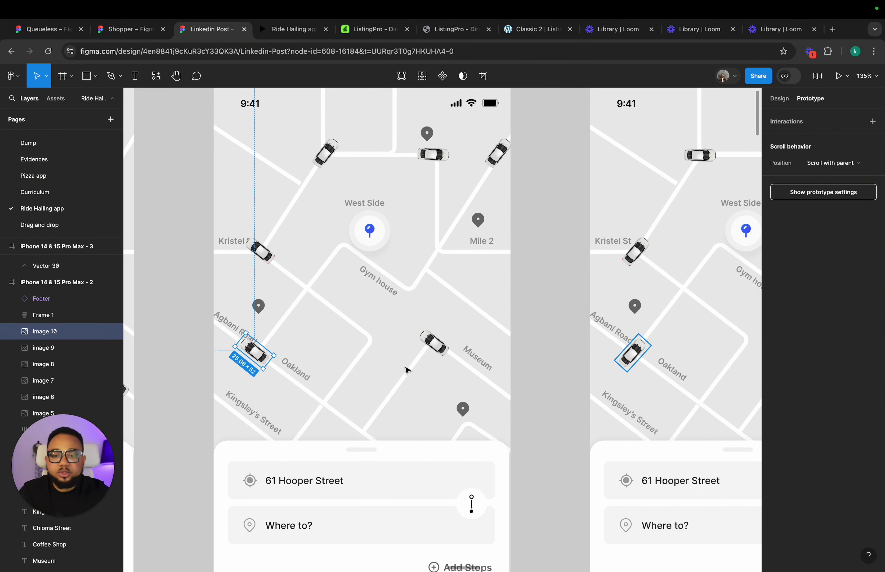
pyautogui.press('Escape')
# Step: Prototype the second frame to navigate to the third frame with an After delay trigger
pyautogui.scroll(-5, 403, 368)
pyautogui.scroll(-2, 403, 367)
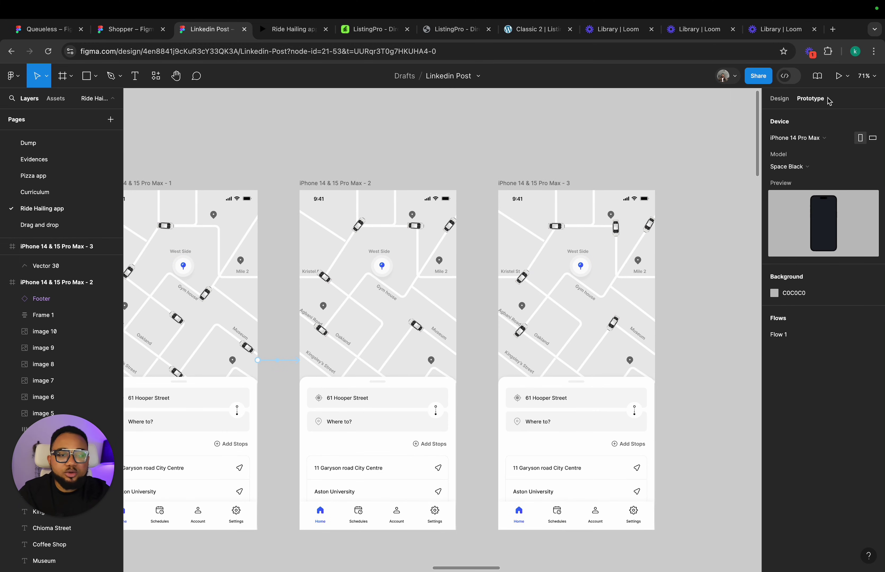
pyautogui.click(326, 188)
pyautogui.click(326, 189)
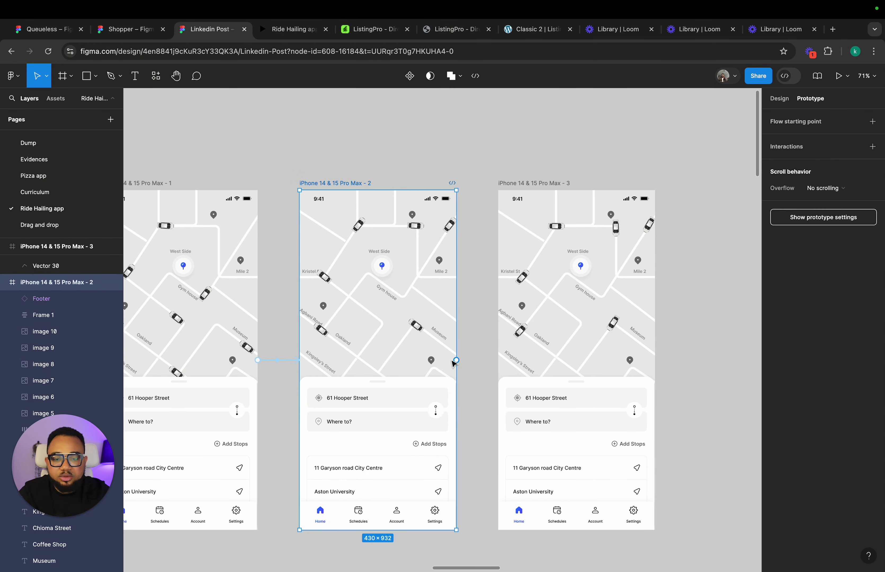
pyautogui.moveTo(457, 361); pyautogui.dragTo(543, 361)
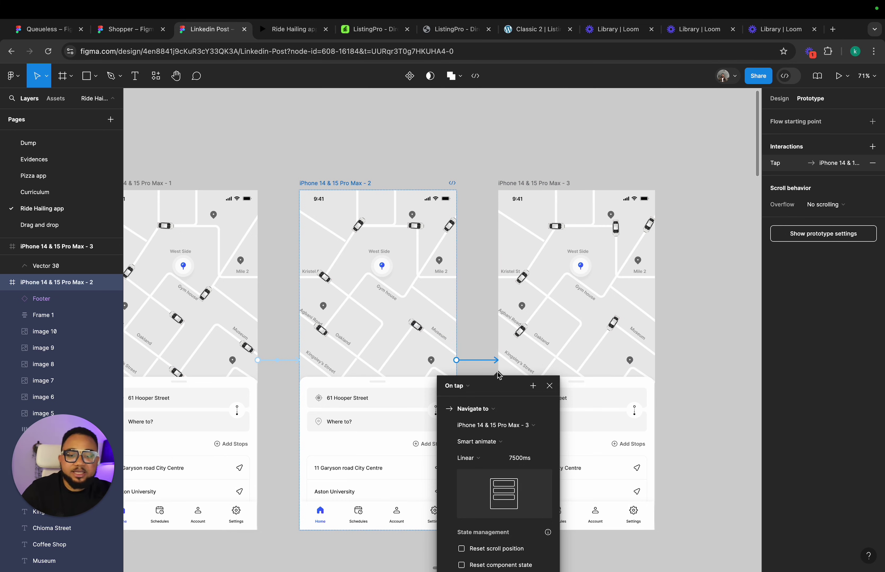
pyautogui.click(472, 388)
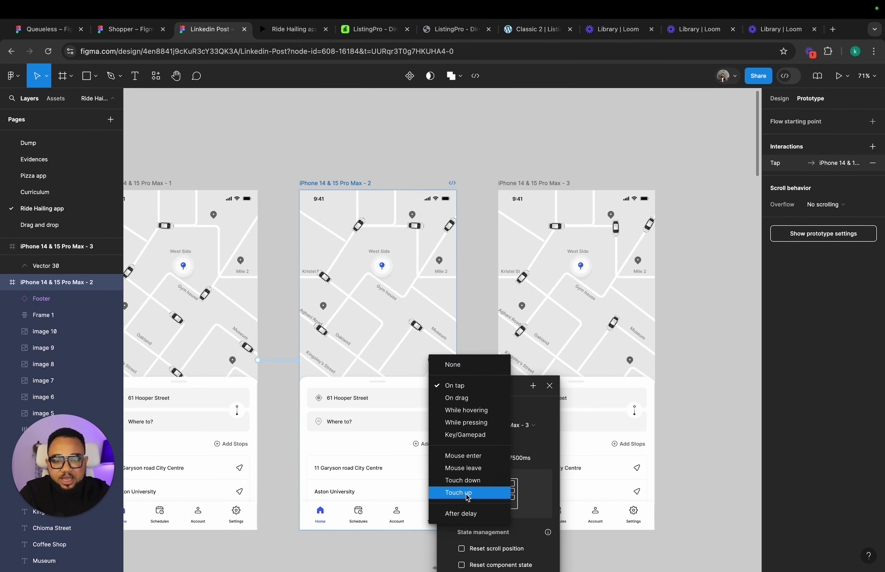
pyautogui.click(464, 515)
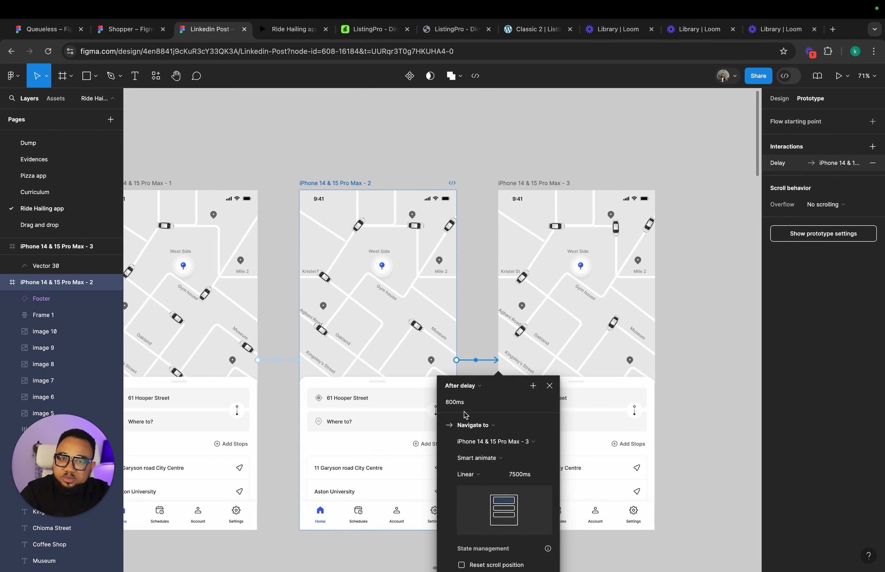
# Step: Set this interaction's transition to Instant with a delay of 1000 ms, and close the interaction settings
pyautogui.click(474, 466)
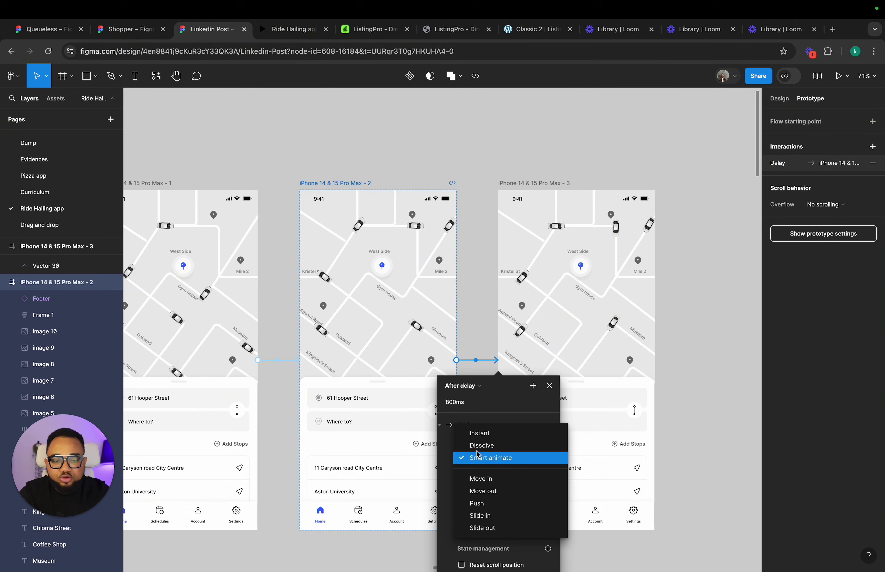
pyautogui.click(479, 435)
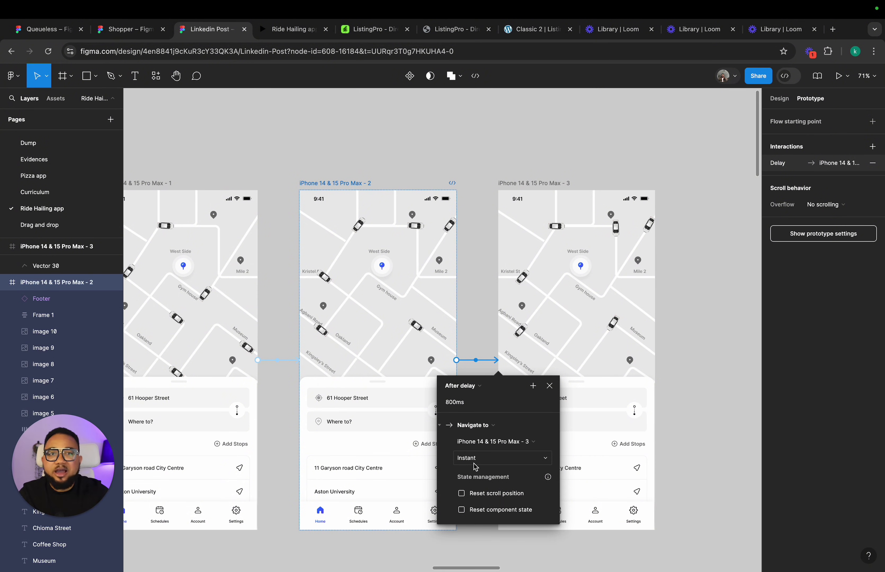
pyautogui.click(469, 409)
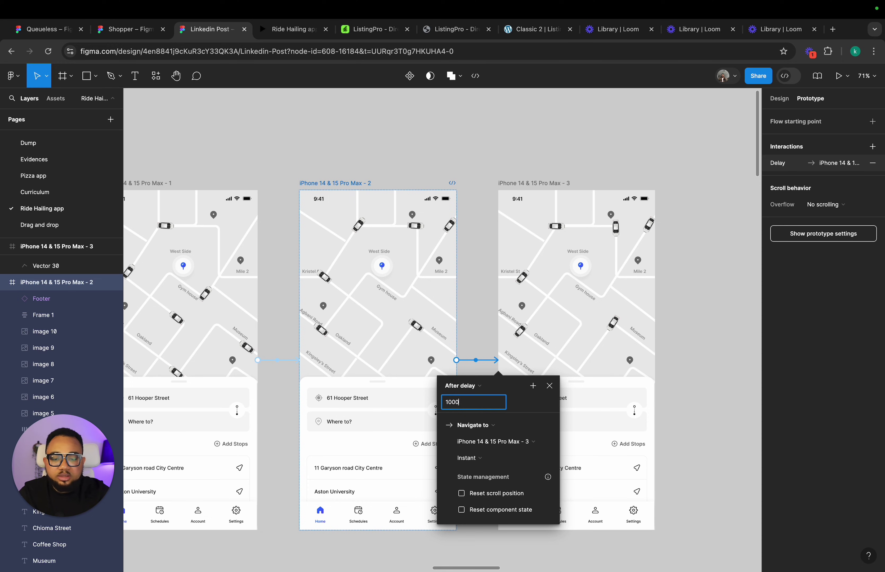
pyautogui.write('1000')
pyautogui.press('Return')
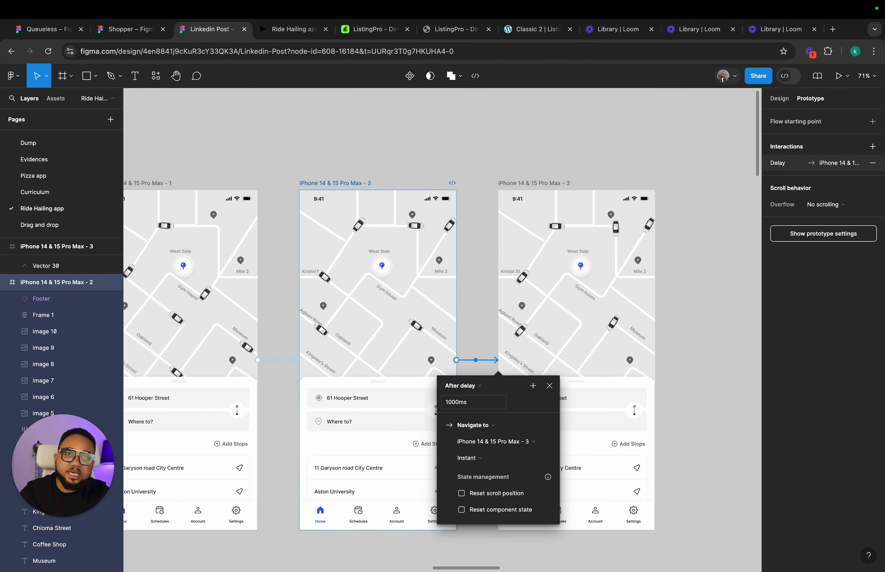
pyautogui.click(552, 389)
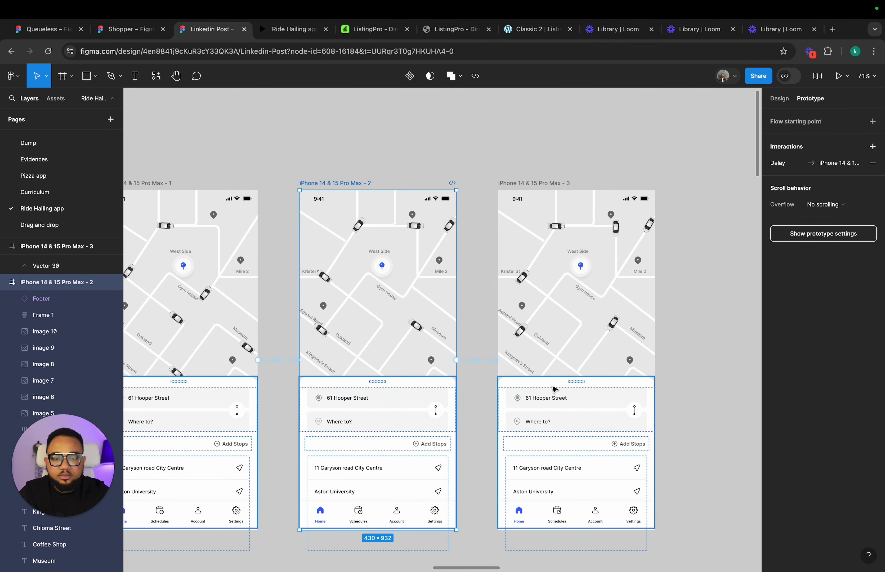
# Step: Duplicate the third phone frame and position the copy as a fourth frame at the end of the row
pyautogui.hscroll(3, 700, 259)
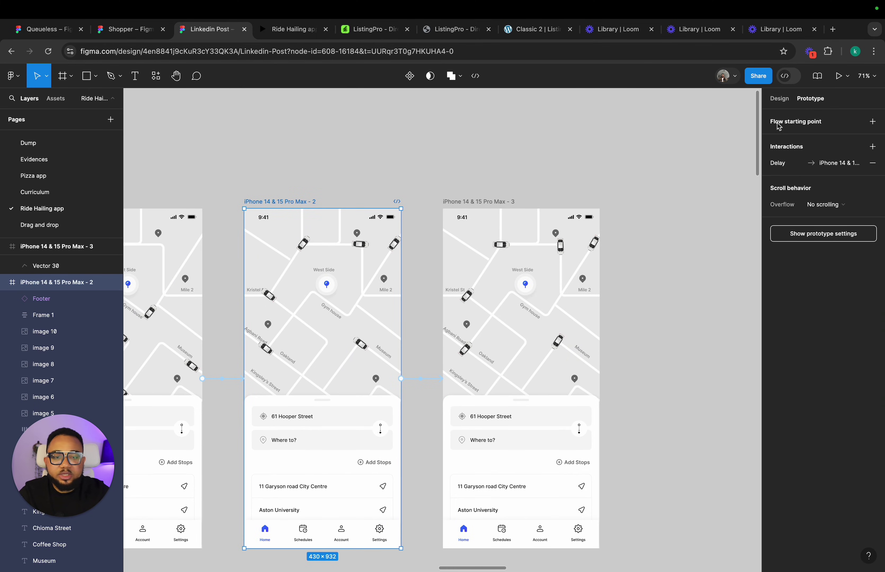
pyautogui.click(535, 183)
pyautogui.hotkey('ctrl', 'd')
pyautogui.hscroll(5, 480, 202)
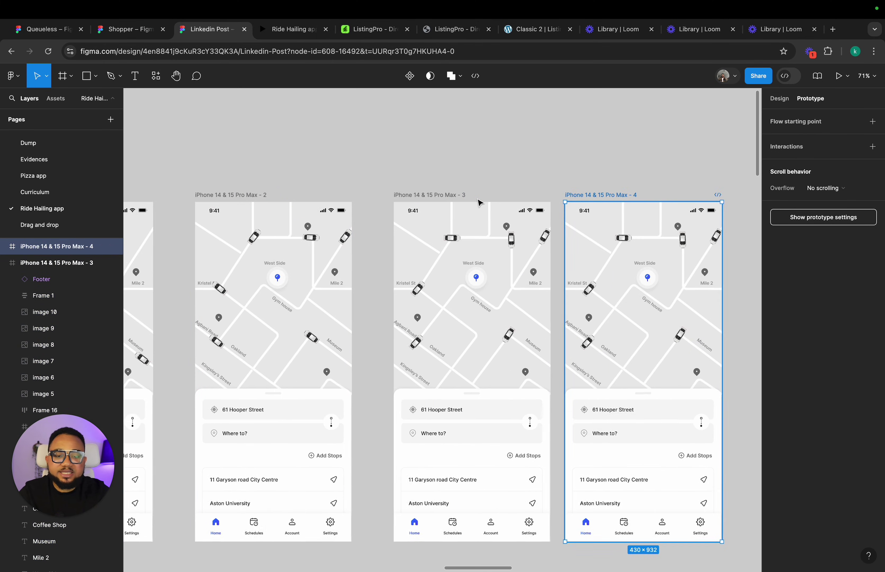
pyautogui.moveTo(533, 173); pyautogui.dragTo(555, 174)
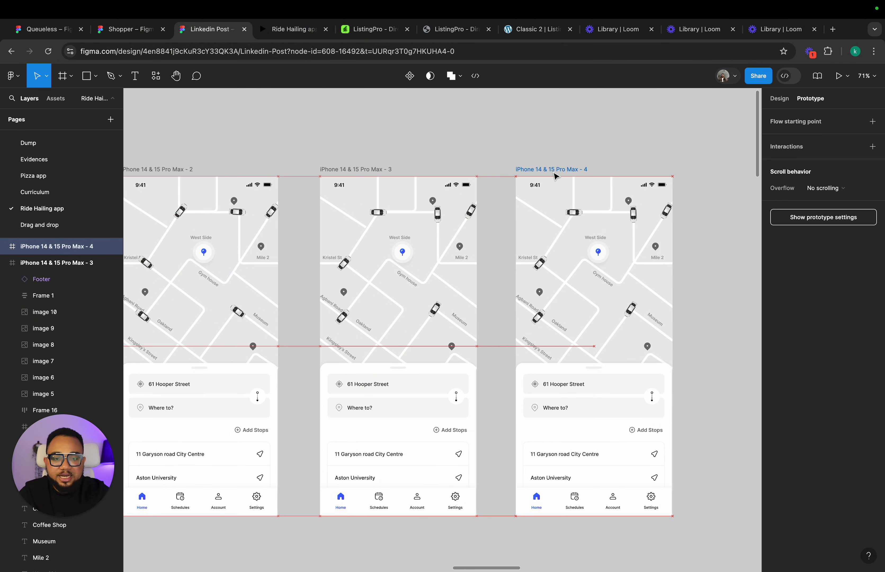
# Step: In the fourth frame, move the vertical car down its road, the right-edge car down to Gym house, and the upper-left car to the upper-right corner
pyautogui.scroll(5, 562, 186)
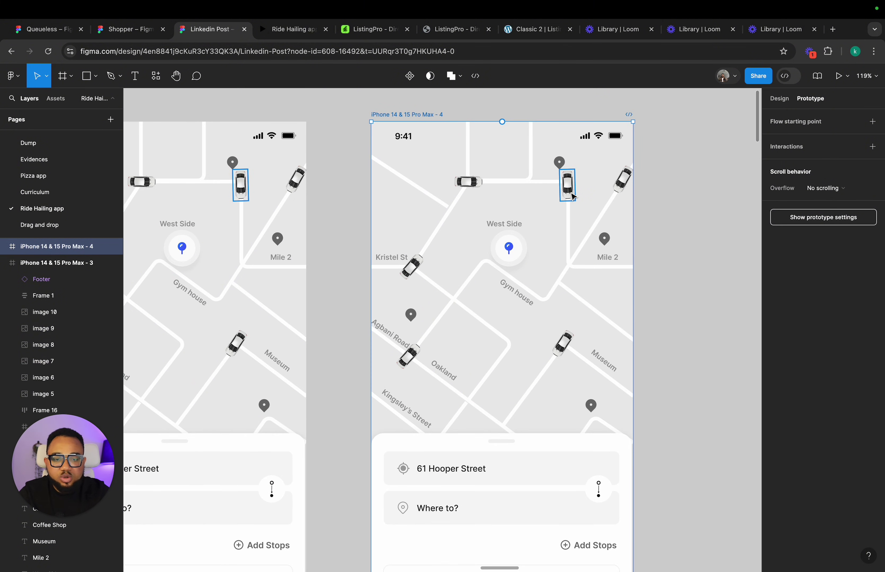
pyautogui.click(572, 192)
pyautogui.moveTo(570, 189); pyautogui.dragTo(571, 253)
pyautogui.moveTo(623, 189); pyautogui.dragTo(551, 297)
pyautogui.moveTo(470, 182); pyautogui.dragTo(570, 191)
# Step: Move the fourth frame's Kristel St car up to the junction, the Agbani Road car up its diagonal, and the Museum car down to the sheet
pyautogui.moveTo(413, 272); pyautogui.dragTo(468, 193)
pyautogui.moveTo(411, 357); pyautogui.dragTo(483, 267)
pyautogui.moveTo(561, 351); pyautogui.dragTo(506, 429)
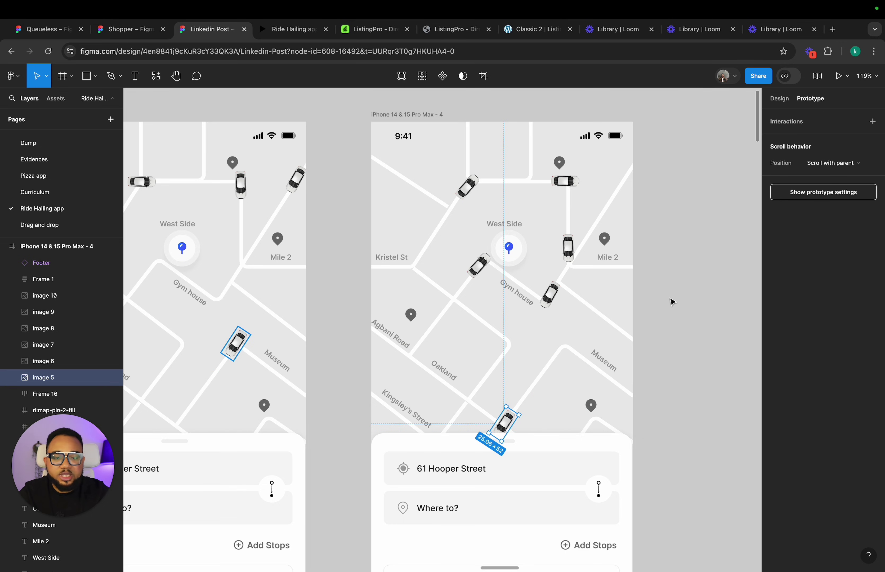
pyautogui.scroll(-5, 666, 321)
# Step: Prototype the third frame to navigate to the fourth frame with an After delay trigger
pyautogui.click(524, 203)
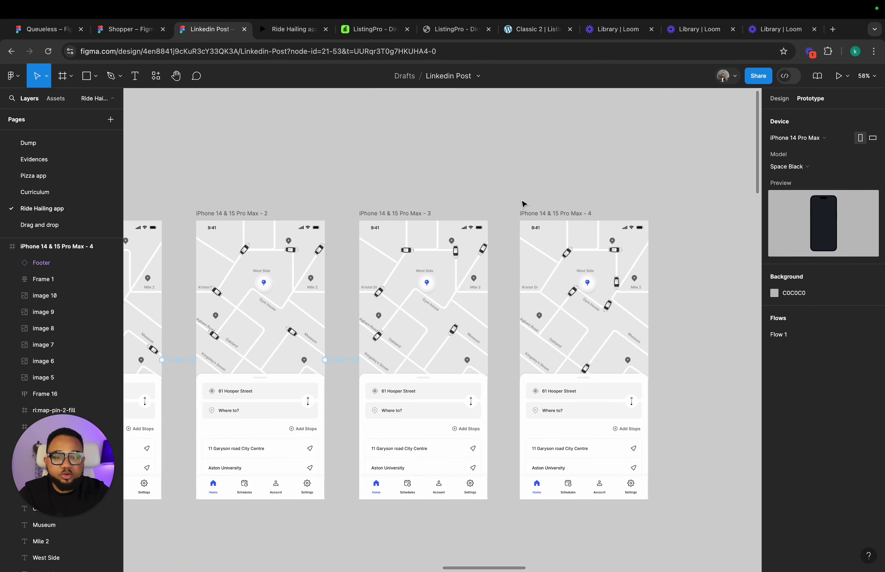
pyautogui.click(549, 211)
pyautogui.click(443, 217)
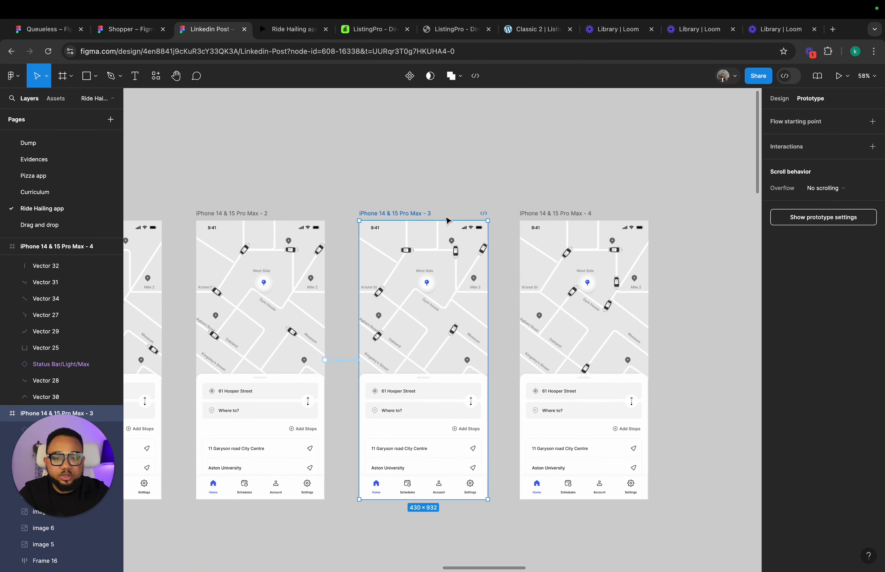
pyautogui.moveTo(489, 361); pyautogui.dragTo(537, 361)
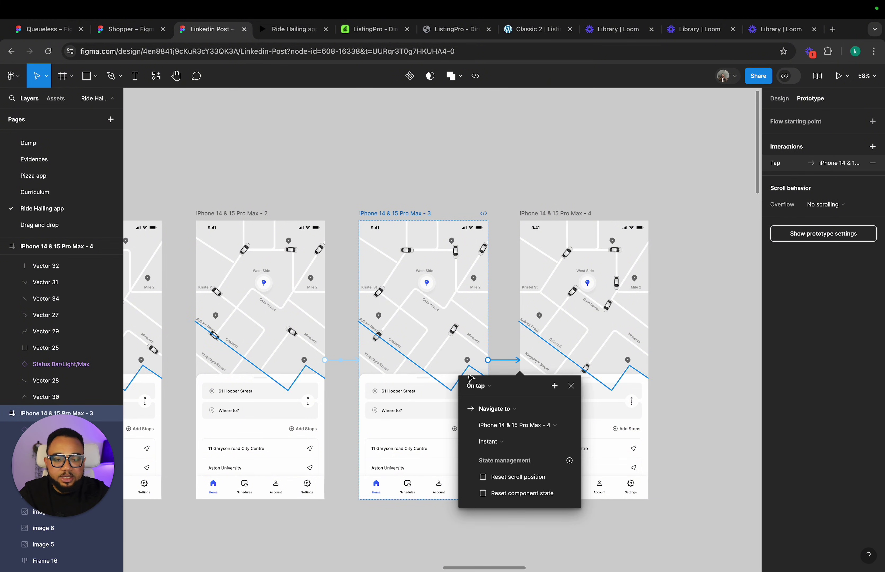
pyautogui.click(476, 386)
pyautogui.click(482, 514)
# Step: Set the third frame's delay to 100 ms and its transition to Smart animate, and close the interaction settings
pyautogui.click(490, 406)
pyautogui.write('1000ms')
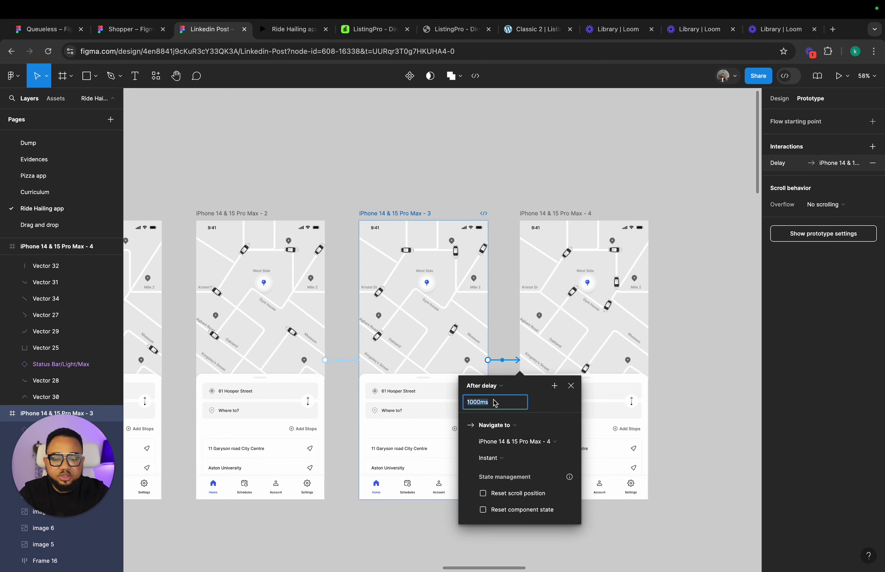
pyautogui.press('Return')
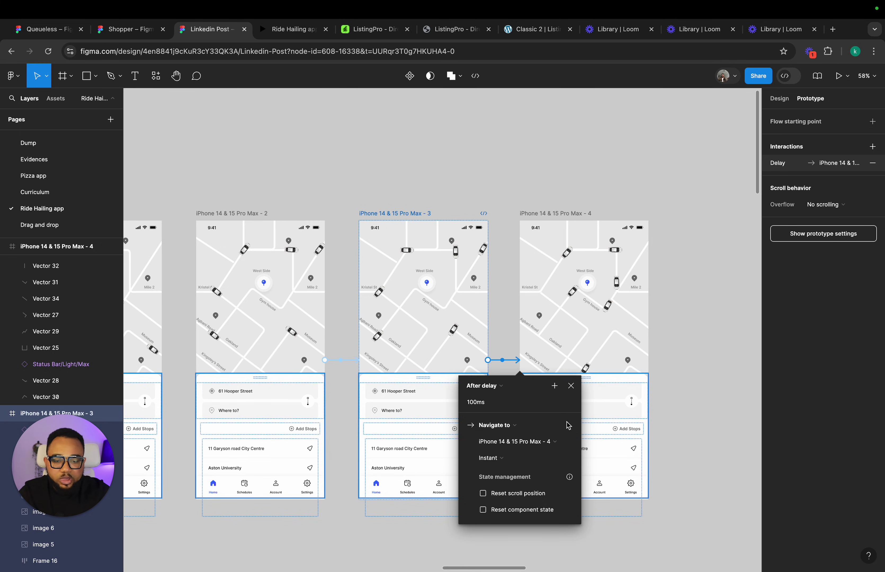
pyautogui.click(508, 463)
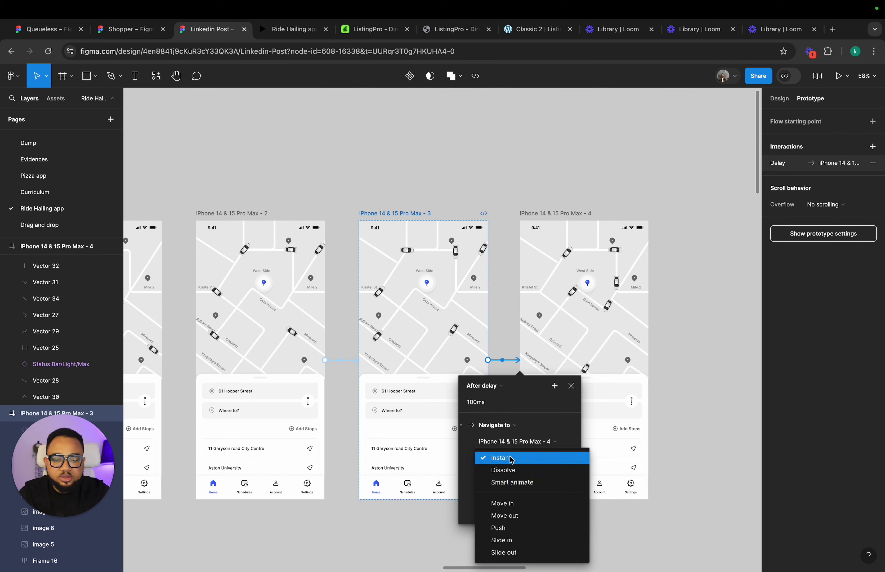
pyautogui.click(517, 483)
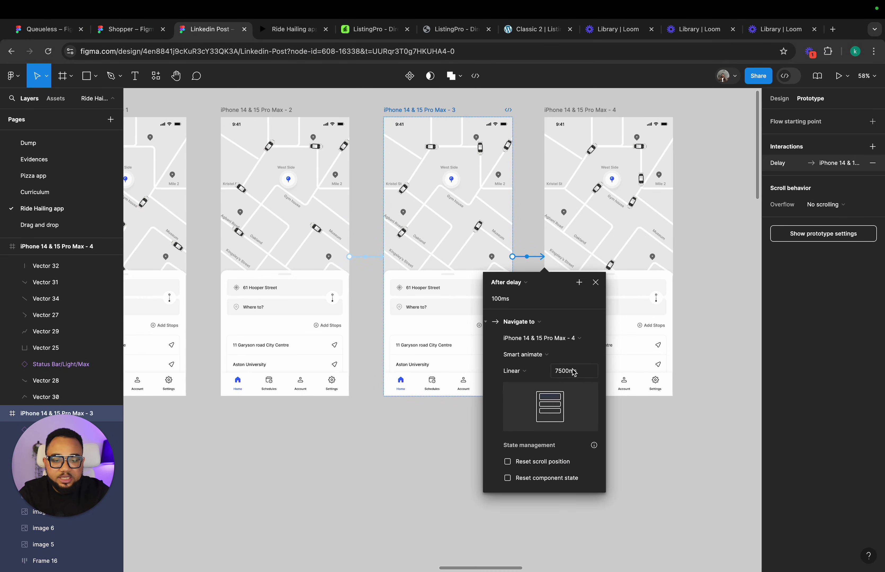
pyautogui.click(596, 283)
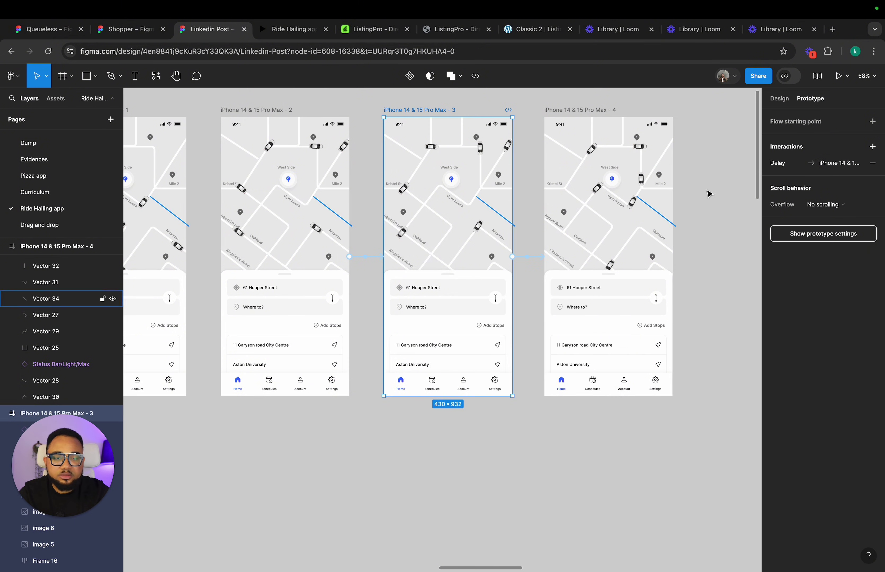
# Step: Switch to the running Ride Hailing app prototype preview and restart it to check the car animation
pyautogui.click(787, 102)
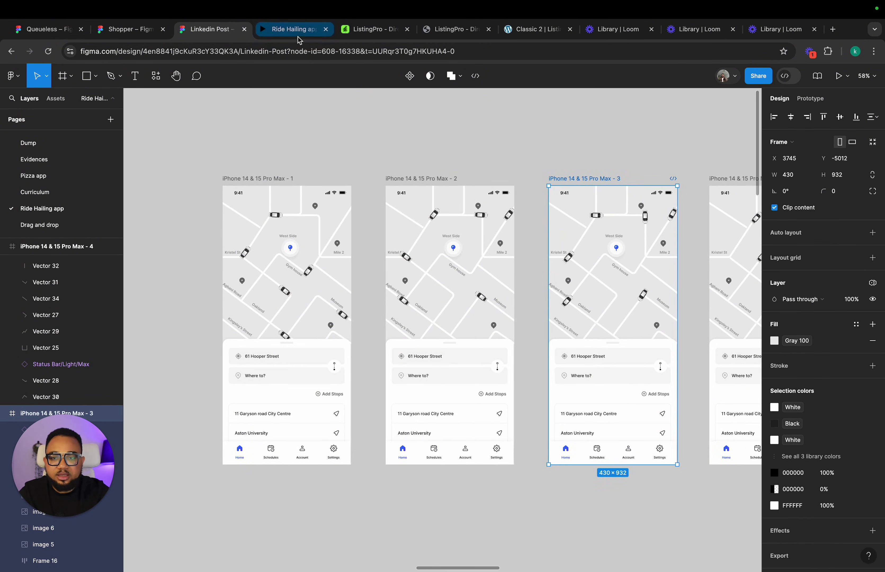
pyautogui.click(293, 35)
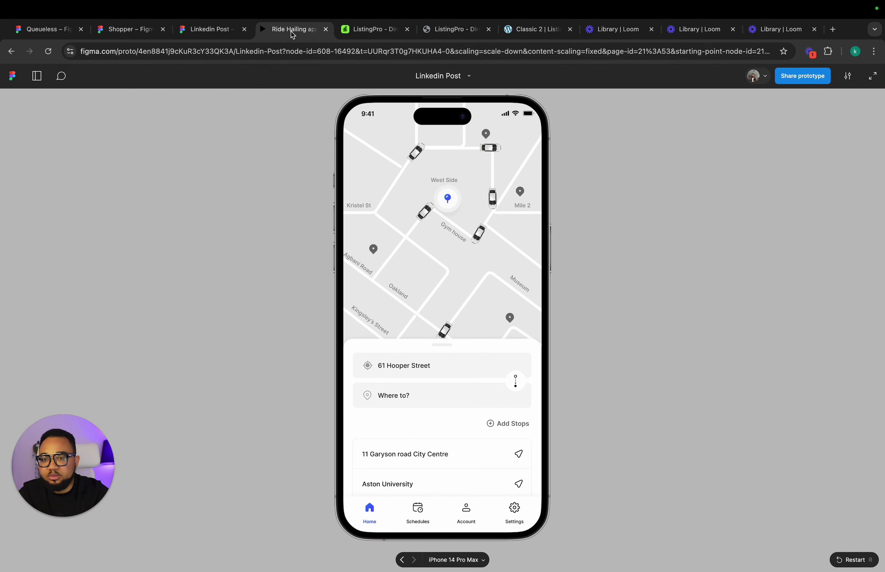
pyautogui.click(854, 562)
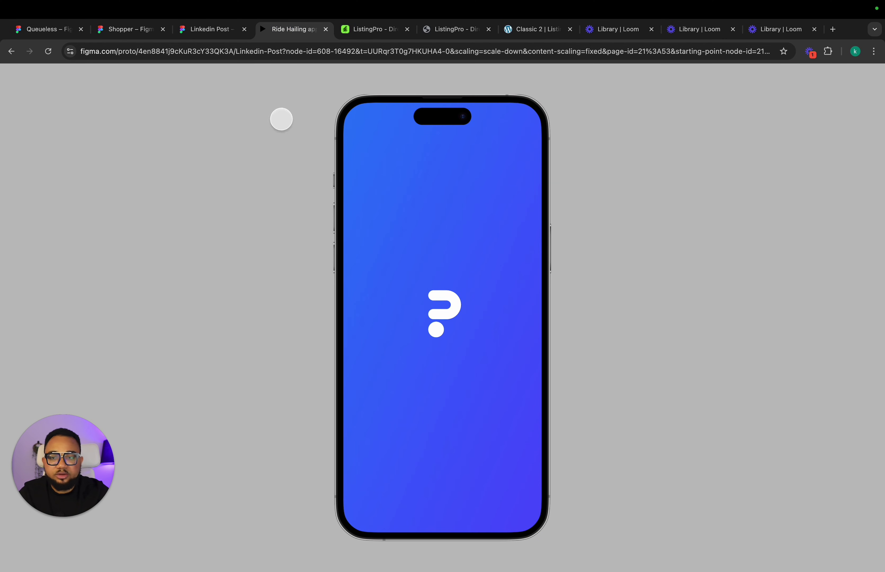
# Step: Return to the Linkedin Post design file, add a flow starting point to the iPhone 14 & 15 Pro Max - 1 frame, and enter "Ube" as its name
pyautogui.click(208, 29)
pyautogui.click(291, 182)
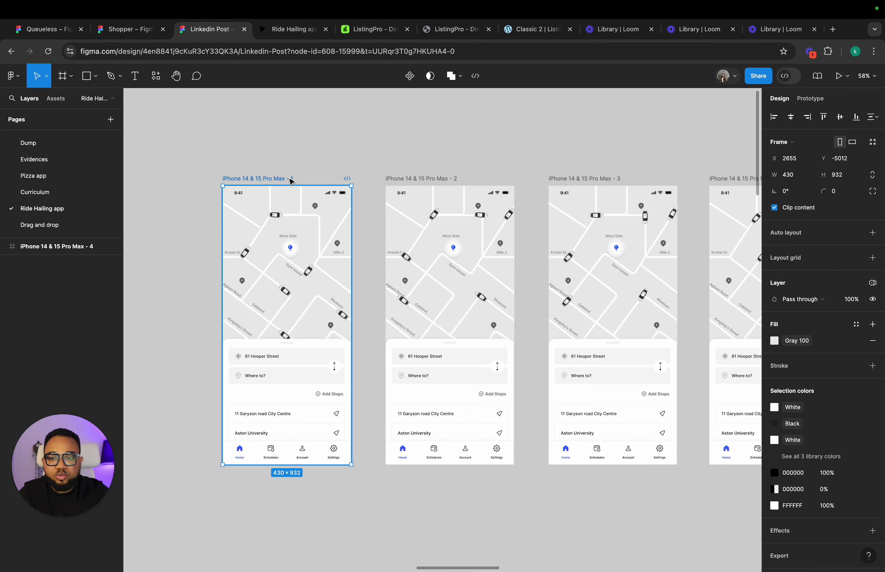
pyautogui.click(812, 98)
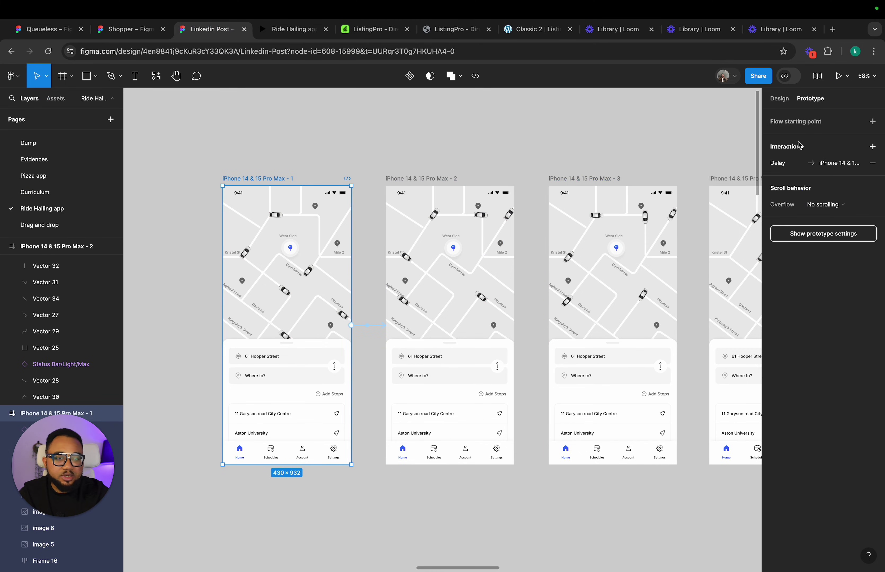
pyautogui.click(801, 123)
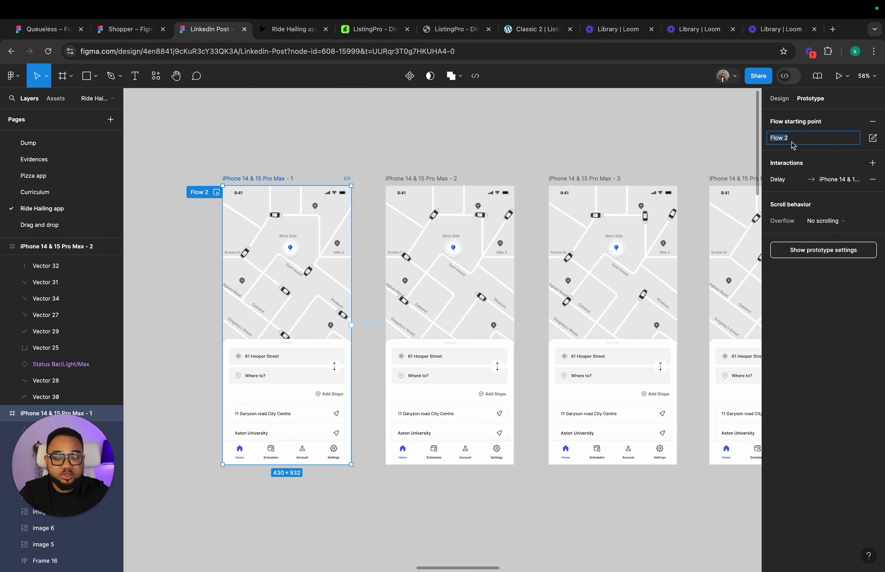
pyautogui.write('Ube')
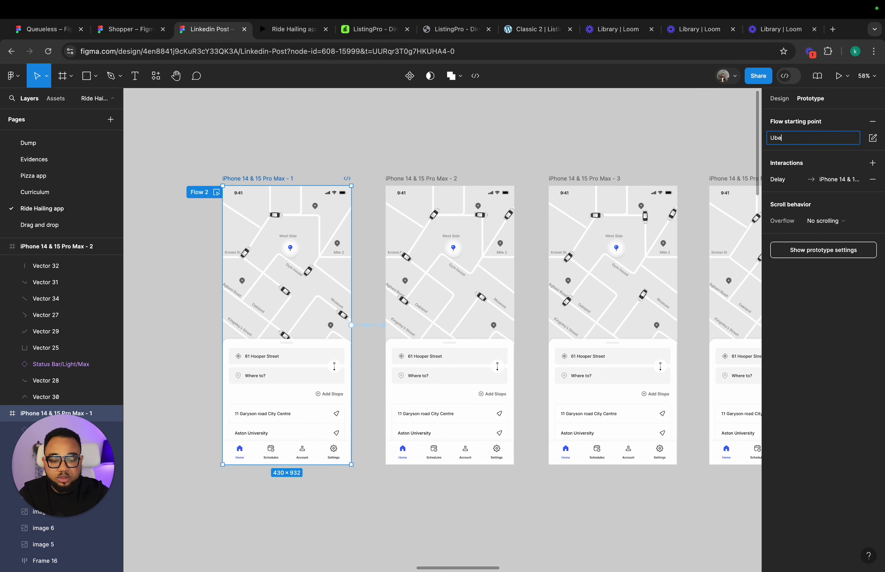